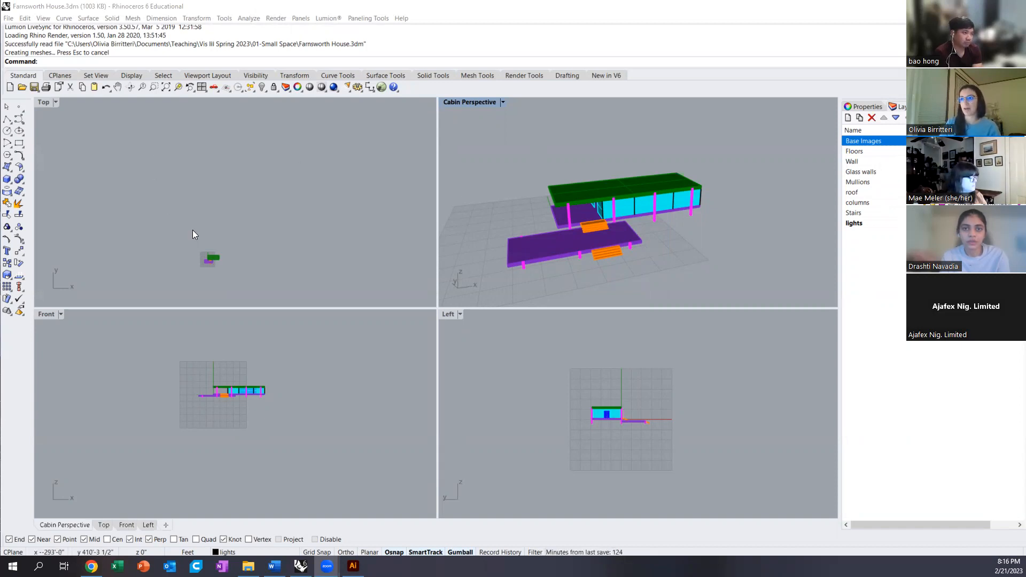
- Create a Make2D drawing of the whole house from the Top view, using View projection, maintained source layers and the layer name Linework
scroll(214, 279, "up", 3)
scroll(183, 226, "up", 3)
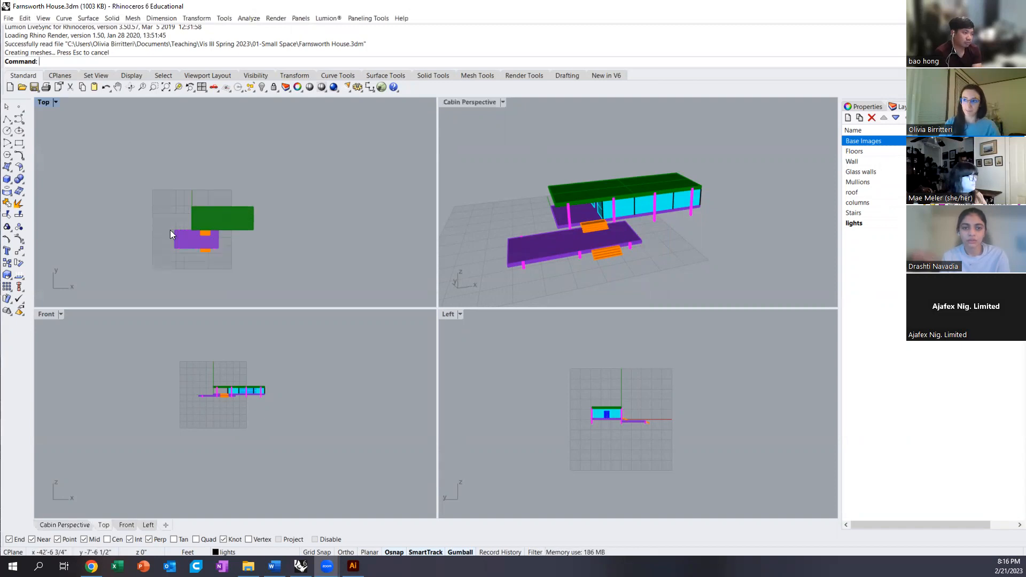
scroll(165, 223, "up", 2)
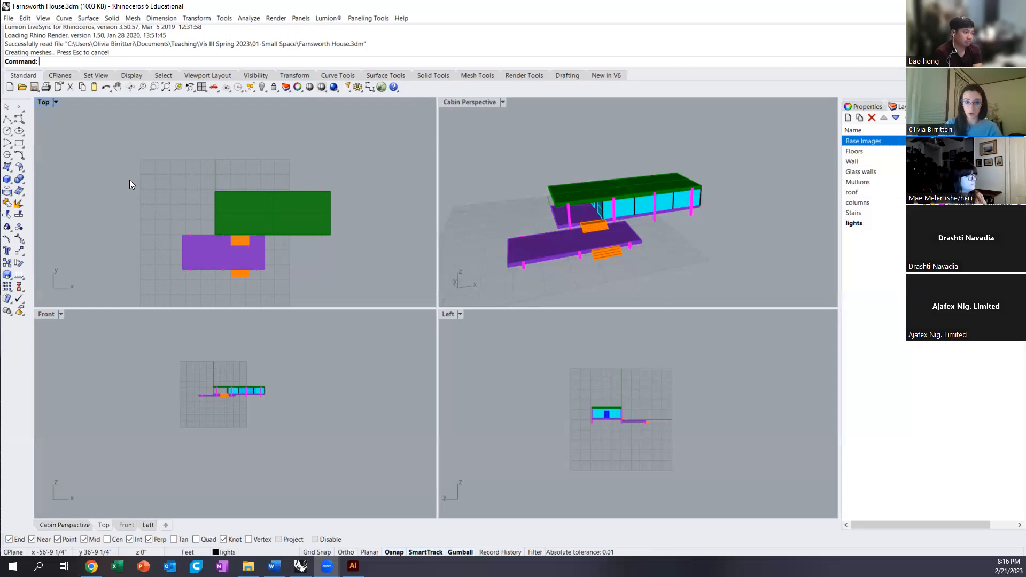
scroll(142, 183, "down", 1)
scroll(143, 185, "up", 1)
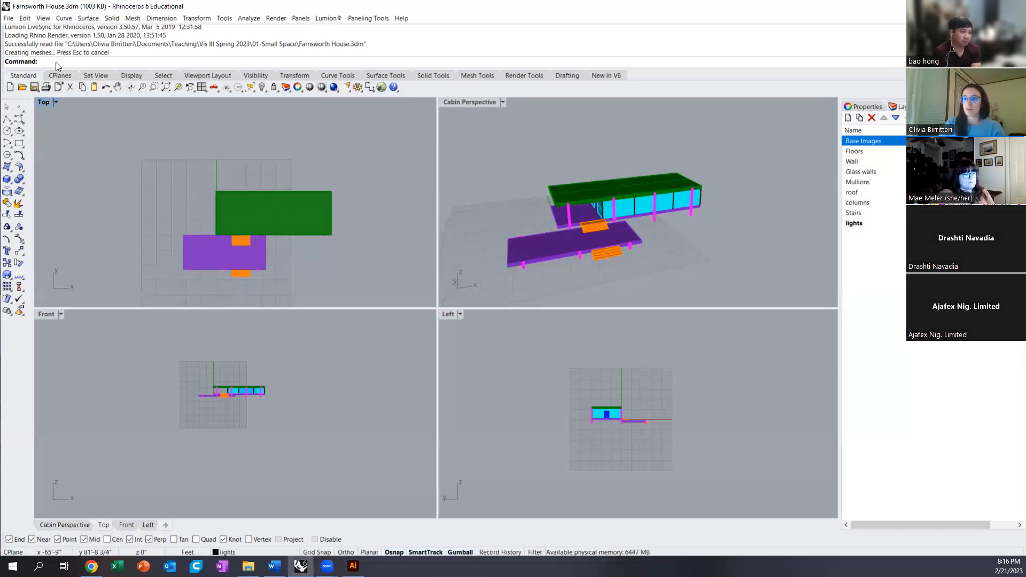
type("Make2D")
key("Return")
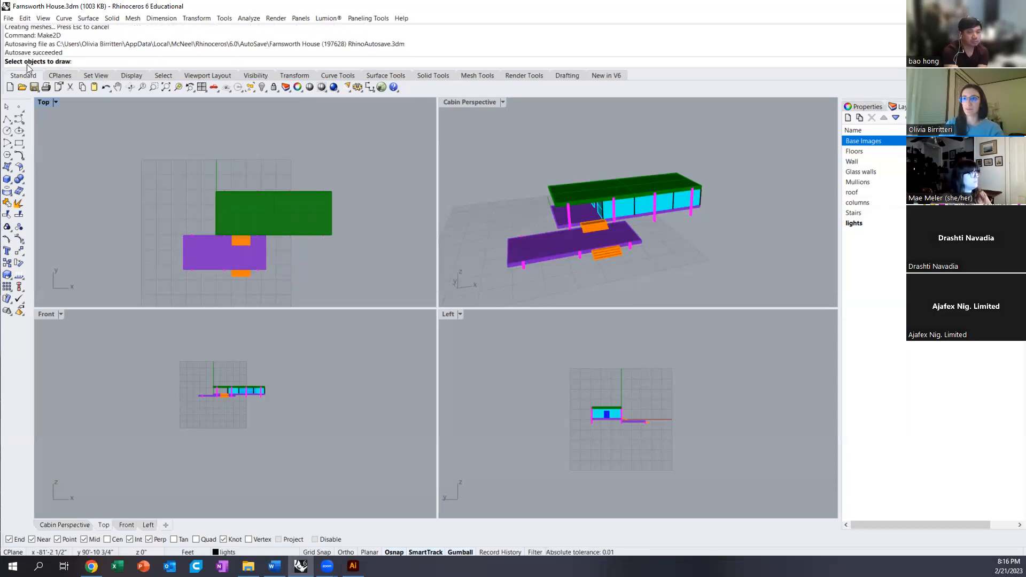
left_click_drag(135, 153, 377, 302)
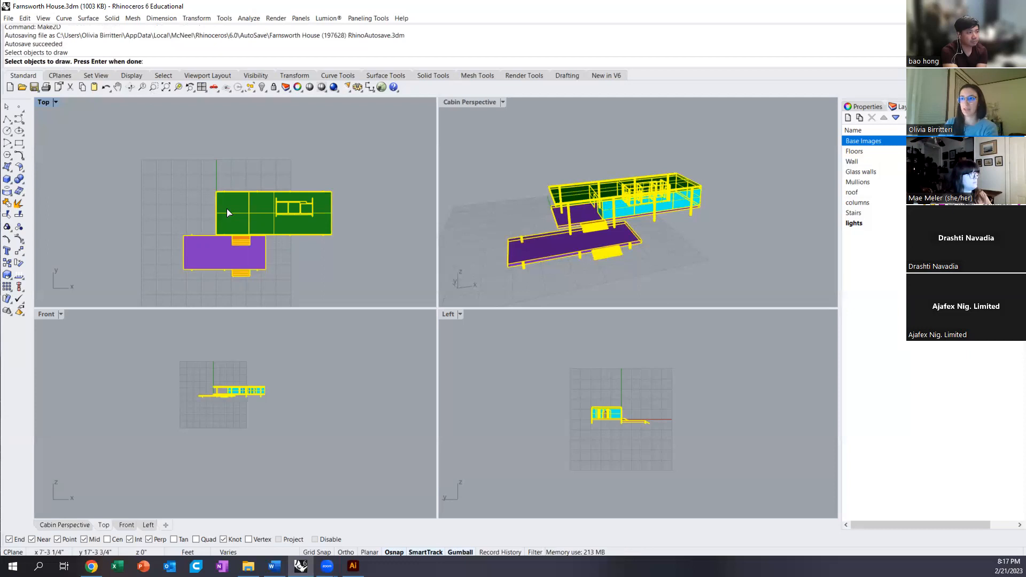
key("Return")
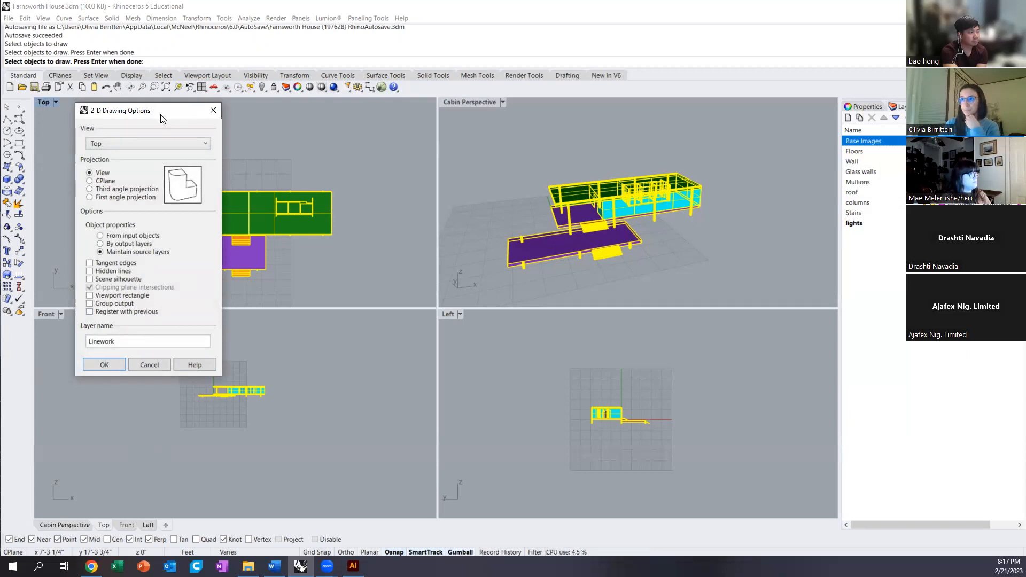
left_click_drag(170, 119, 444, 134)
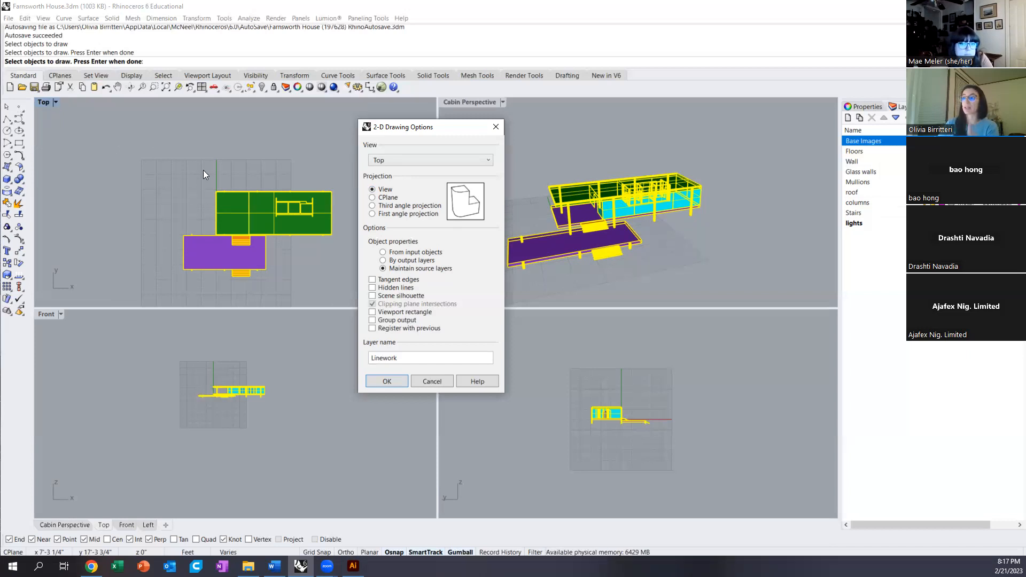
left_click(380, 382)
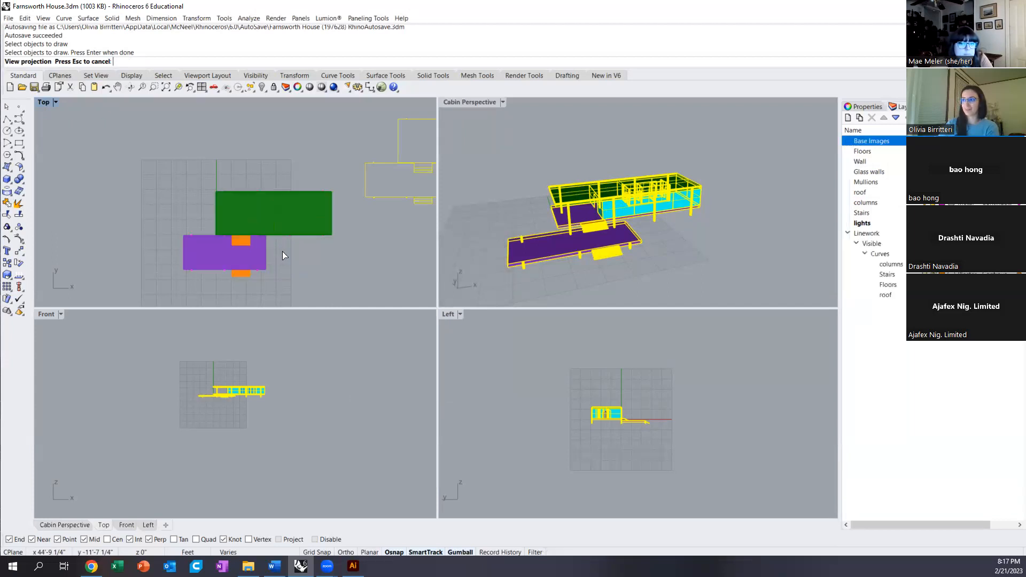
- Examine the generated 2D linework in the Top view and pick individual floor outline curves to check how they are separated
scroll(88, 216, "down", 2)
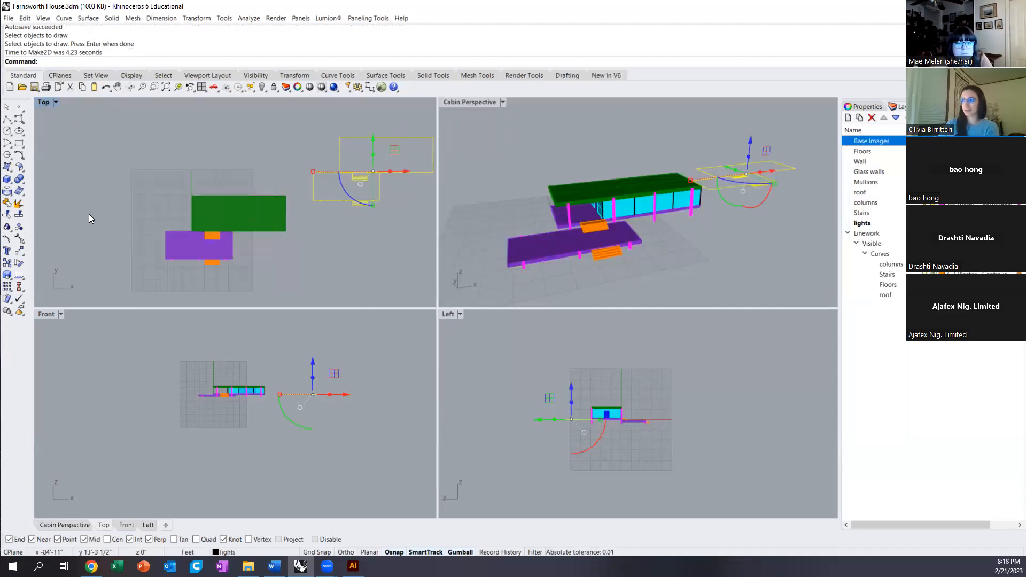
scroll(88, 214, "up", 1)
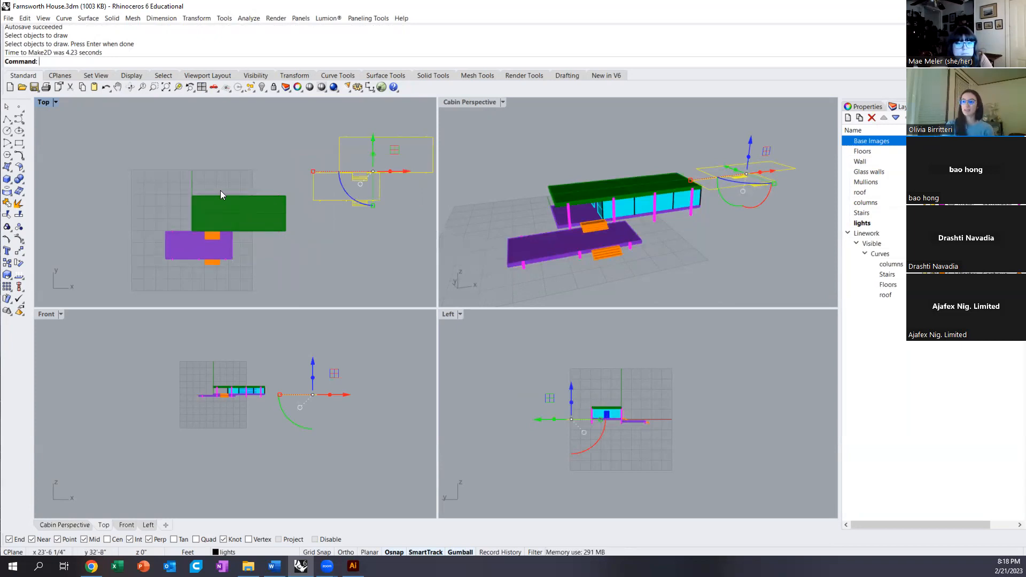
left_click(371, 237)
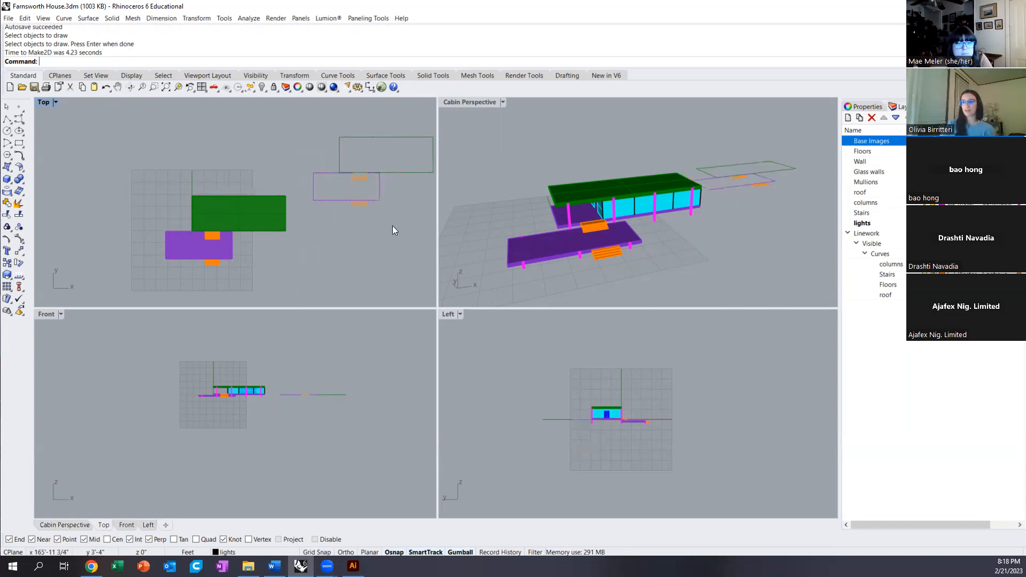
right_click_drag(393, 226, 308, 260)
scroll(299, 209, "up", 4)
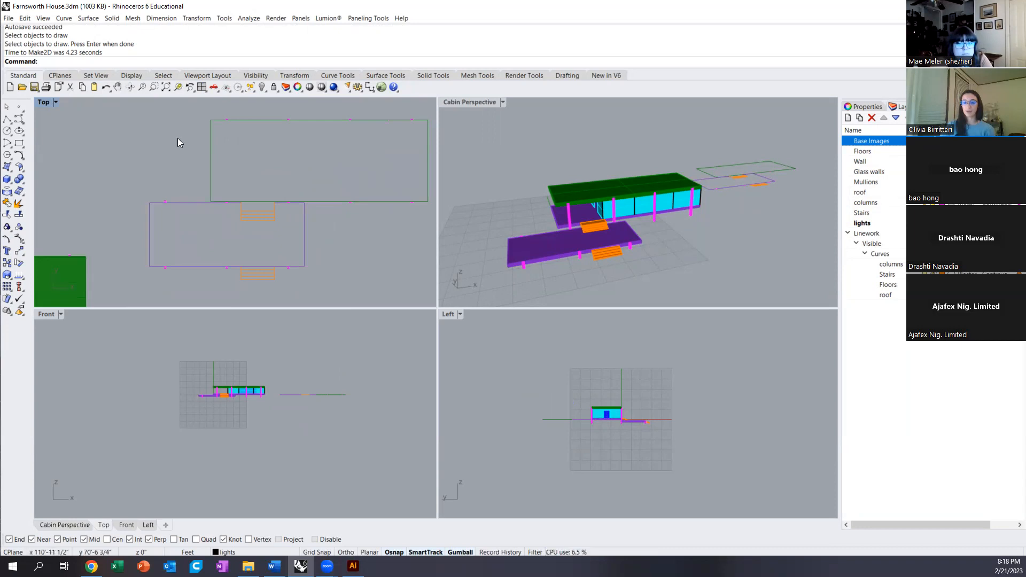
left_click(190, 203)
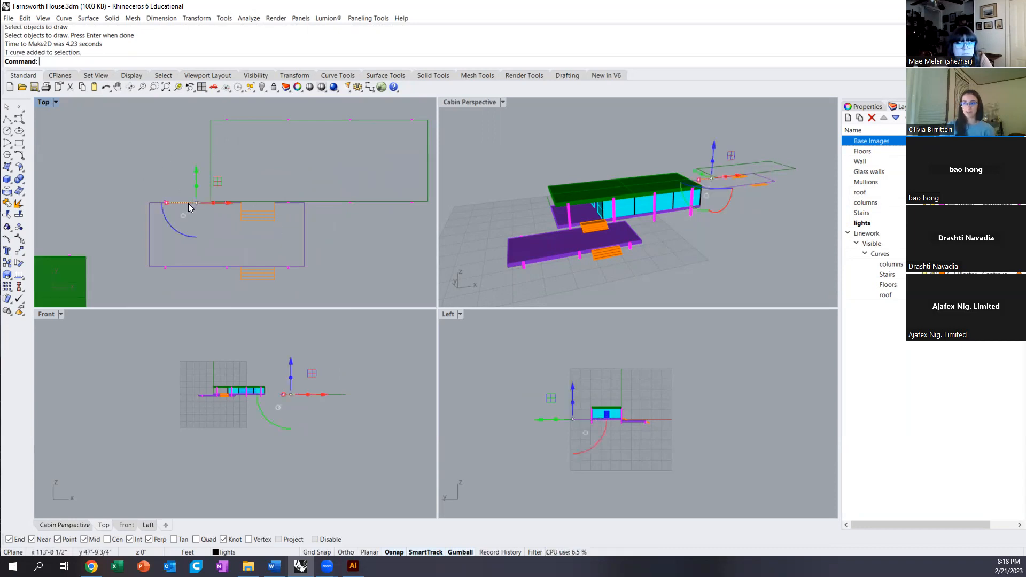
left_click(150, 223)
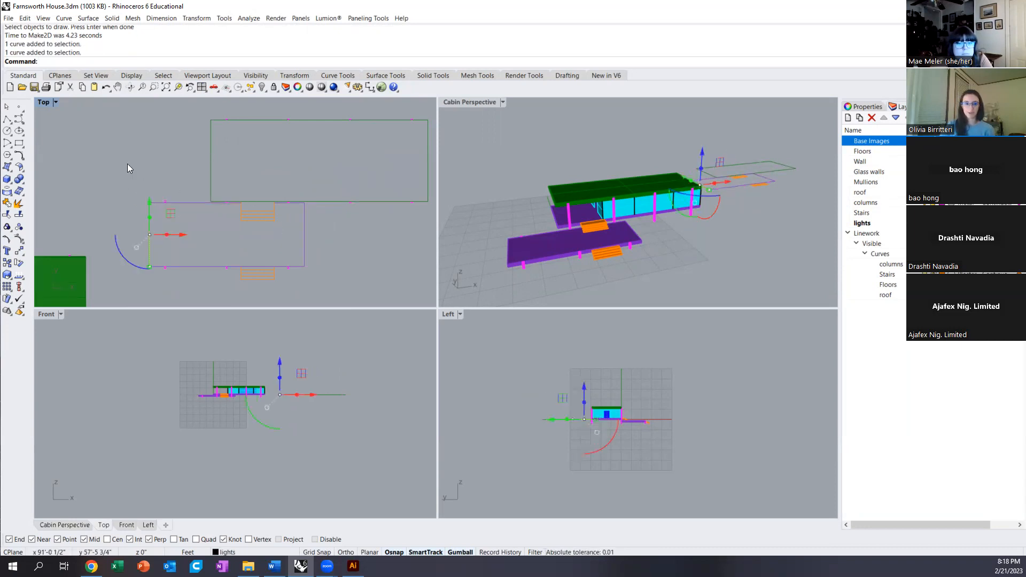
key("Escape")
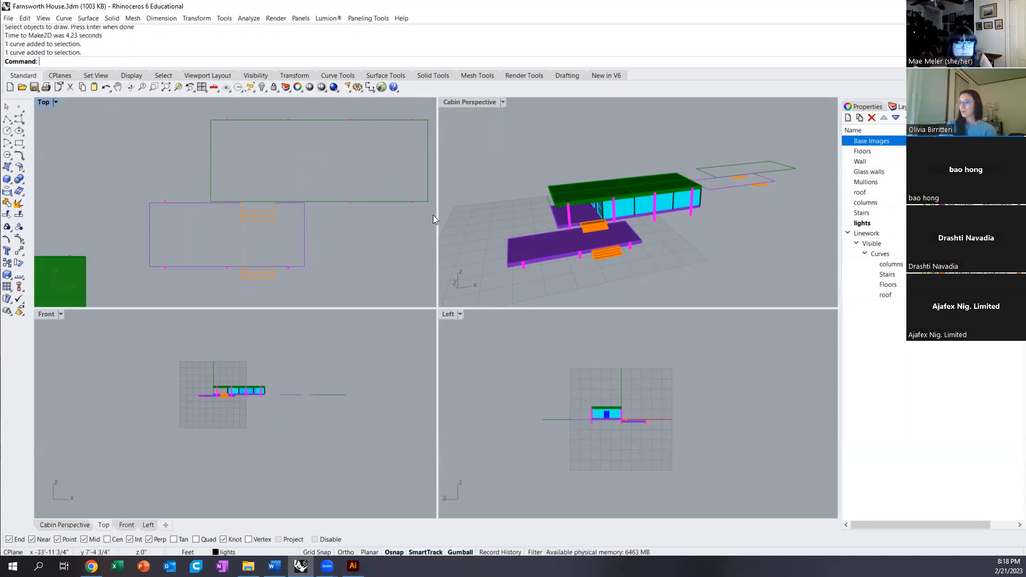
- Hide and show the Linework layer again to check which curves it holds, and select its Visible sublayer
scroll(208, 221, "down", 5)
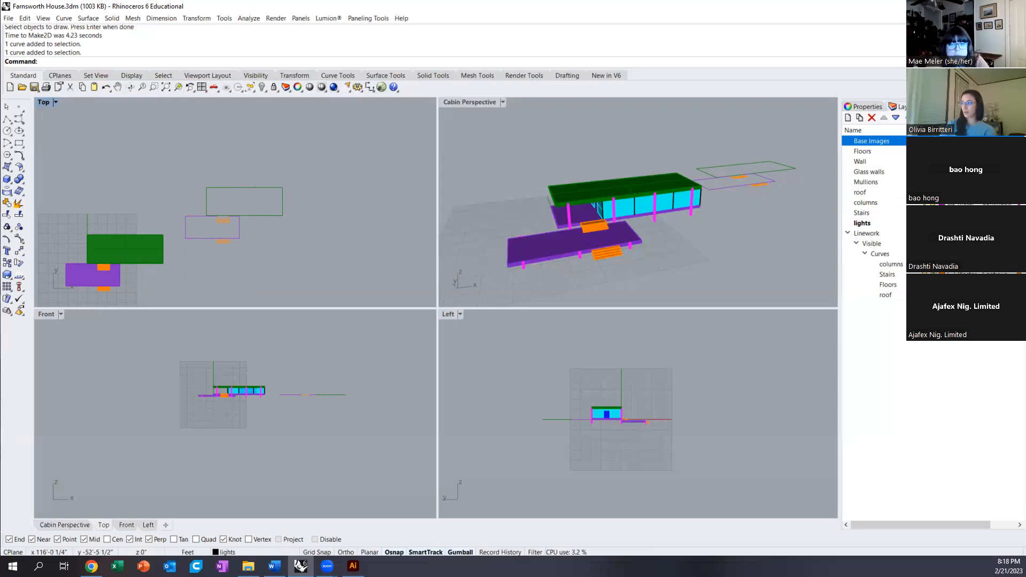
left_click(925, 233)
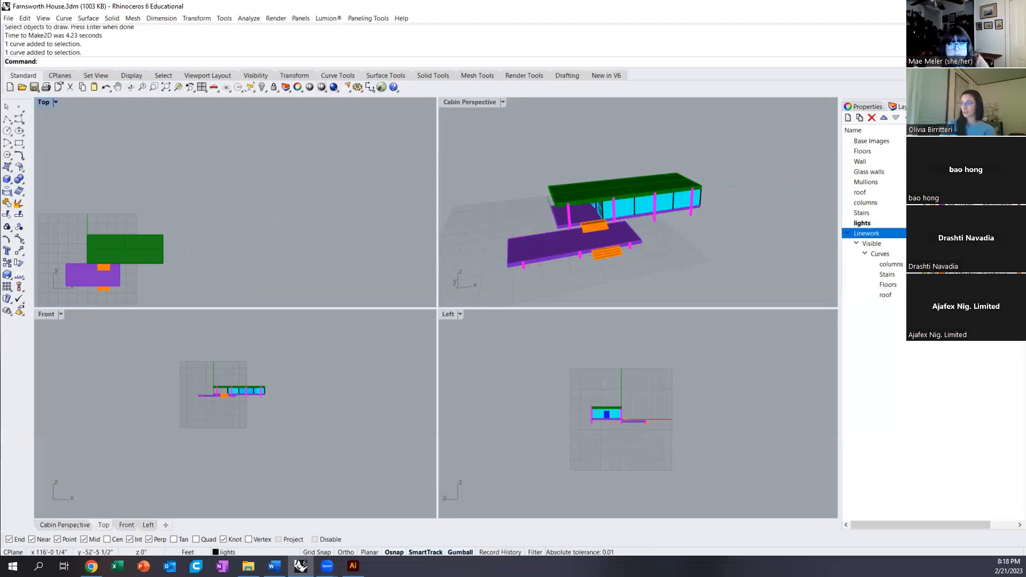
left_click(925, 233)
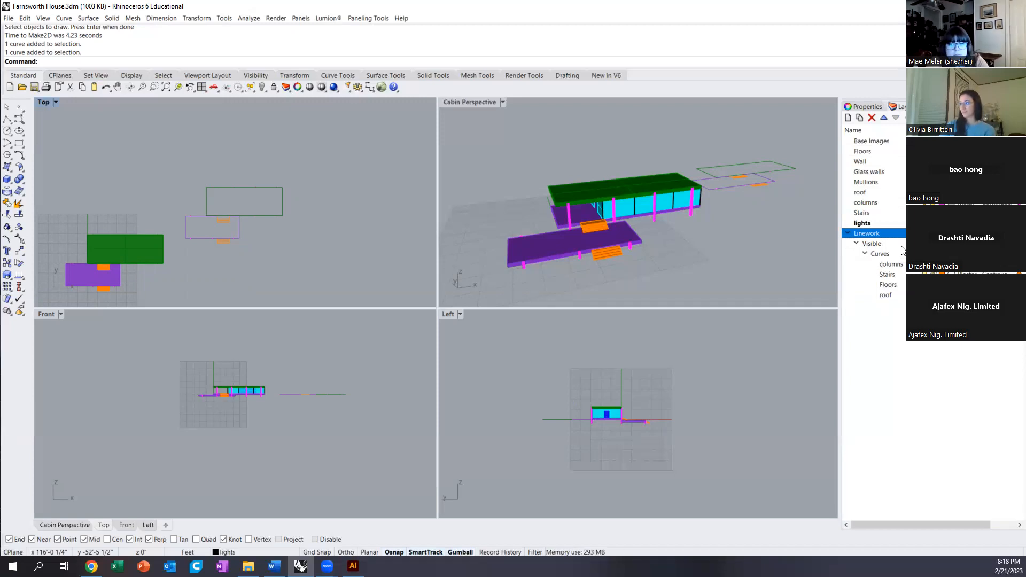
left_click(876, 243)
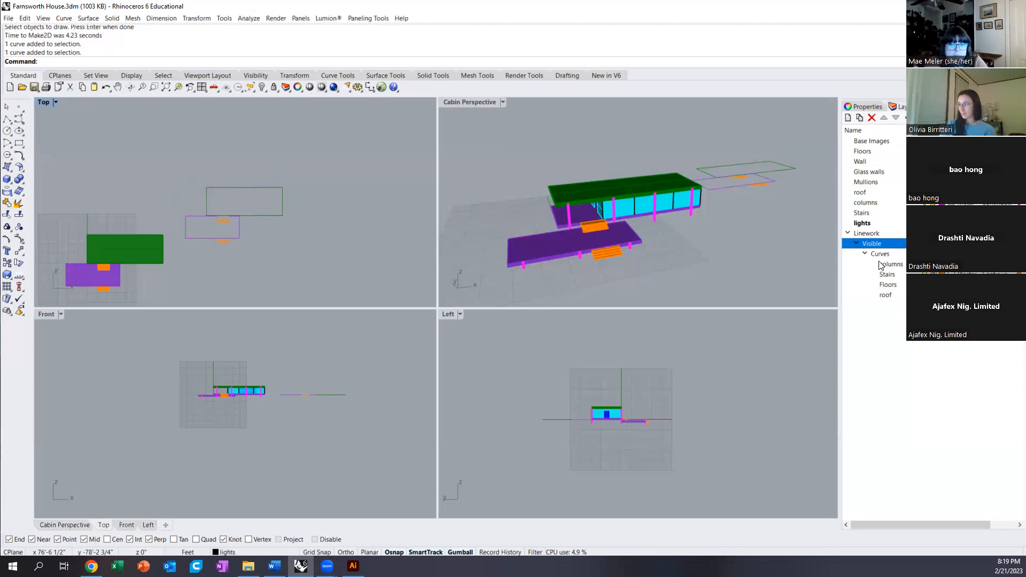
- Toggle the visibility of the columns, Stairs and Floors sublayers under Linework to identify the curves on each
scroll(224, 214, "up", 5)
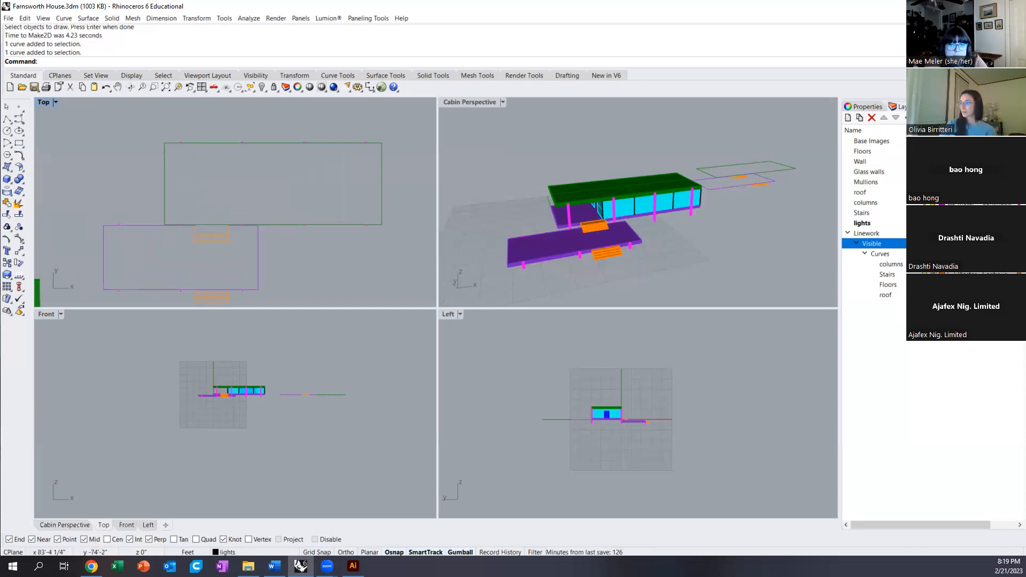
left_click(891, 264)
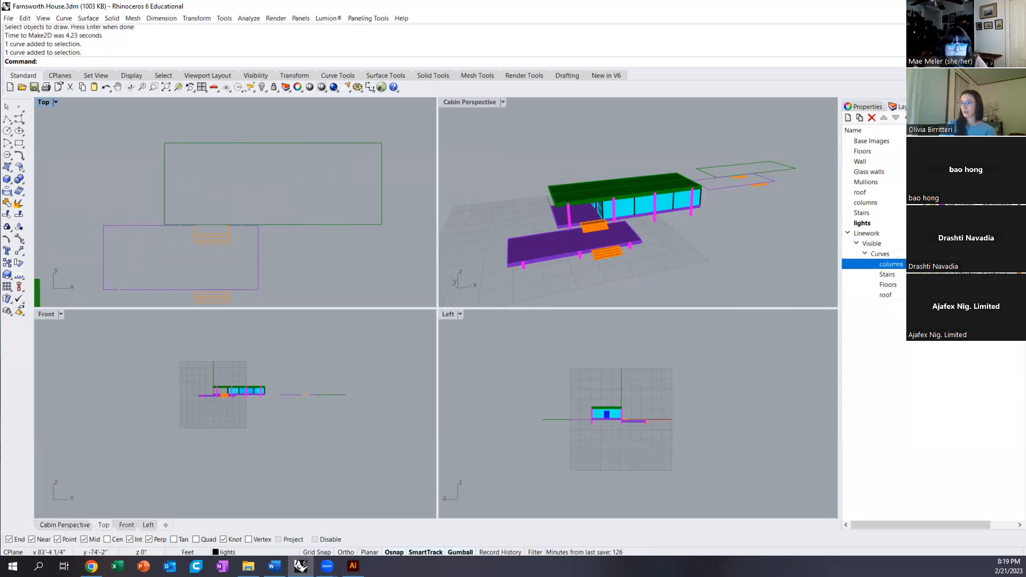
scroll(300, 135, "up", 6)
scroll(301, 154, "down", 4)
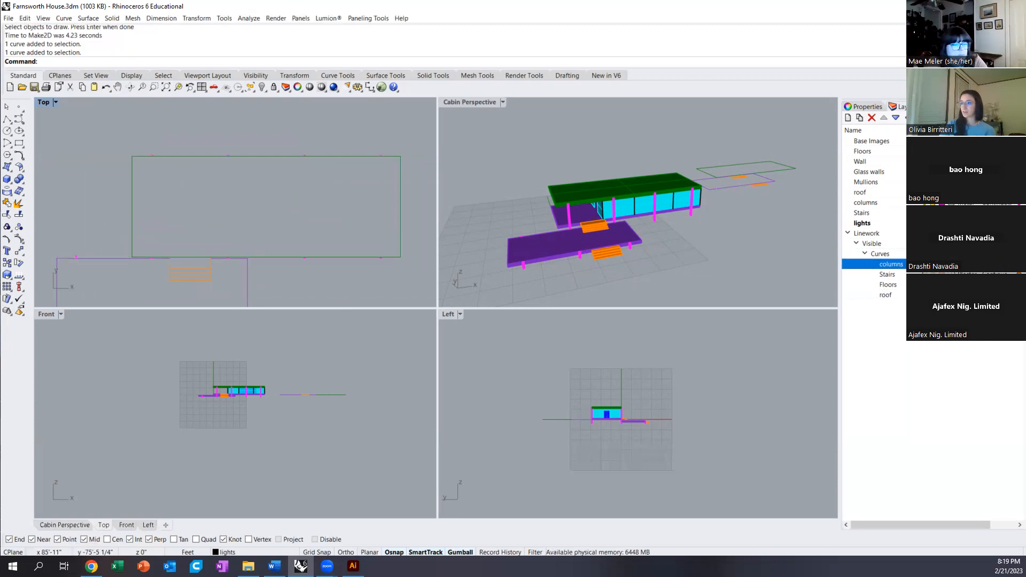
left_click(887, 274)
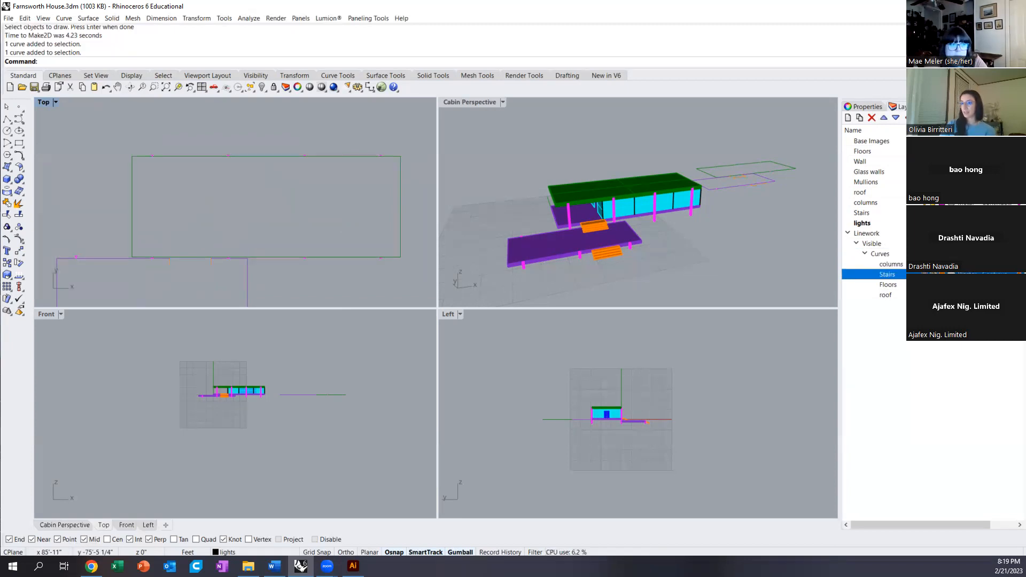
scroll(284, 246, "down", 2)
right_click_drag(310, 246, 308, 183)
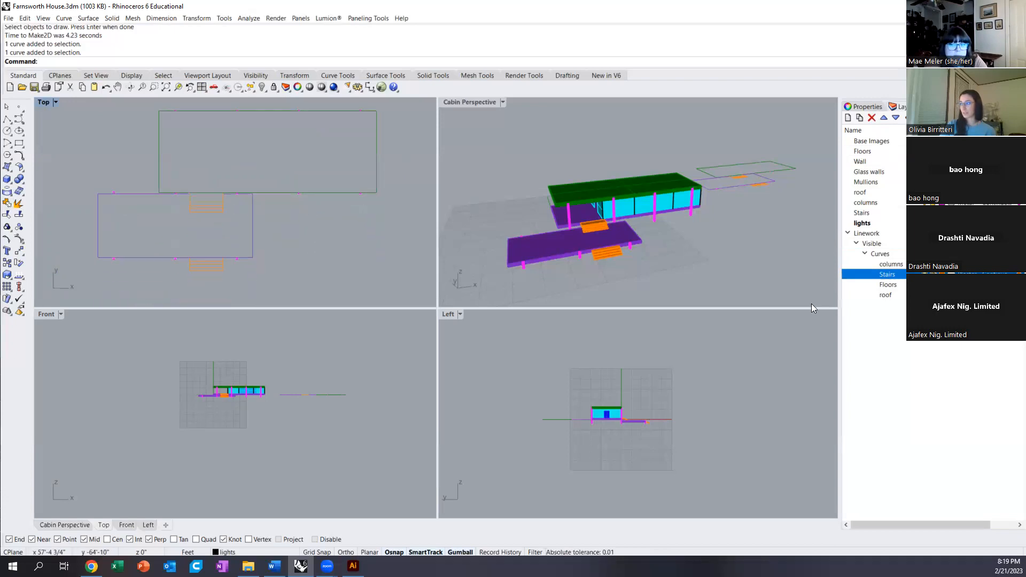
left_click(925, 284)
left_click(925, 285)
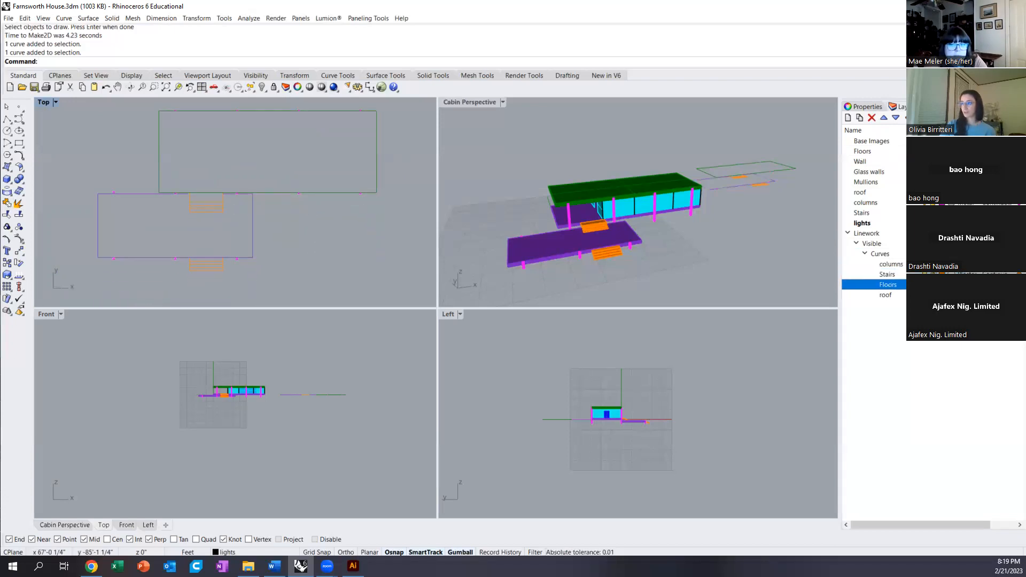
- Delete the Linework layer with all its sublayers and the 2D curves on them
left_click(876, 234)
right_click(877, 234)
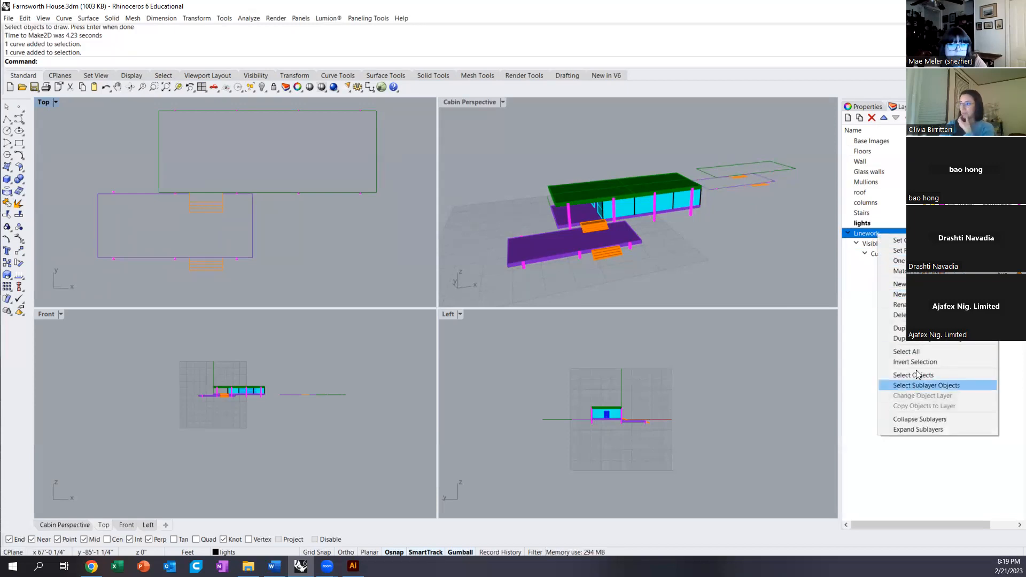
left_click(919, 314)
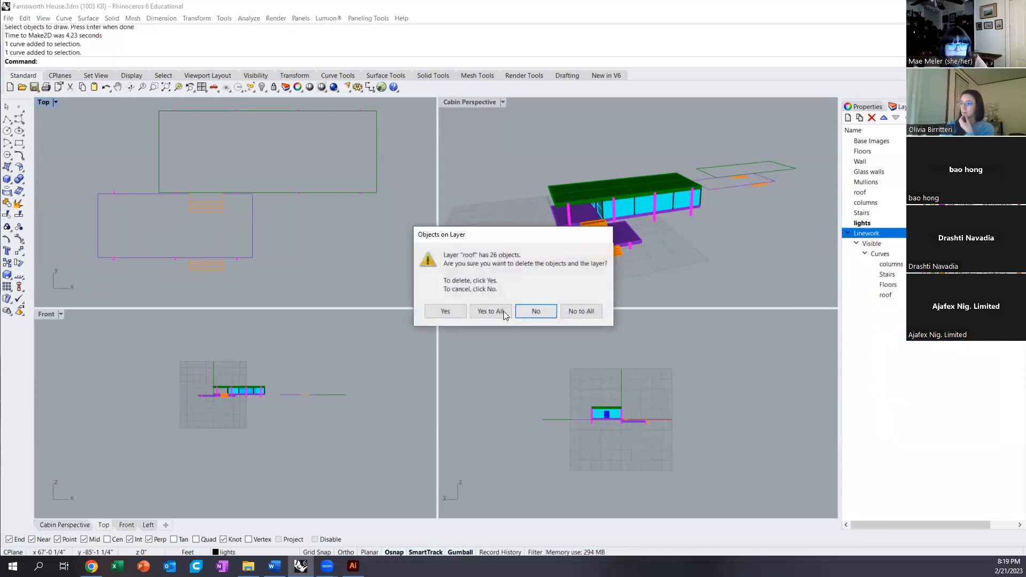
left_click(482, 312)
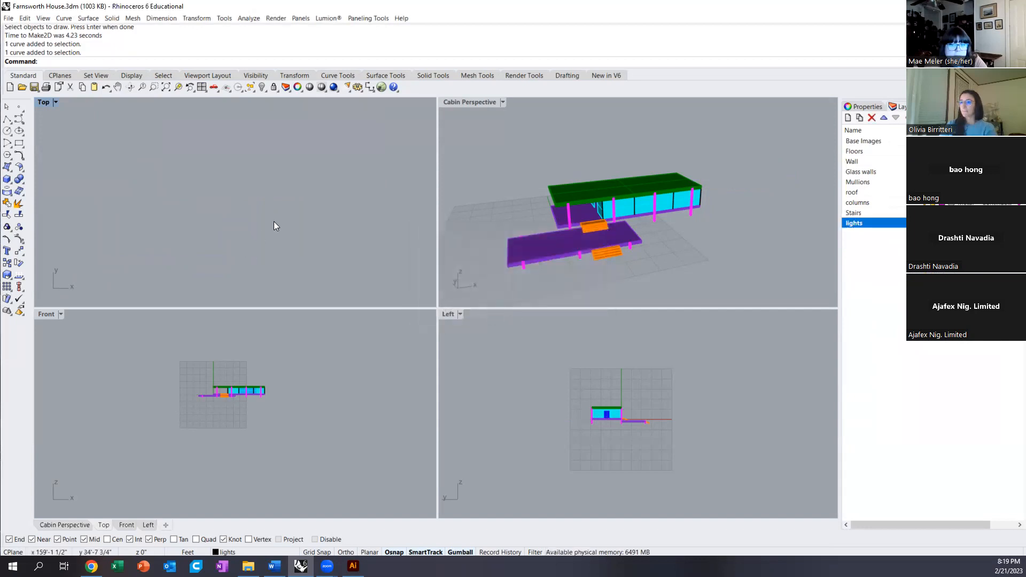
- Select the entire house in the Top view and start Make2D on it
scroll(283, 216, "down", 3)
scroll(169, 265, "up", 3)
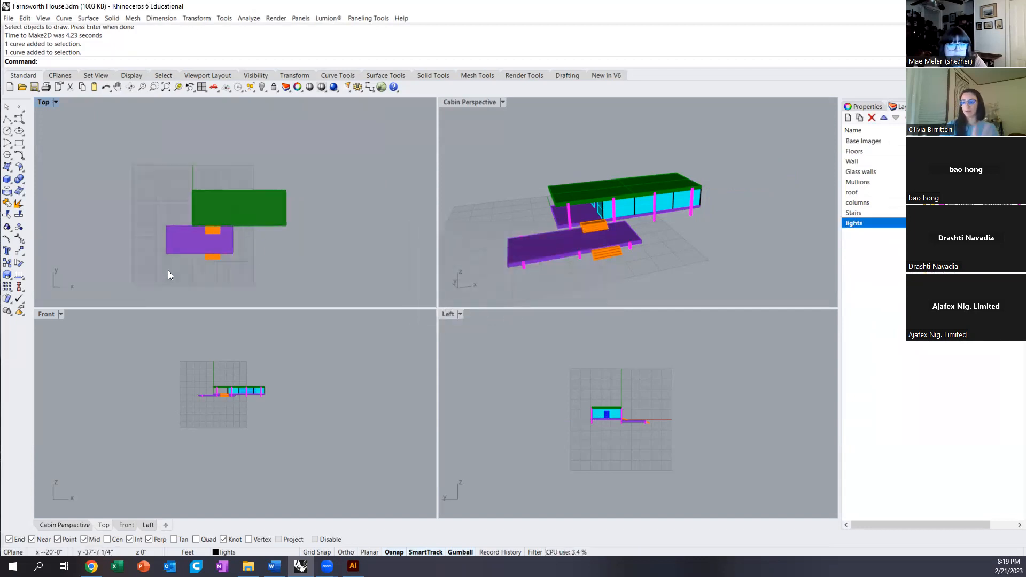
left_click_drag(129, 153, 314, 277)
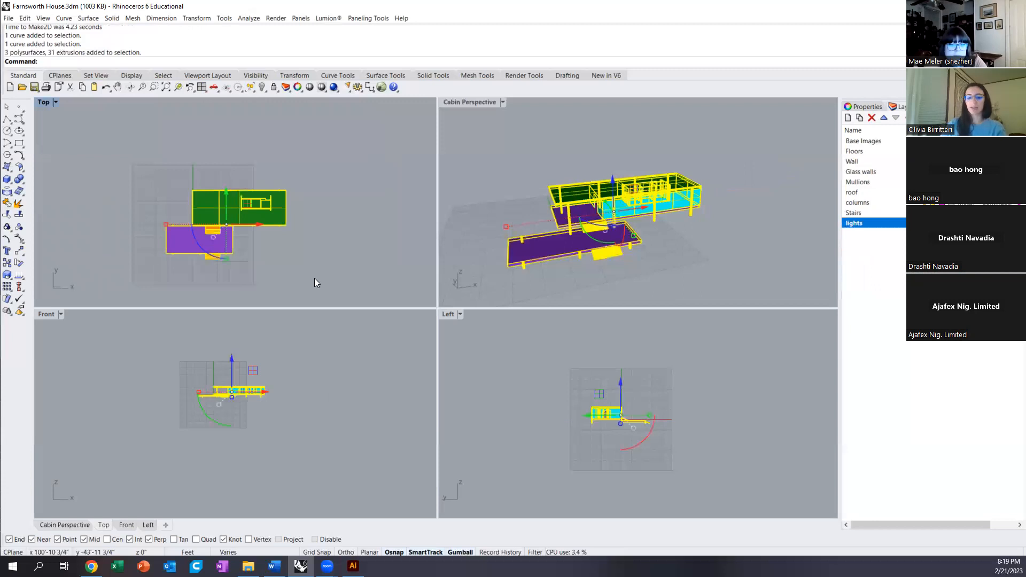
type("amke")
key("BackSpace")
key("BackSpace")
key("BackSpace")
key("BackSpace")
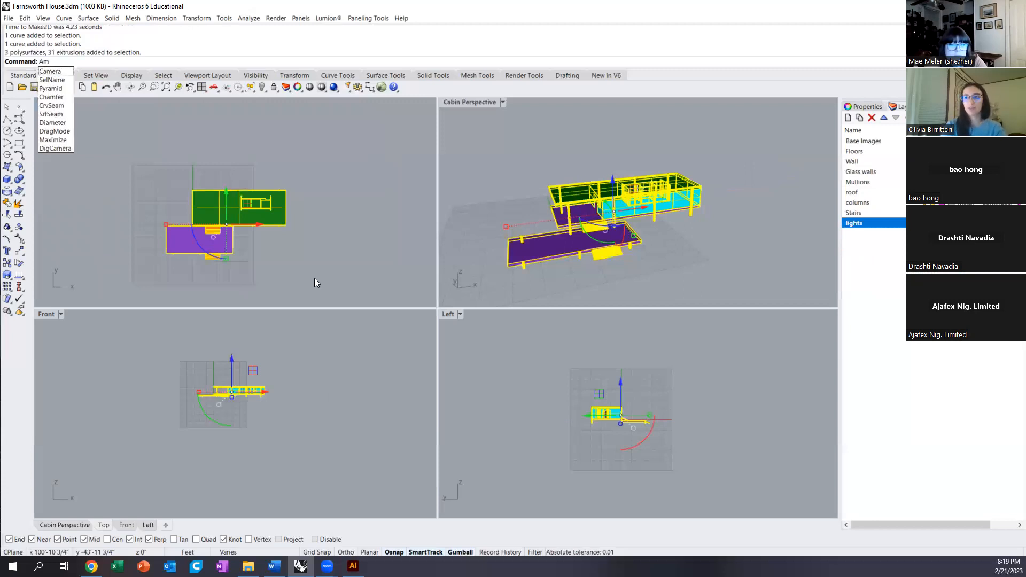
type("make2d")
key("Return")
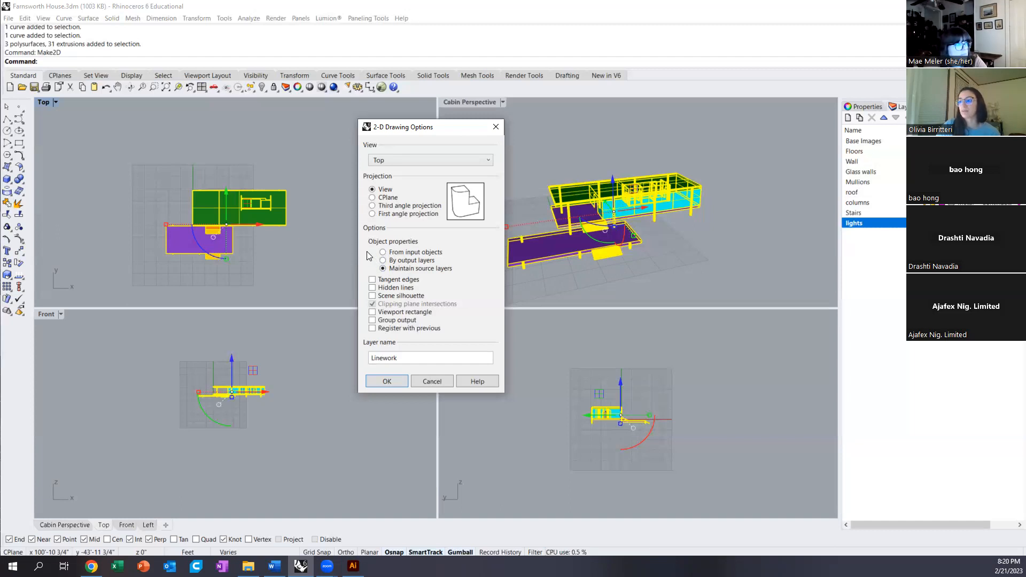
- Switch Tangent edges on and back off in the 2-D drawing options
left_click(373, 280)
left_click(373, 280)
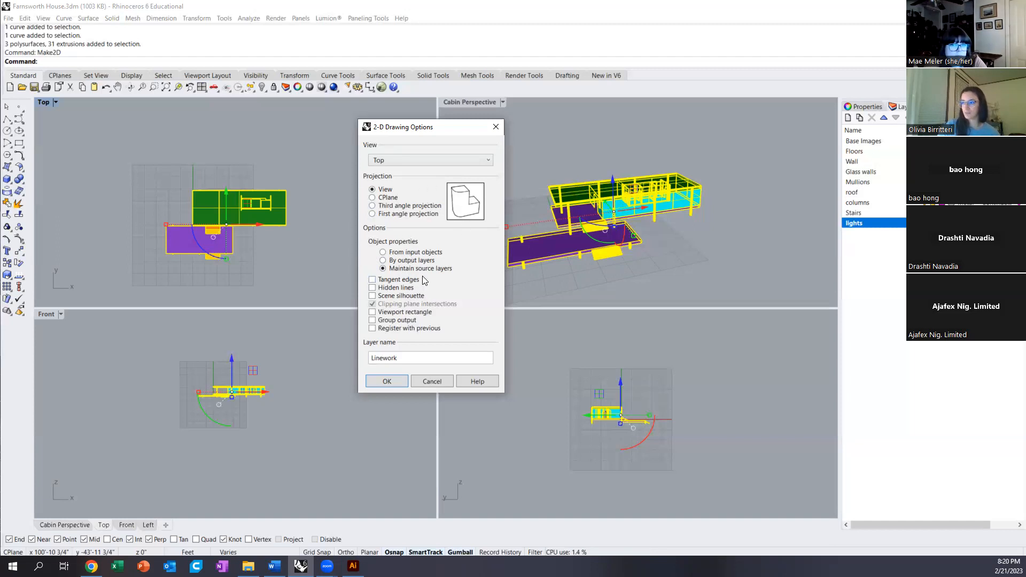
left_click(375, 280)
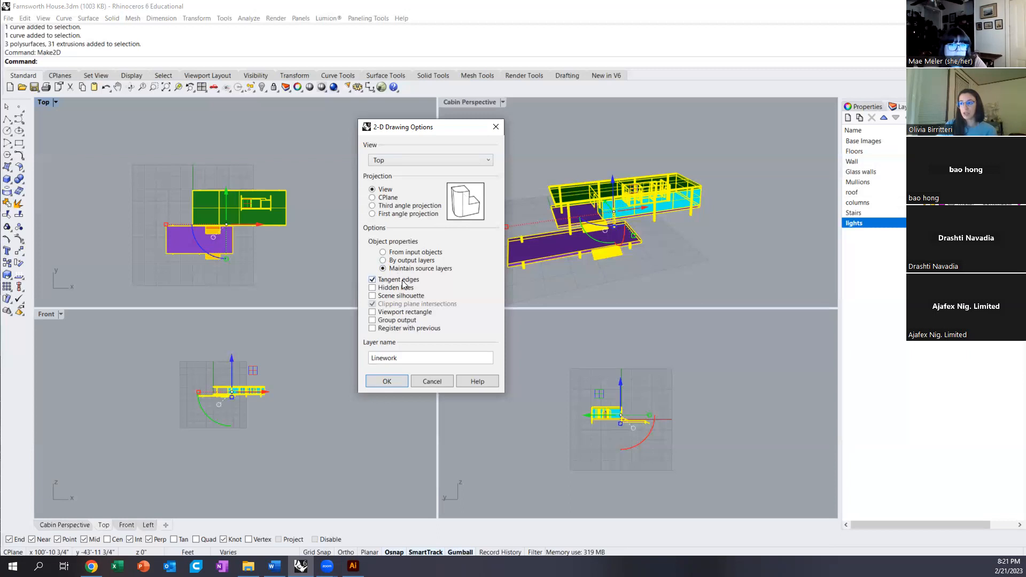
left_click(372, 279)
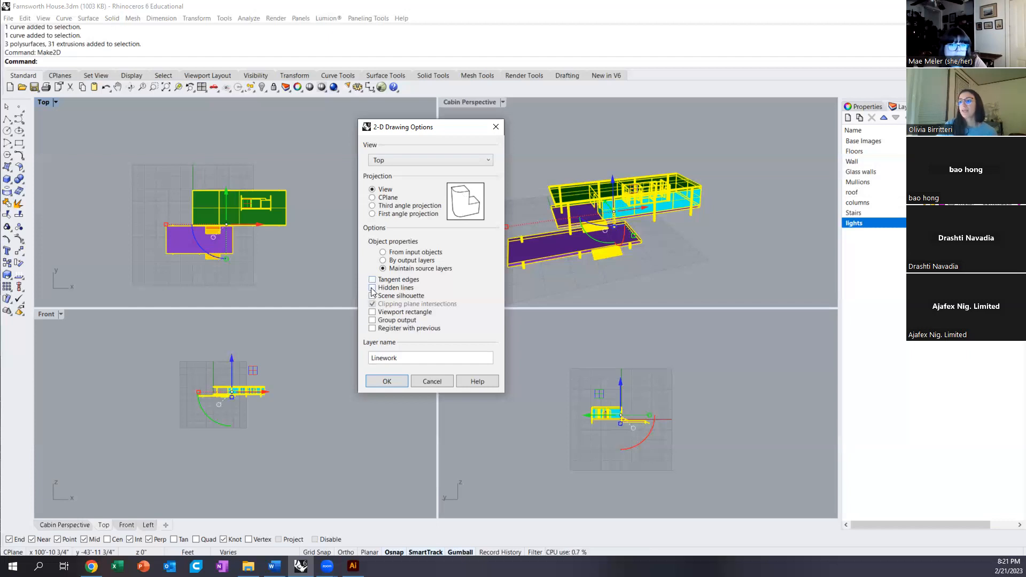
- Switch Hidden lines on and back off, and turn on Scene silhouette in the 2-D drawing options
left_click(373, 288)
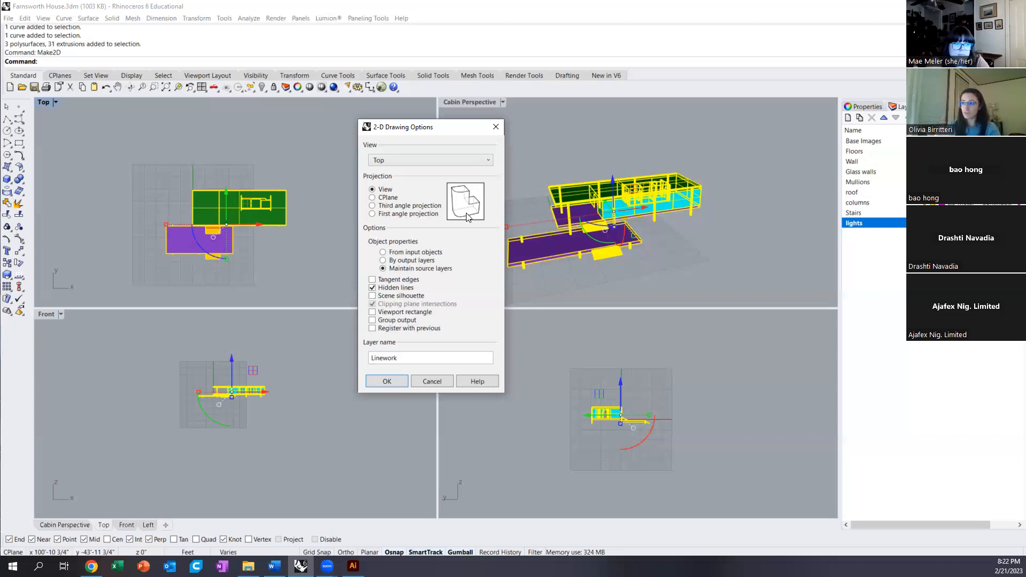
left_click(372, 297)
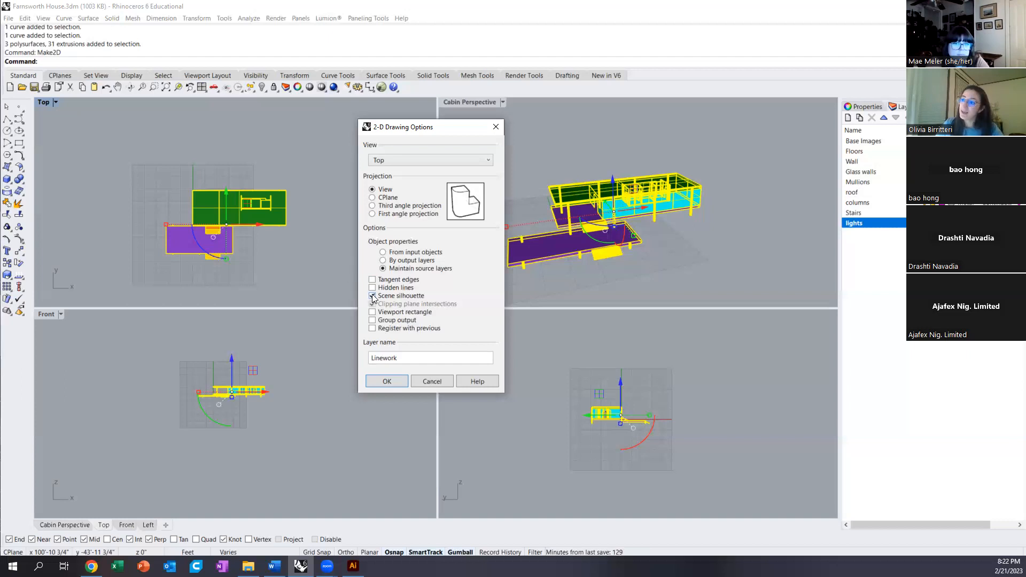
left_click(373, 297)
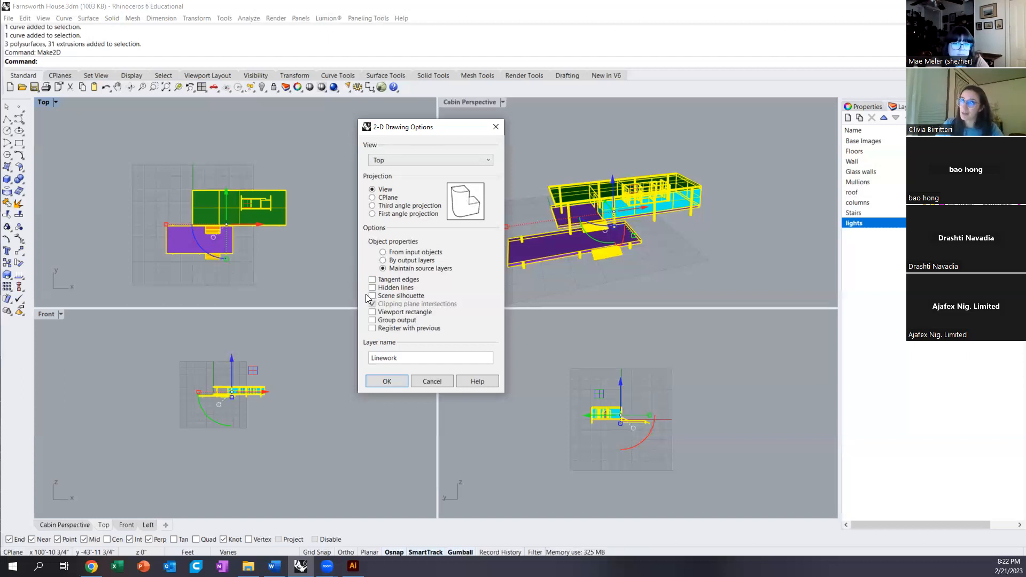
left_click(372, 296)
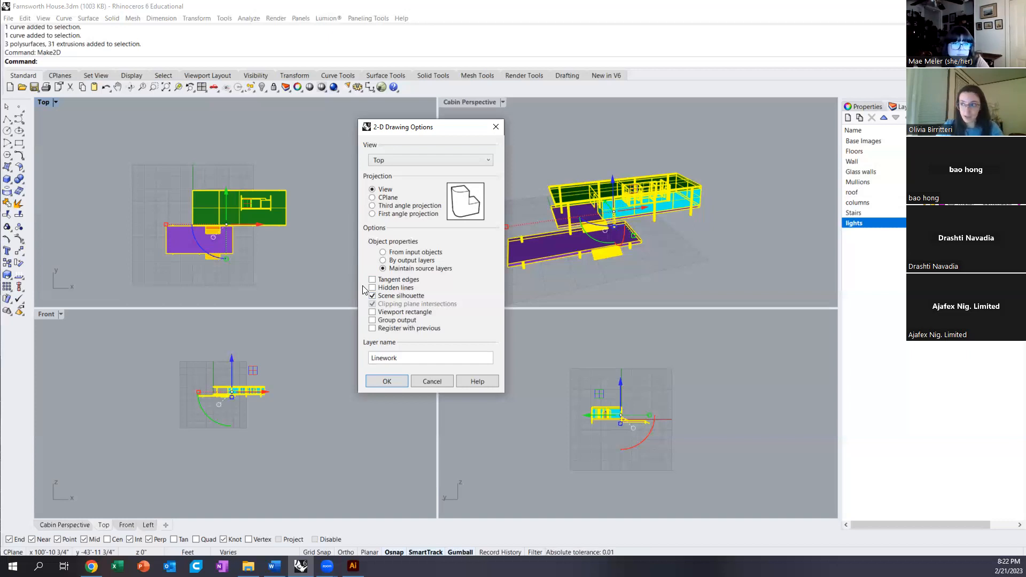
left_click(372, 296)
left_click(372, 296)
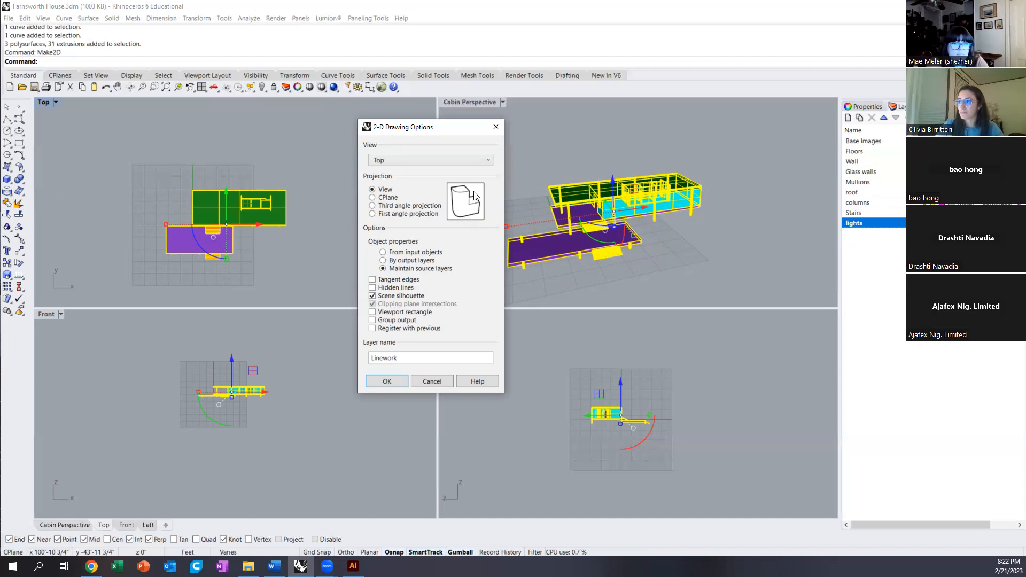
left_click(372, 295)
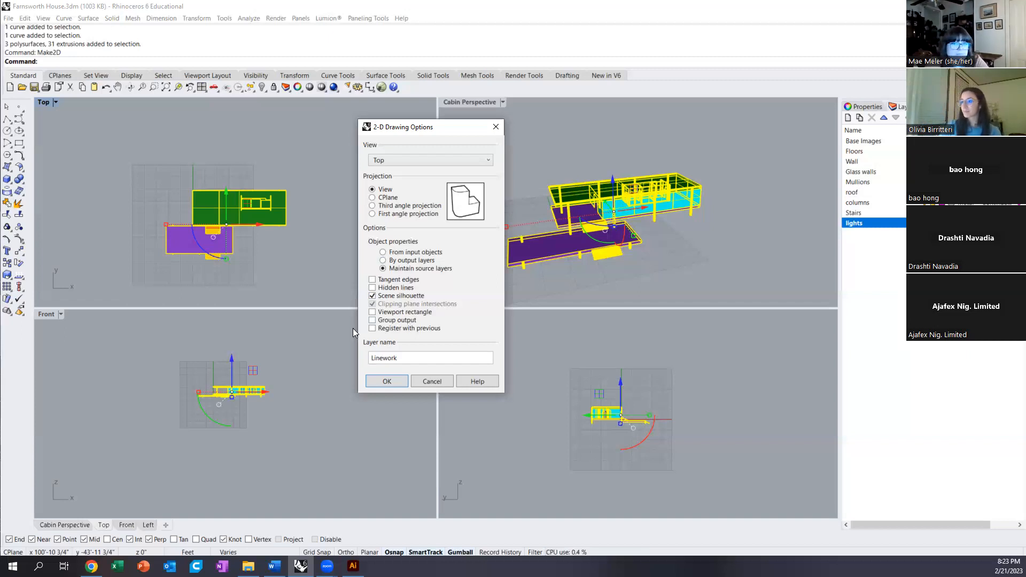
- Leave Viewport rectangle off and generate the Top view linework with Scene silhouette and Maintain source layers
left_click(371, 312)
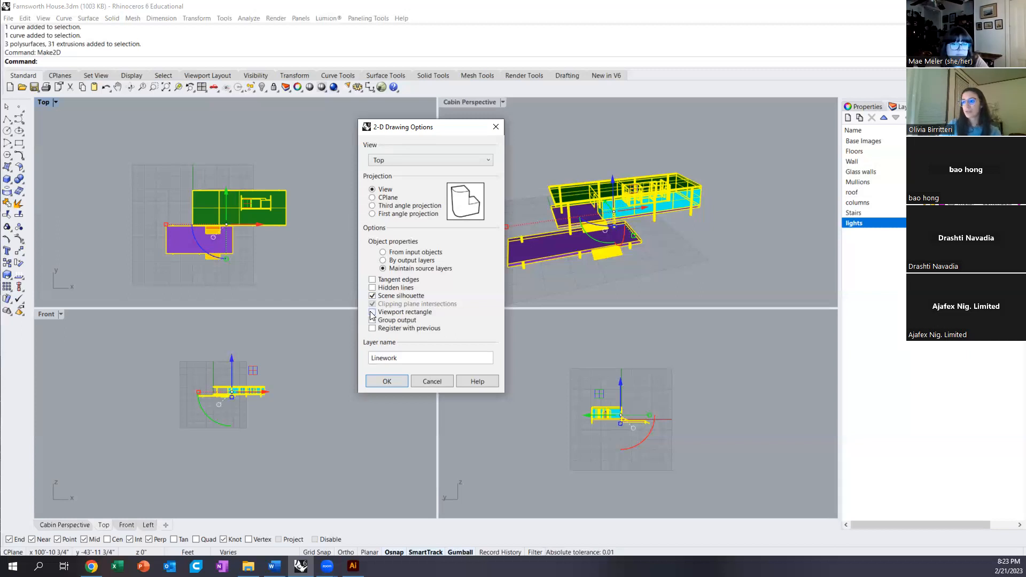
left_click(372, 312)
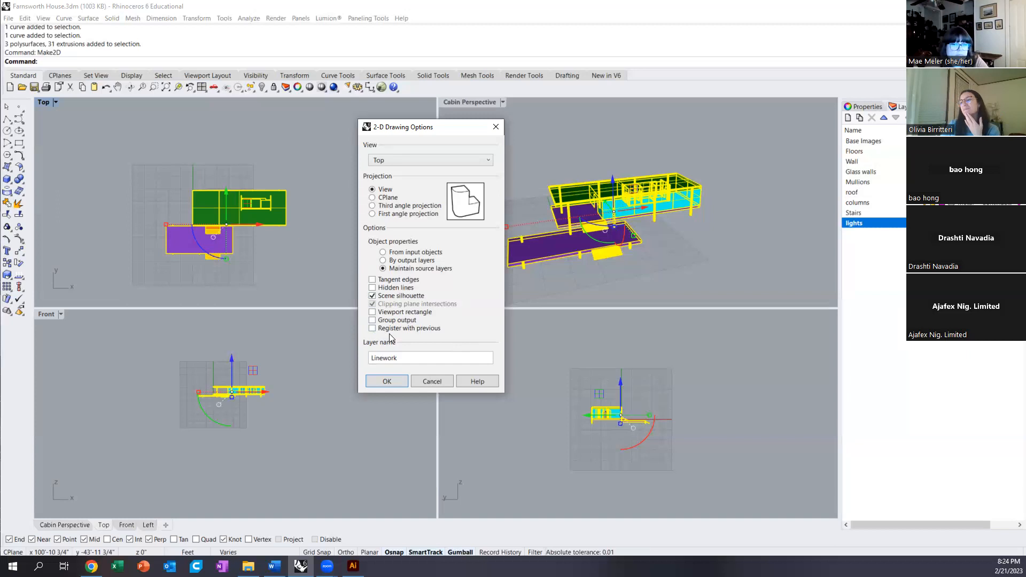
left_click(373, 297)
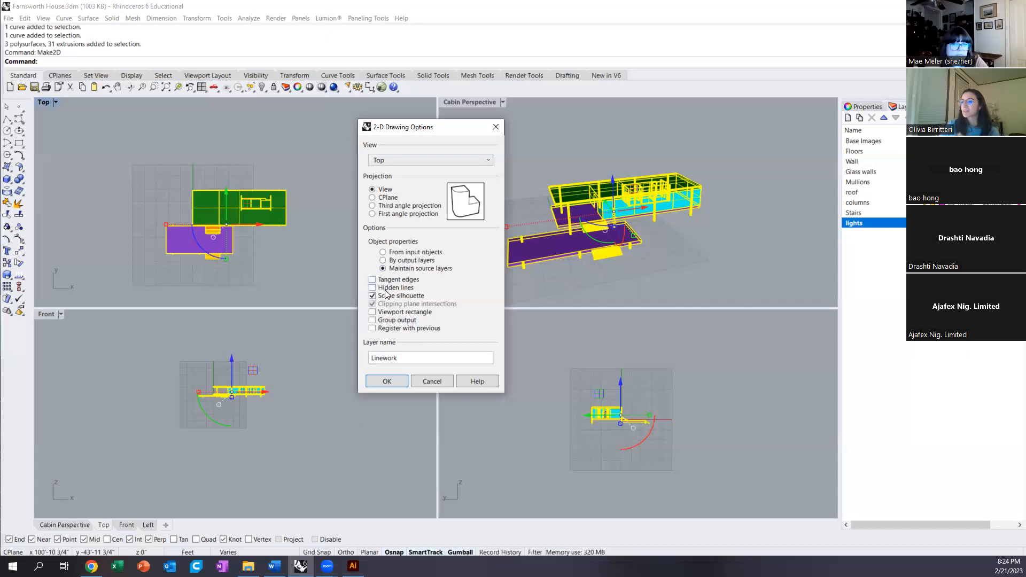
left_click(387, 381)
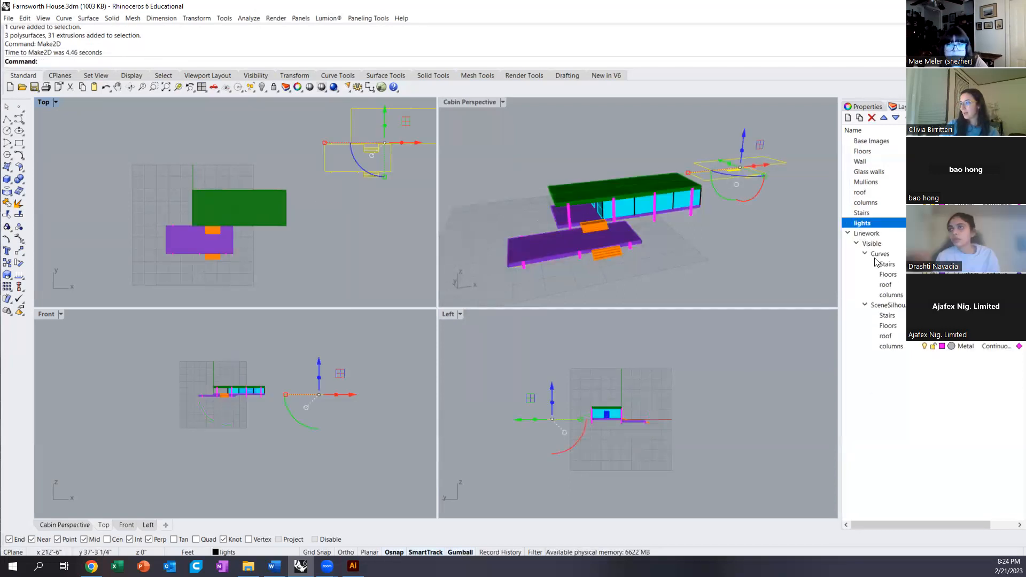
- Toggle the visibility of the Visible, Curves and SceneSilhouette layers to compare the curves each one holds
left_click(359, 230)
right_click_drag(382, 214, 288, 289)
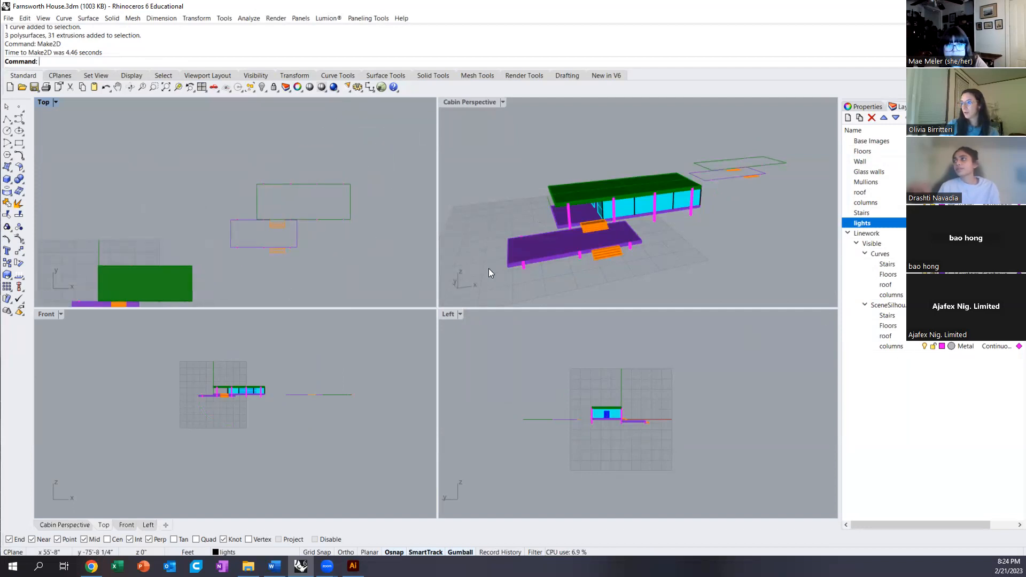
scroll(272, 227, "up", 3)
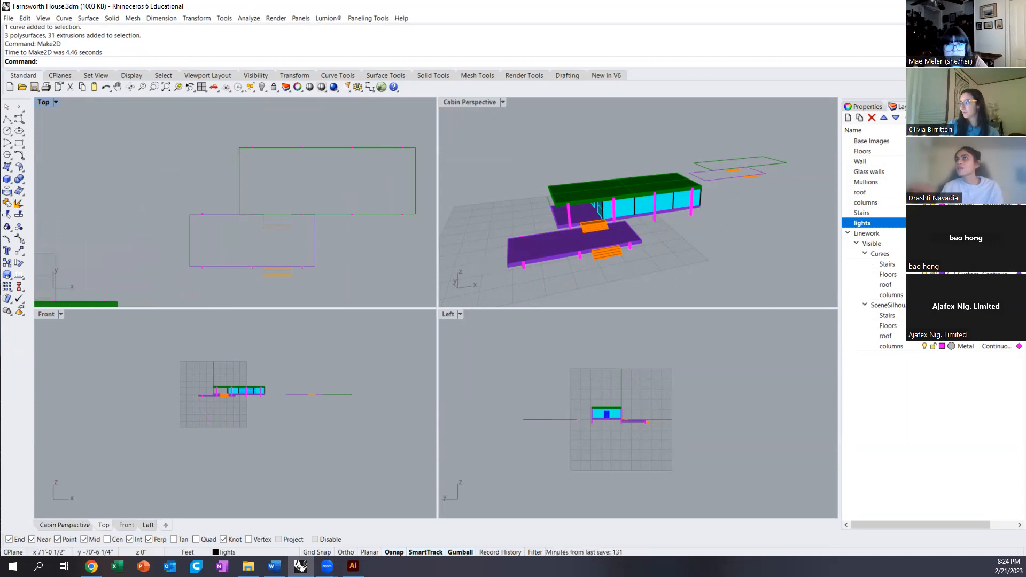
left_click(924, 244)
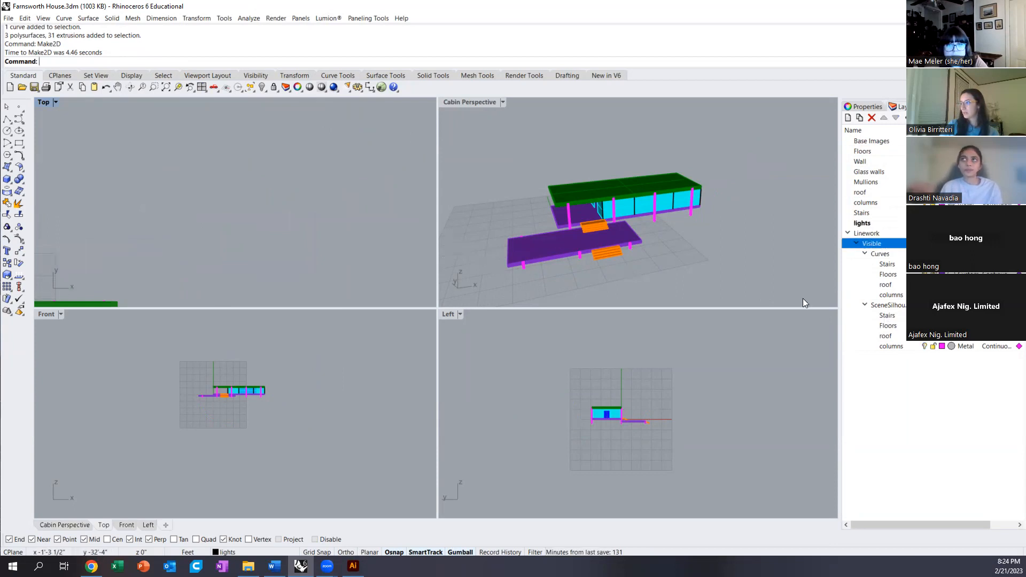
left_click(888, 306)
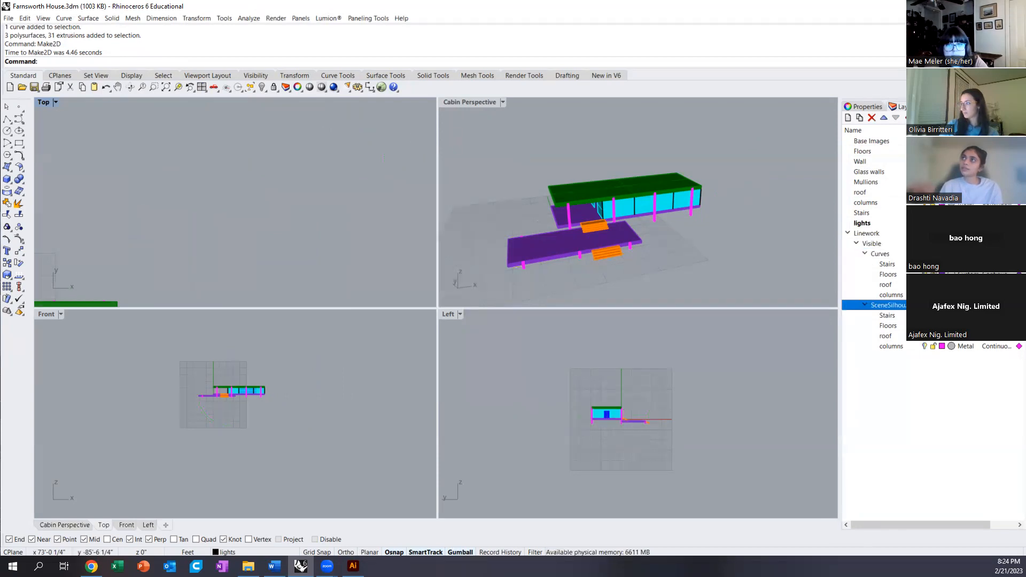
left_click(924, 244)
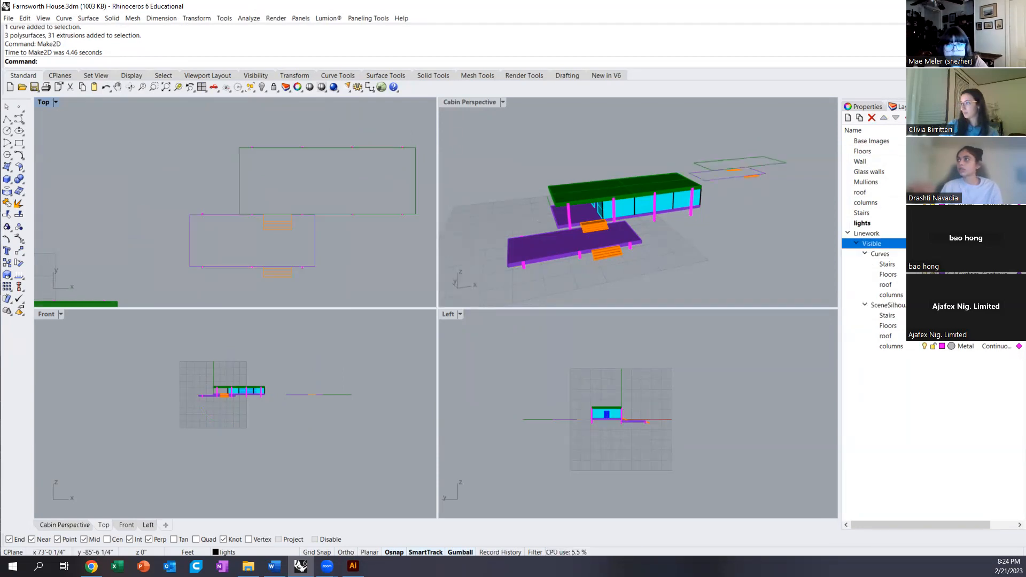
left_click(925, 254)
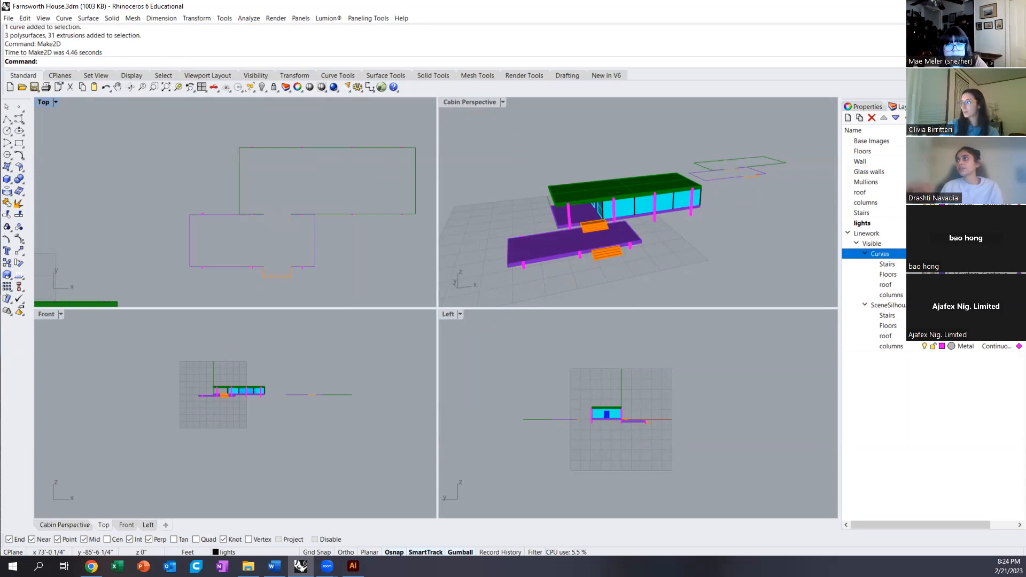
left_click(925, 305)
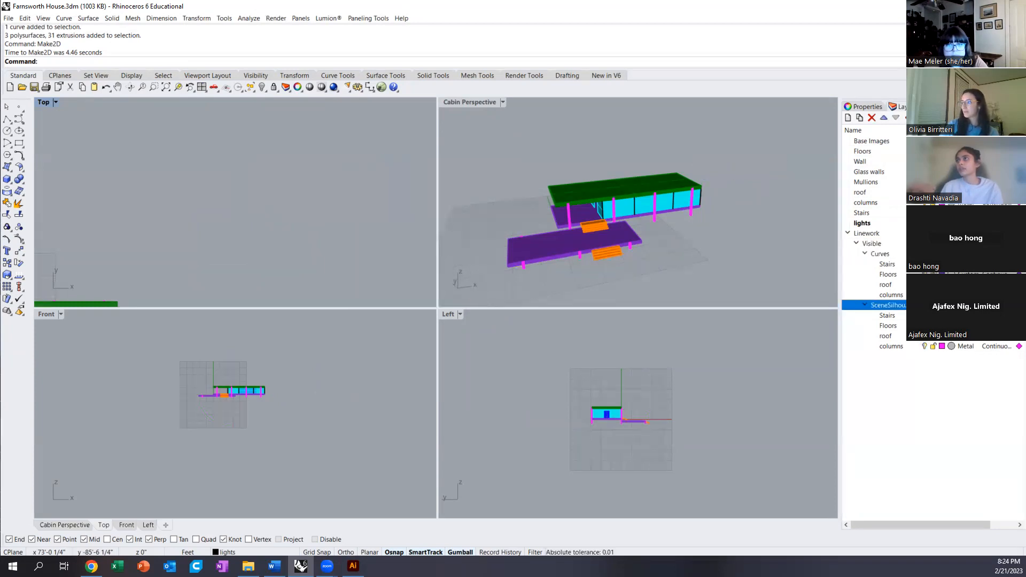
- Examine the scene silhouette around a column at the deck's edge by selecting its outline curves
scroll(266, 281, "up", 10)
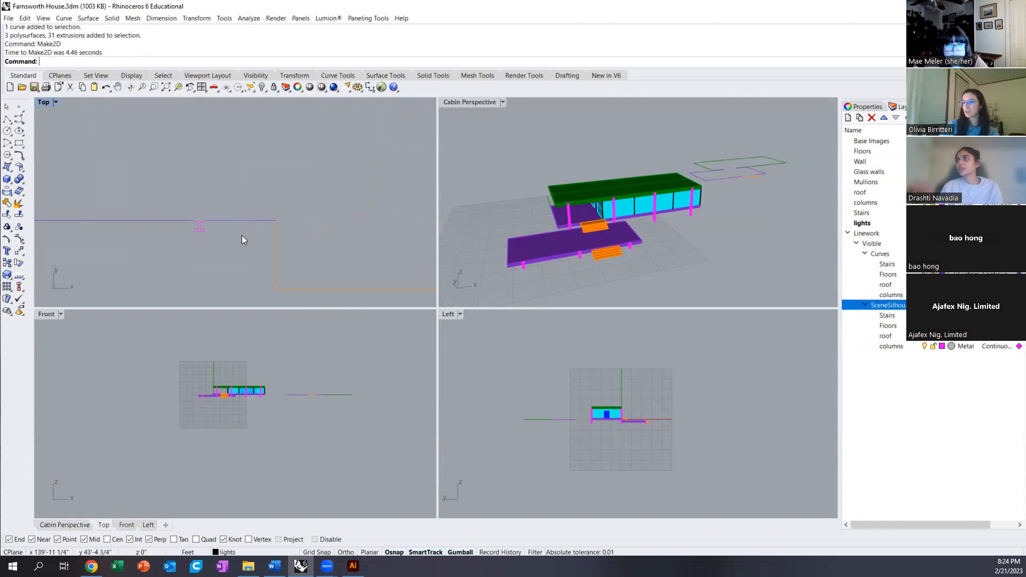
scroll(201, 220, "up", 5)
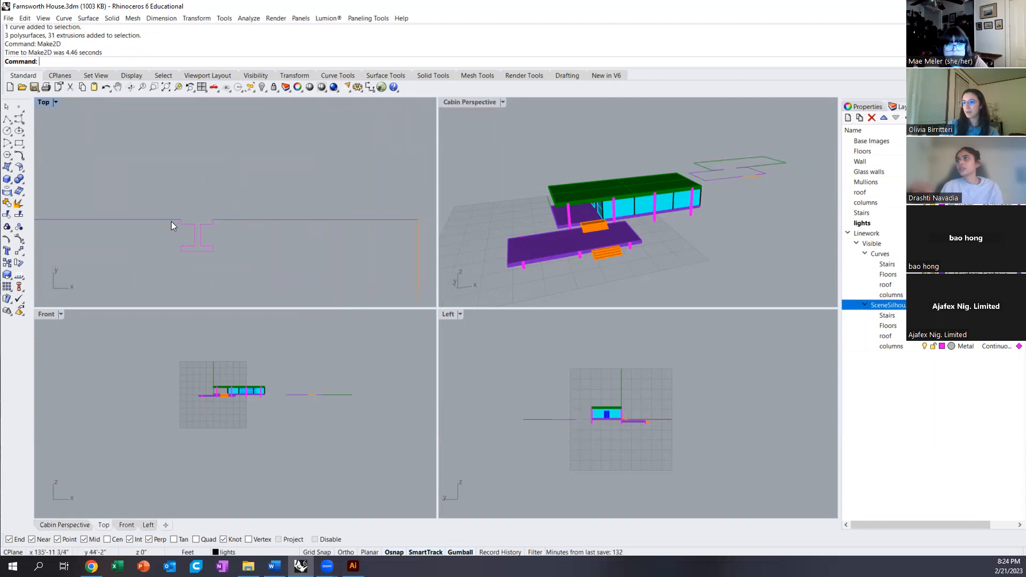
left_click(172, 219)
left_click(181, 220)
scroll(185, 224, "up", 4)
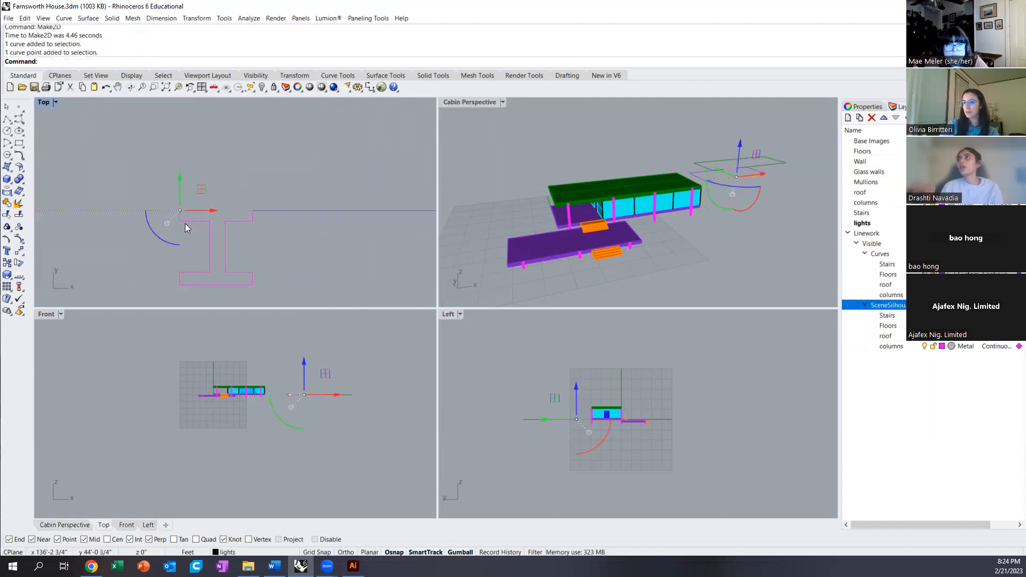
left_click(179, 217)
left_click(197, 216)
key("Escape")
key("Escape")
- Make the Curves layer under Linework visible again
scroll(221, 239, "down", 8)
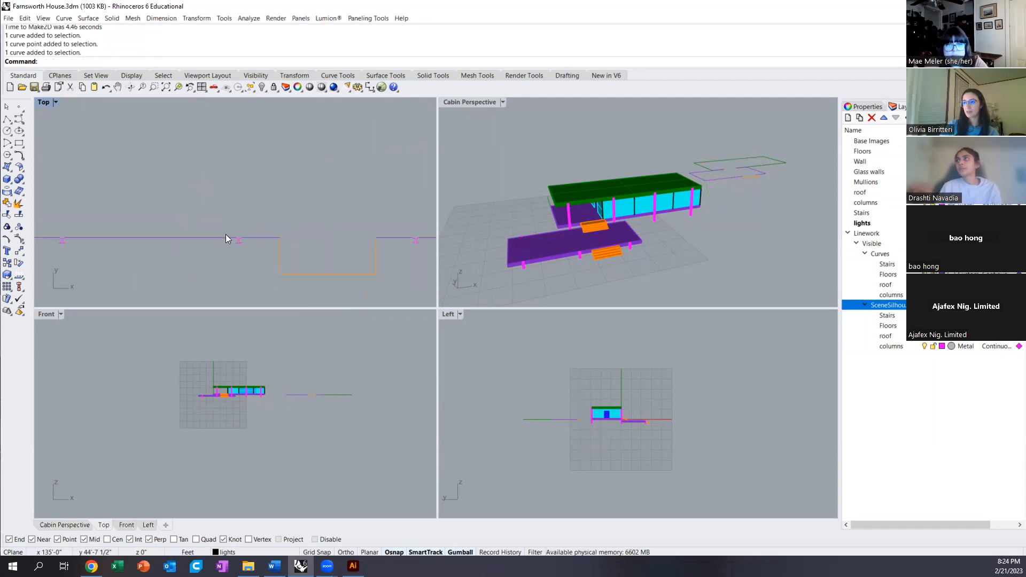
scroll(227, 234, "down", 10)
scroll(289, 166, "up", 6)
scroll(289, 165, "down", 8)
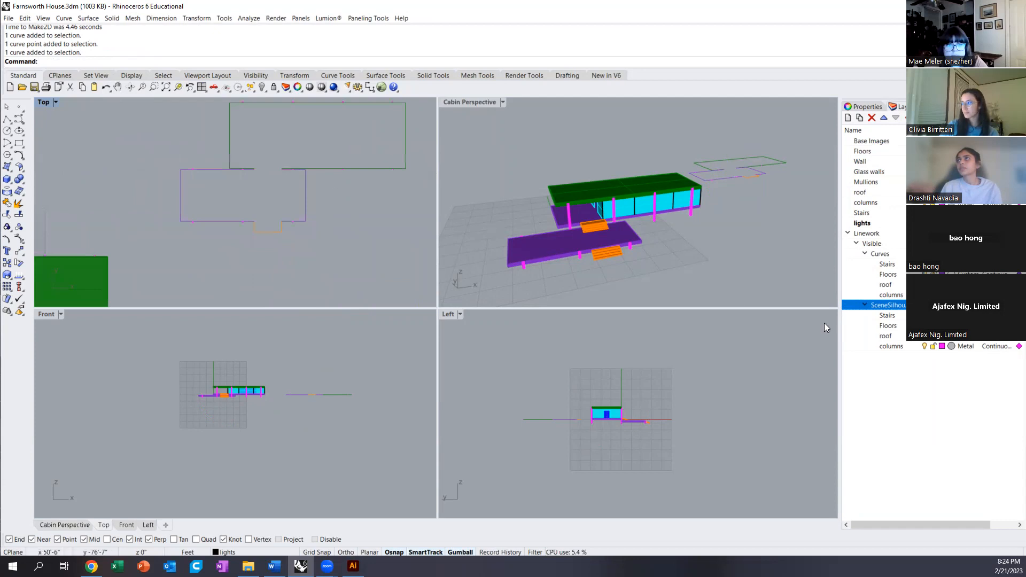
left_click(924, 254)
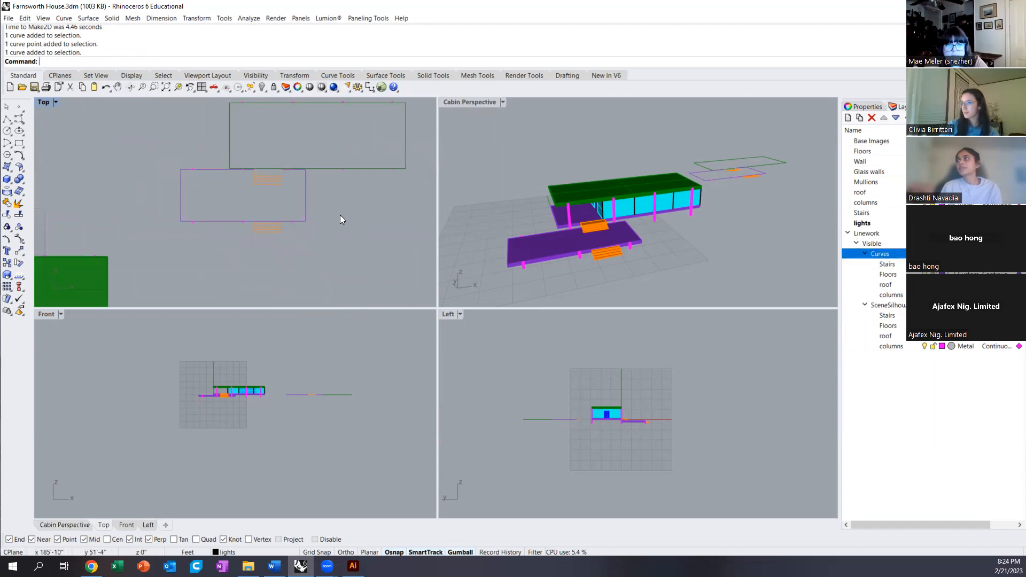
- Select all the 2D linework curves in the Top view and move them farther away from the house
scroll(322, 243, "down", 12)
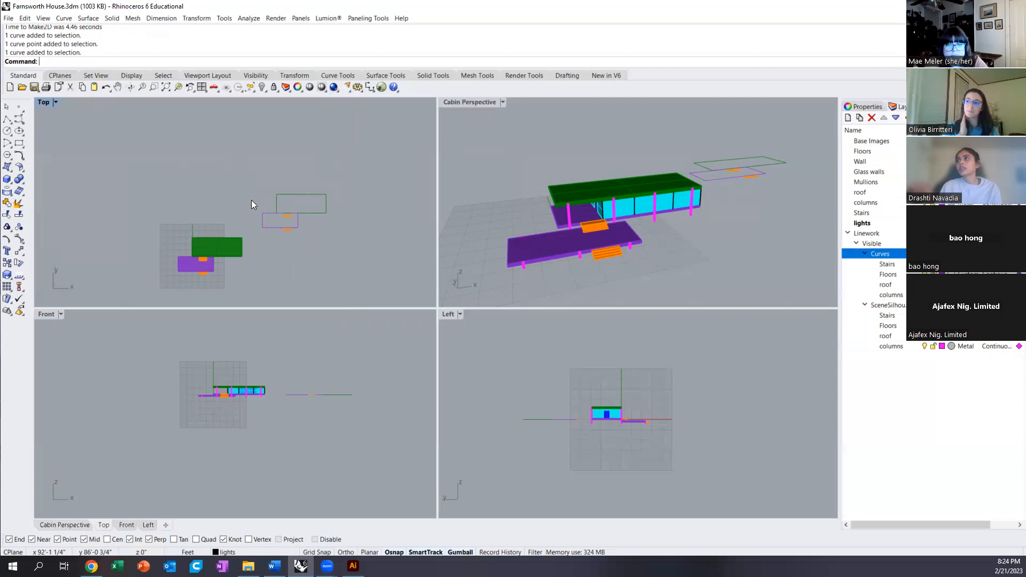
left_click_drag(258, 172, 359, 244)
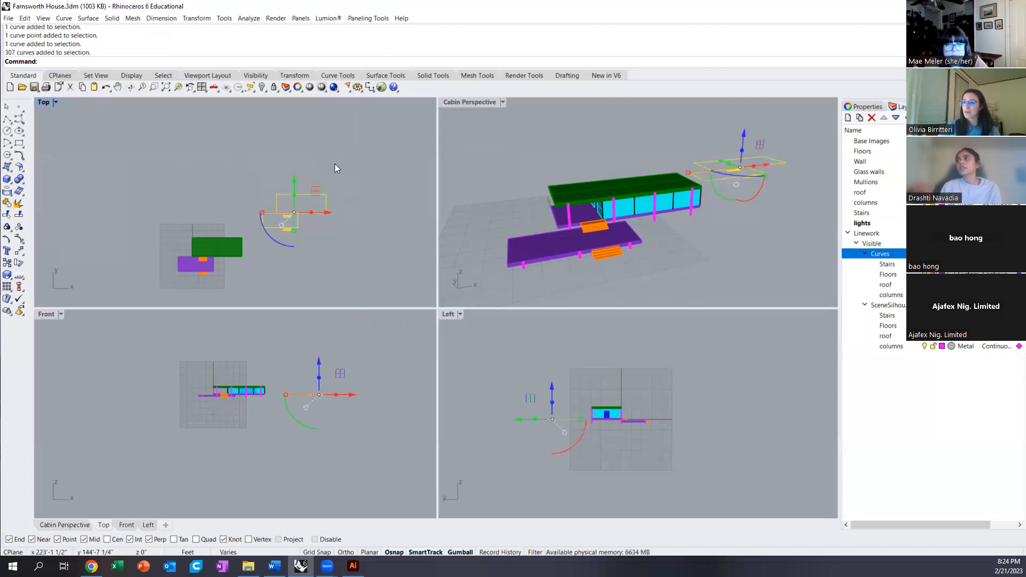
left_click_drag(314, 195, 361, 156)
left_click(377, 223)
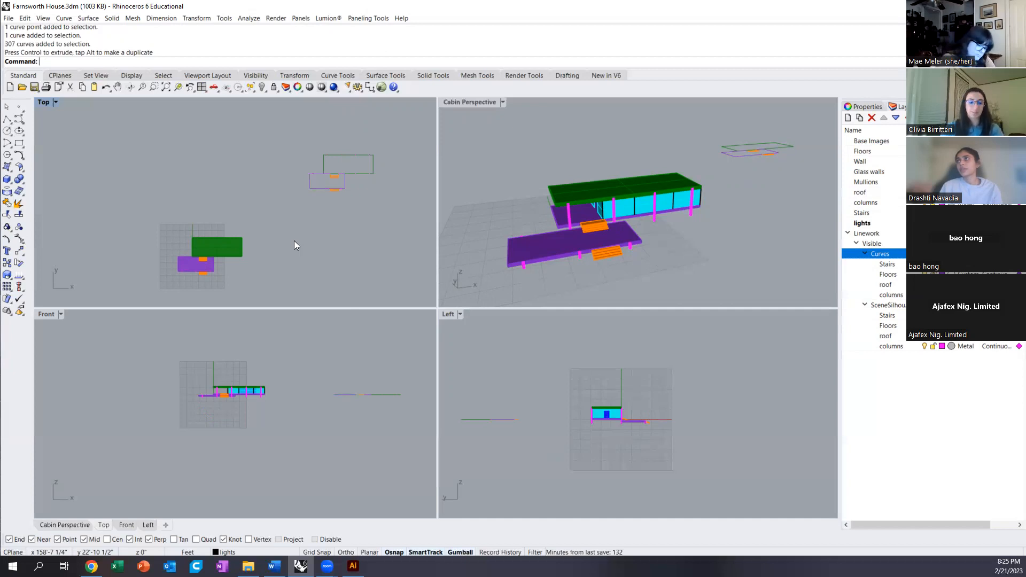
- Create a horizontal rectangular clipping plane beside the house in the Top view
type("Cl")
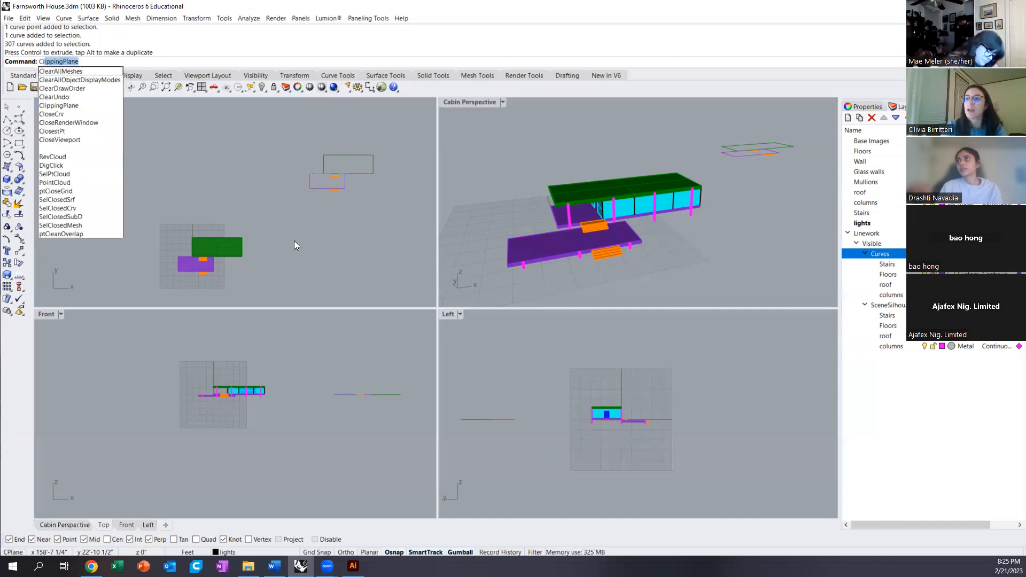
type("ippingPl")
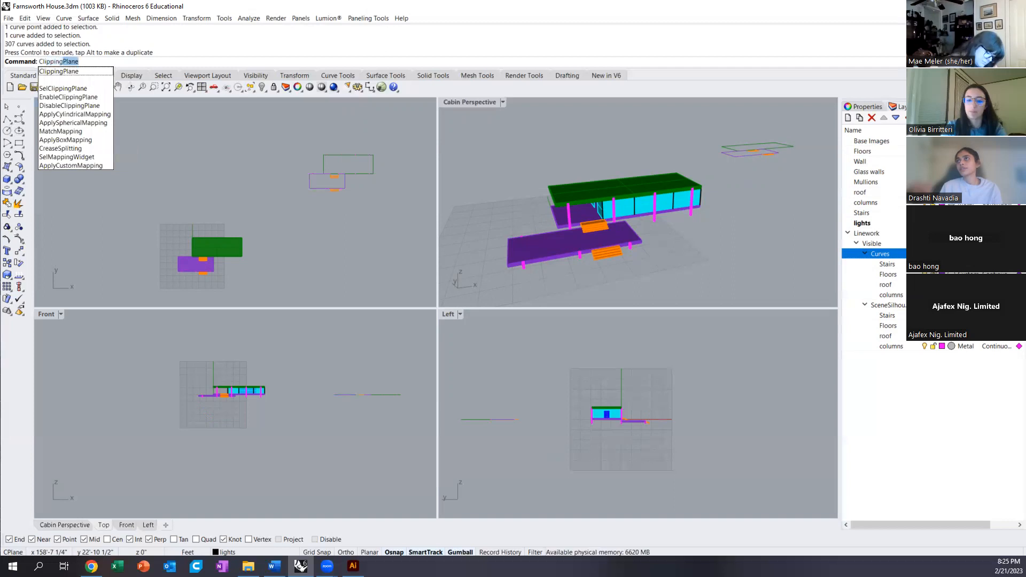
key("Return")
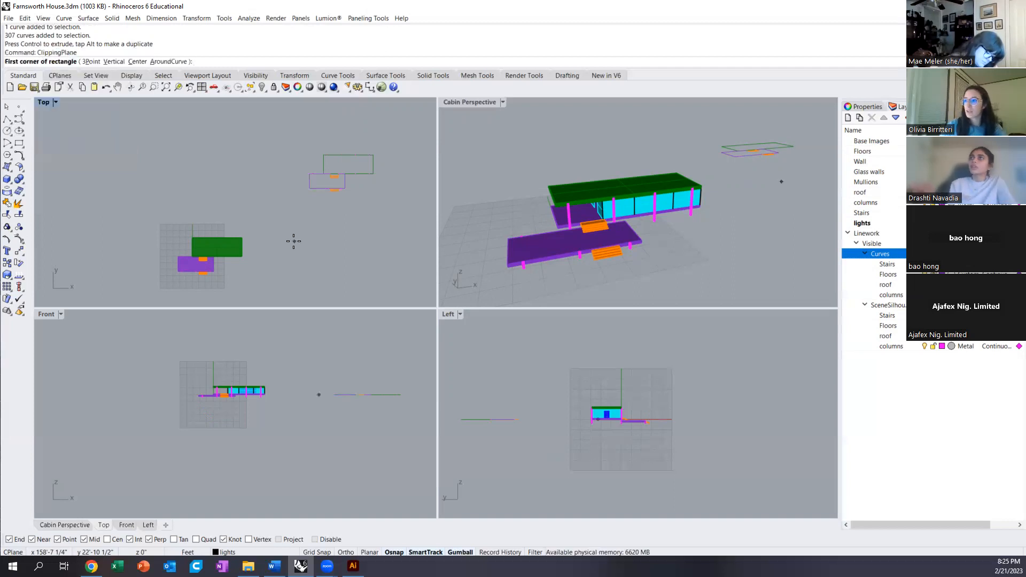
left_click(282, 278)
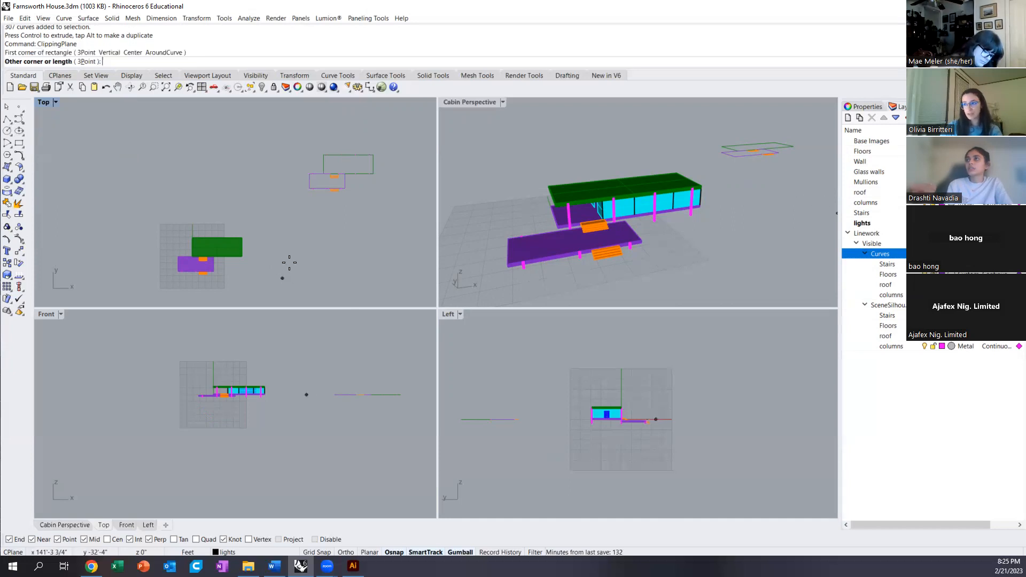
left_click(314, 250)
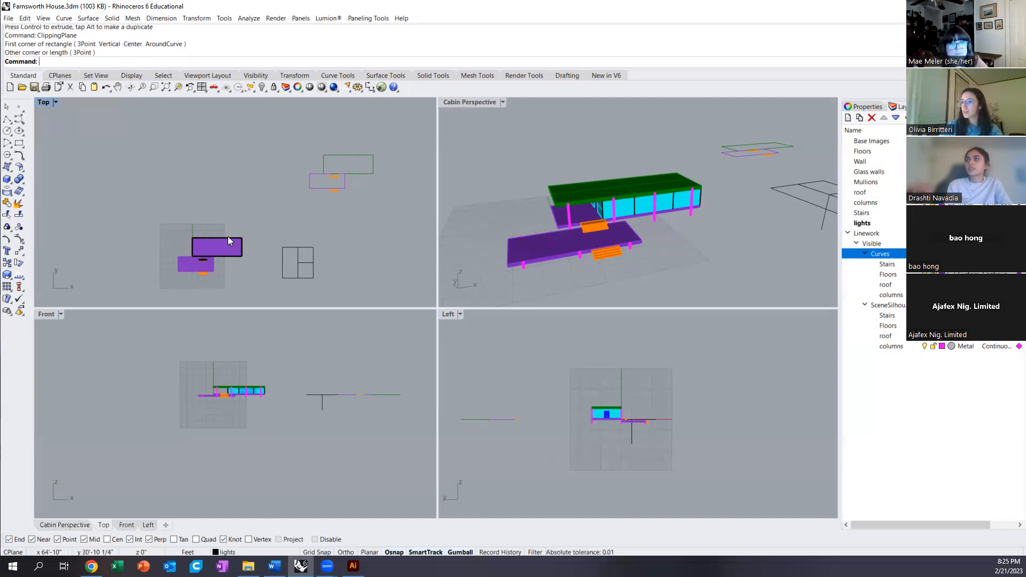
- Inspect the clipping plane's effect in the Top and Cabin Perspective views and undo its creation
scroll(228, 237, "down", 2)
scroll(615, 226, "down", 3)
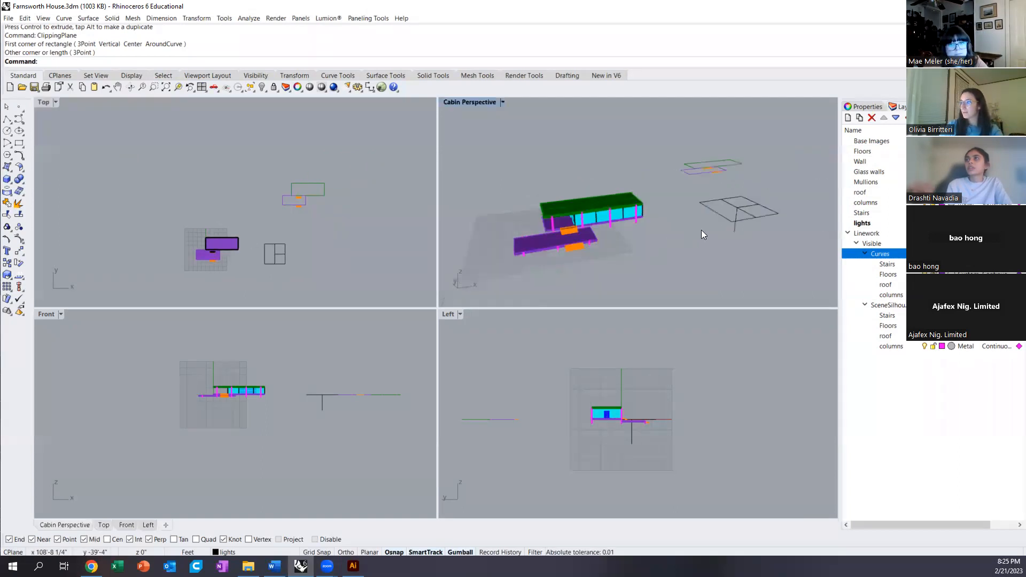
right_click_drag(701, 230, 708, 226)
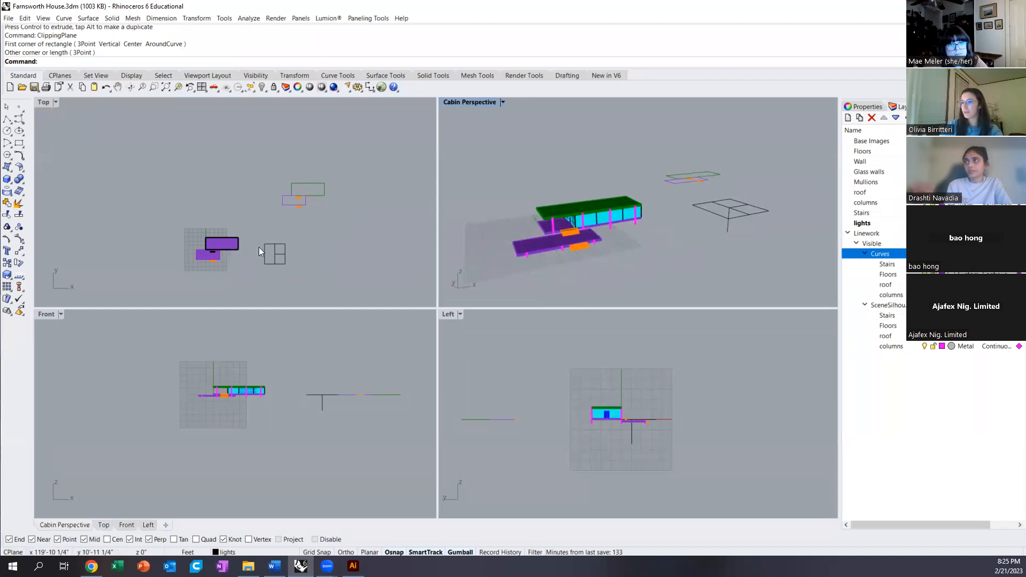
scroll(213, 251, "up", 3)
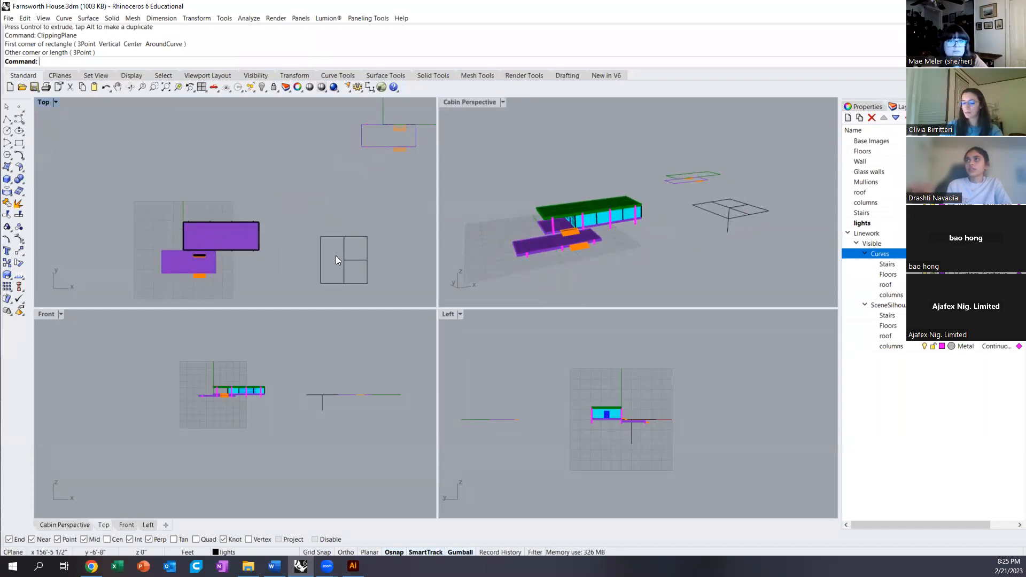
key("ctrl+z")
left_click(690, 219)
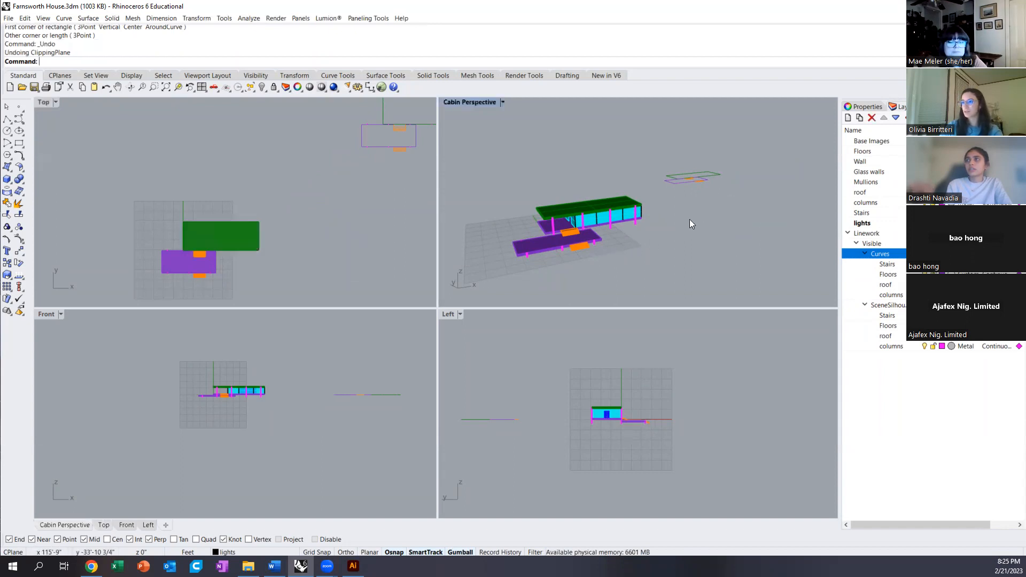
- Create a horizontal rectangular clipping plane beside the house in the Cabin Perspective view
right_click(242, 147)
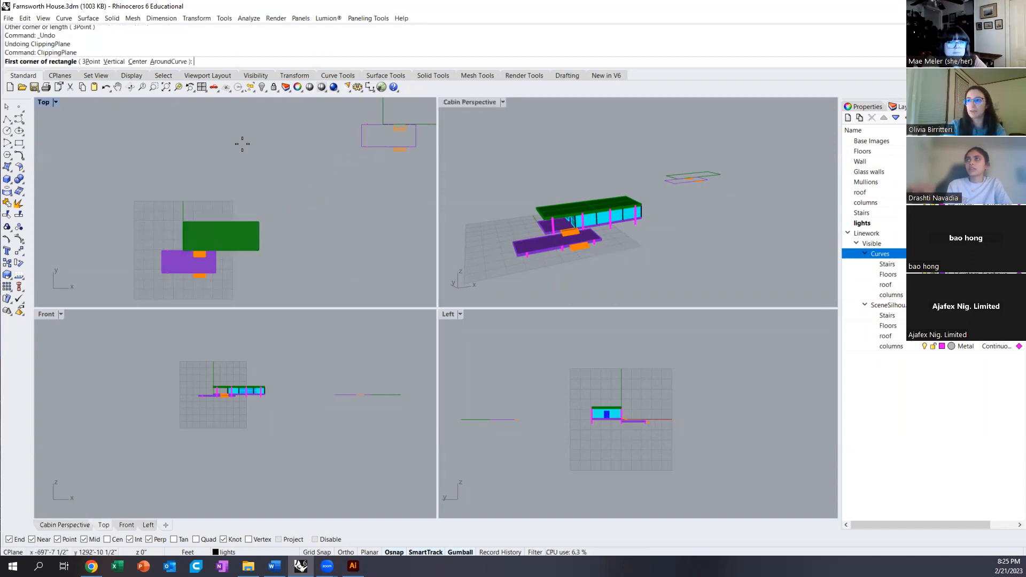
left_click(678, 245)
left_click(691, 227)
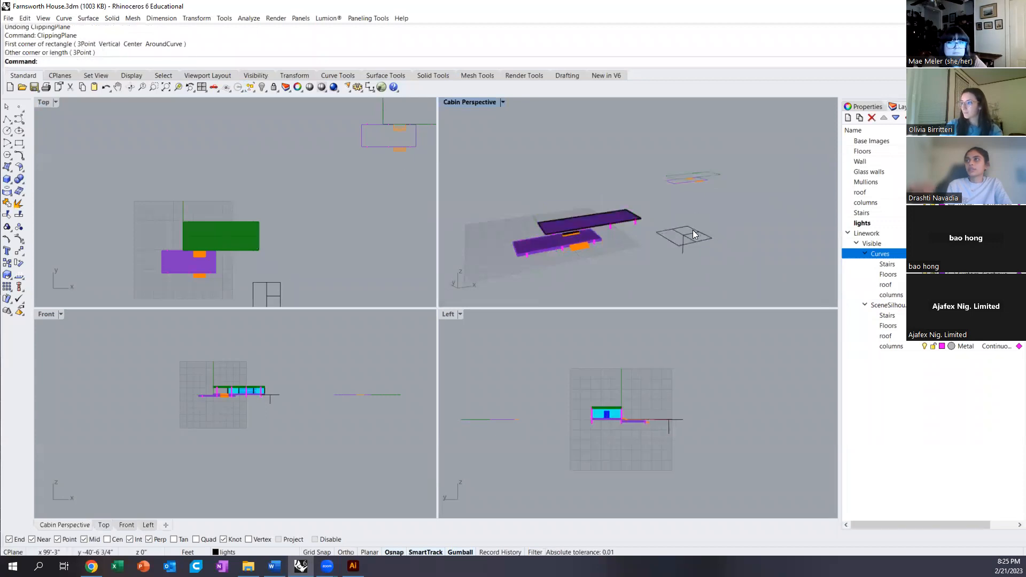
scroll(598, 226, "up", 2)
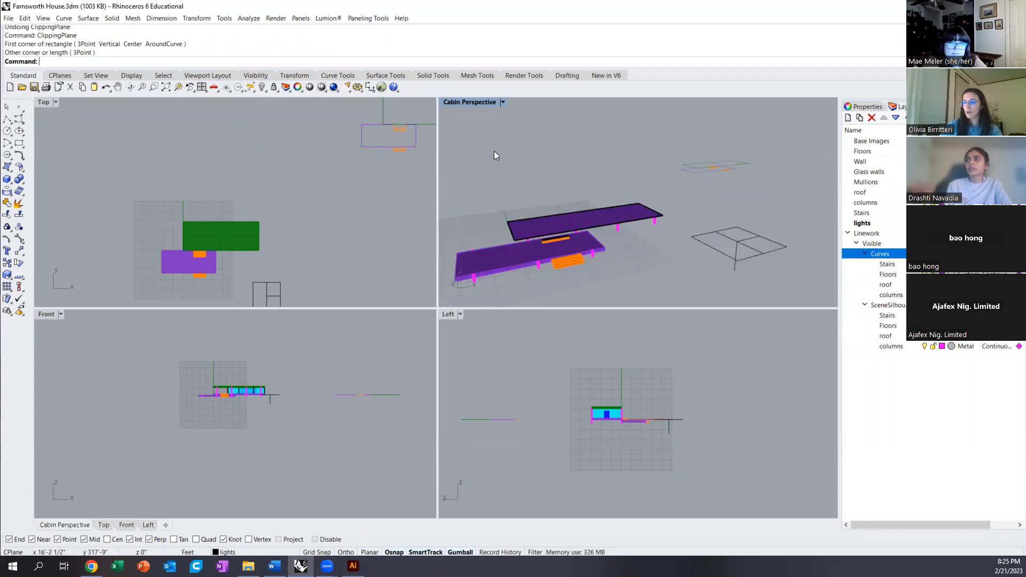
- Maximize the Cabin Perspective view and raise the clipping plane with the gumball so it cuts through the house walls
double_click(462, 103)
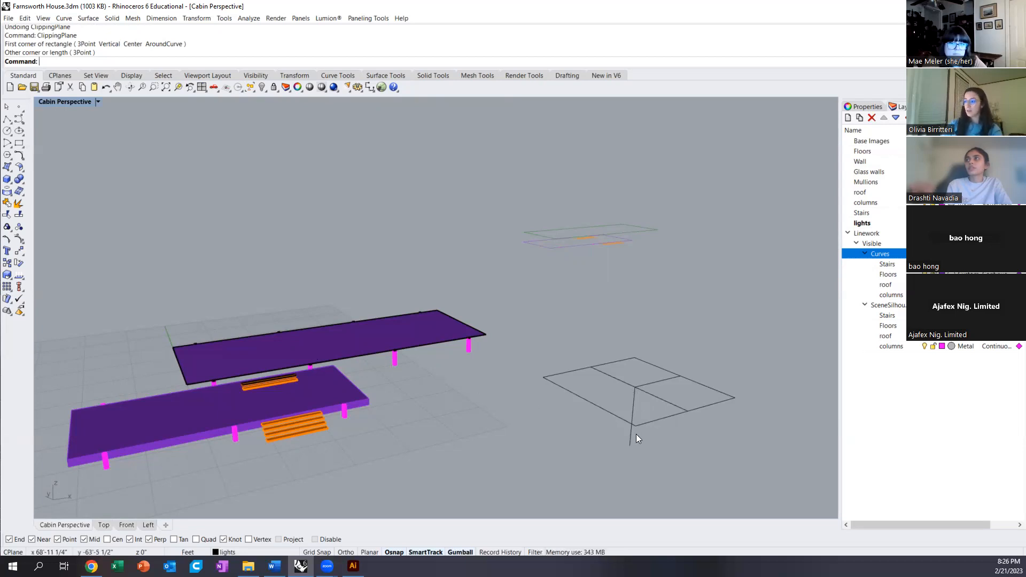
left_click(640, 389)
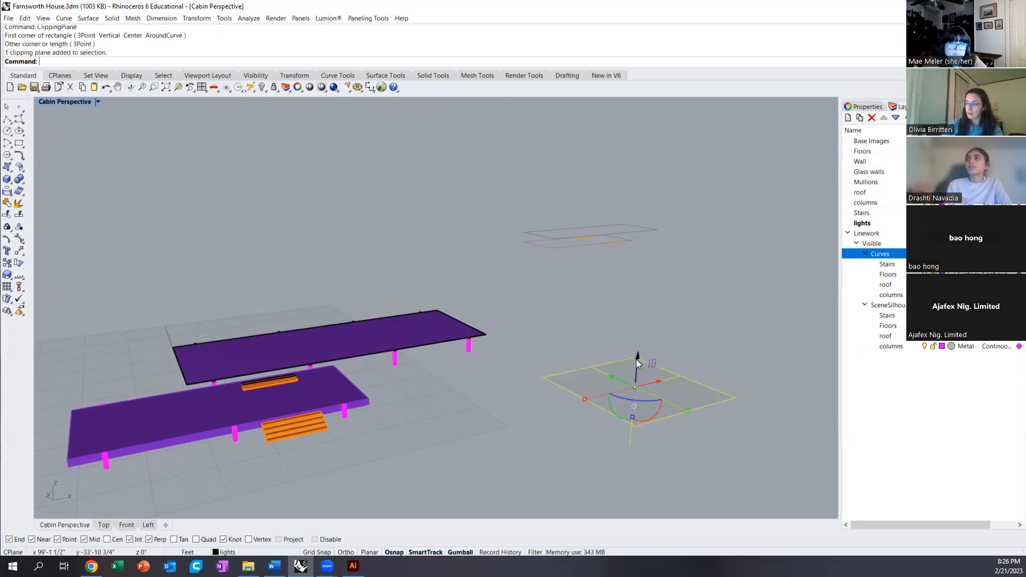
left_click_drag(636, 359, 639, 330)
mouse_move(666, 427)
right_mouse_down()
mouse_move(662, 409)
mouse_move(665, 420)
right_mouse_up()
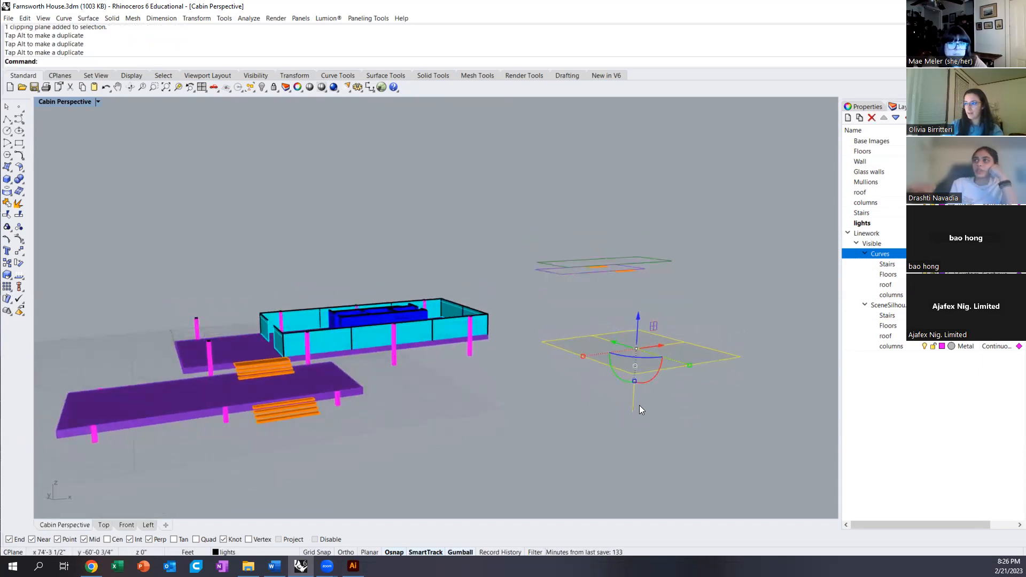
left_click(648, 409)
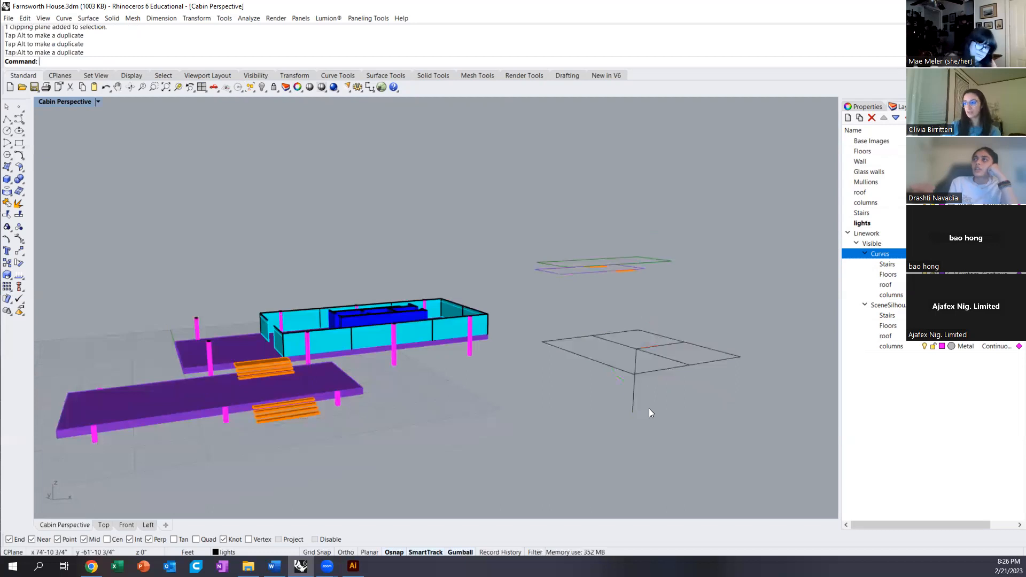
scroll(636, 374, "up", 4)
scroll(569, 379, "down", 5)
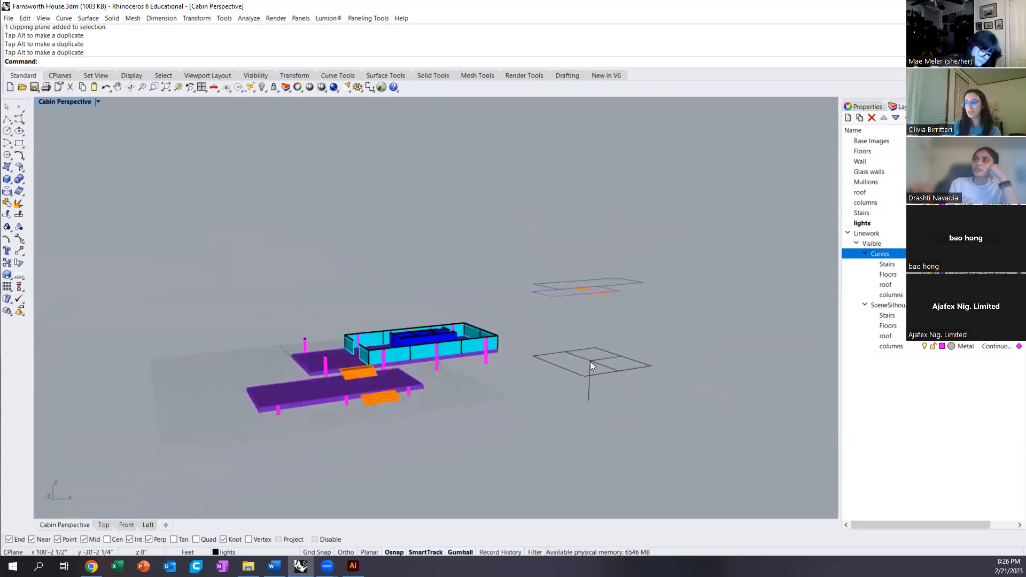
- Shift the clipping plane vertically again with the gumball and undo all of its gumball moves
left_click(589, 361)
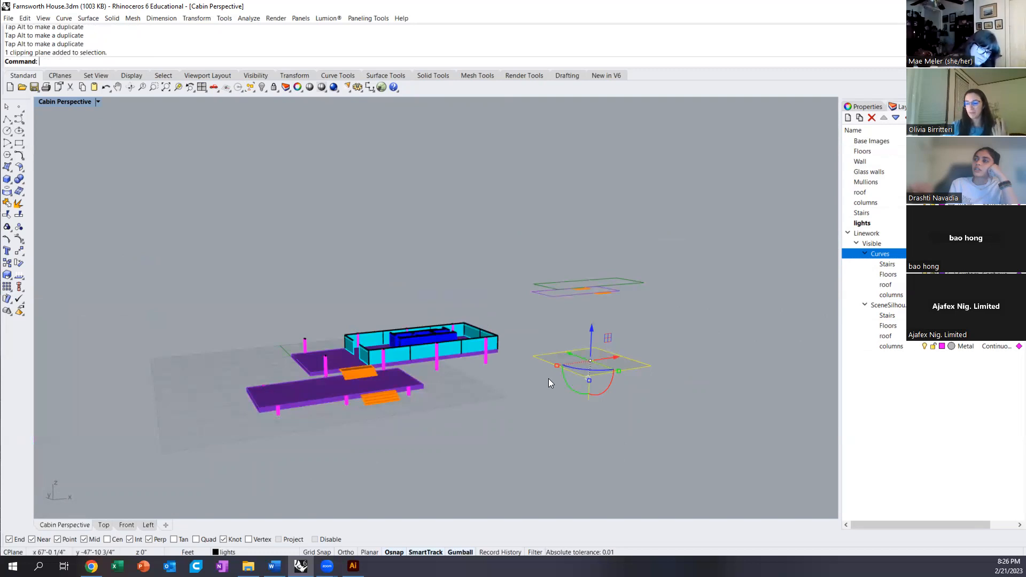
right_click_drag(608, 292, 586, 360)
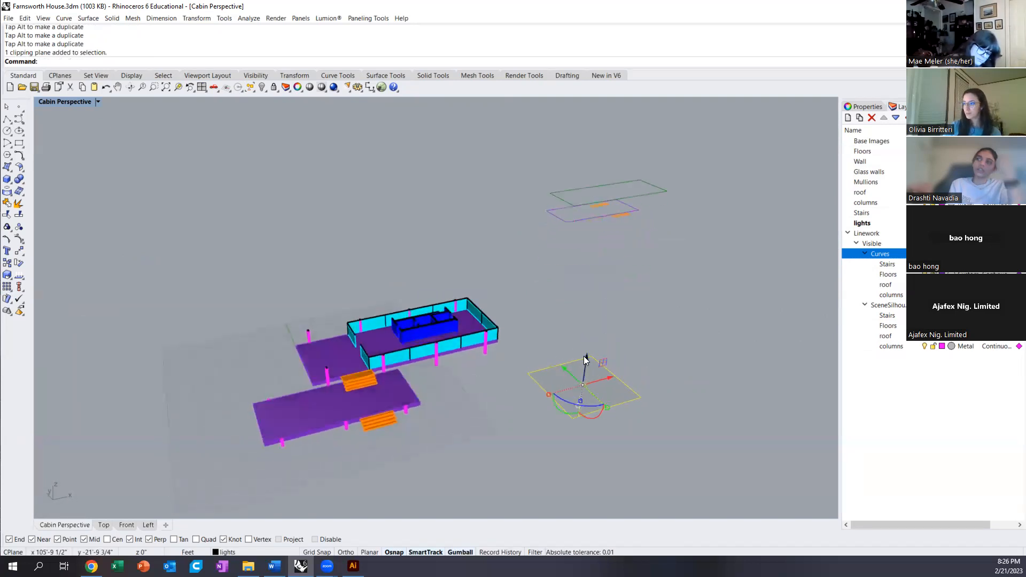
mouse_move(587, 360)
left_mouse_down()
mouse_move(592, 346)
mouse_move(585, 361)
left_mouse_up()
key("ctrl+z")
key("ctrl+z")
key("ctrl+z")
key("ctrl+z")
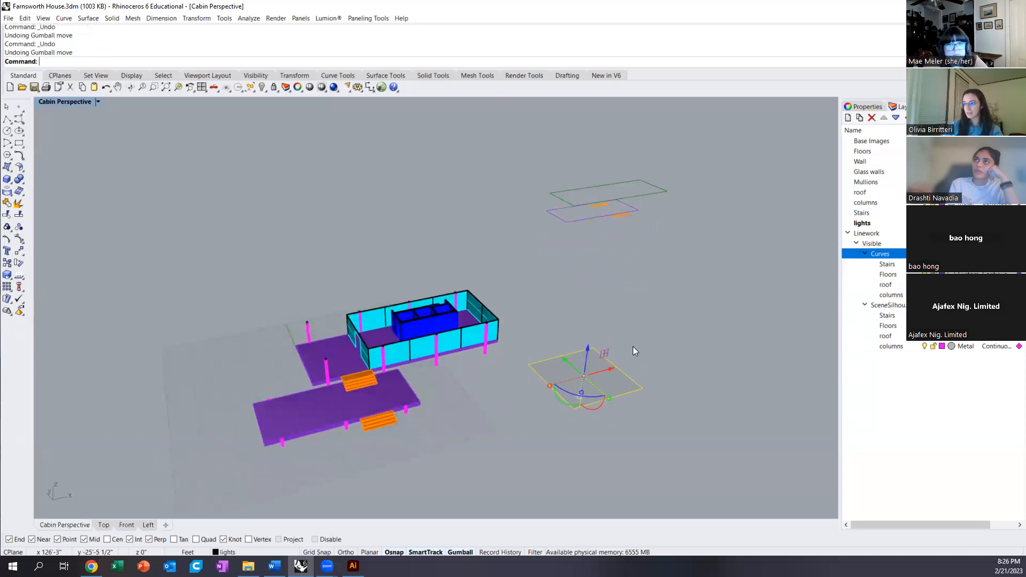
- Move the clipping plane 4' straight up in the Front view, starting from its corner endpoint, and check the cut in perspective
right_click_drag(636, 397, 601, 372)
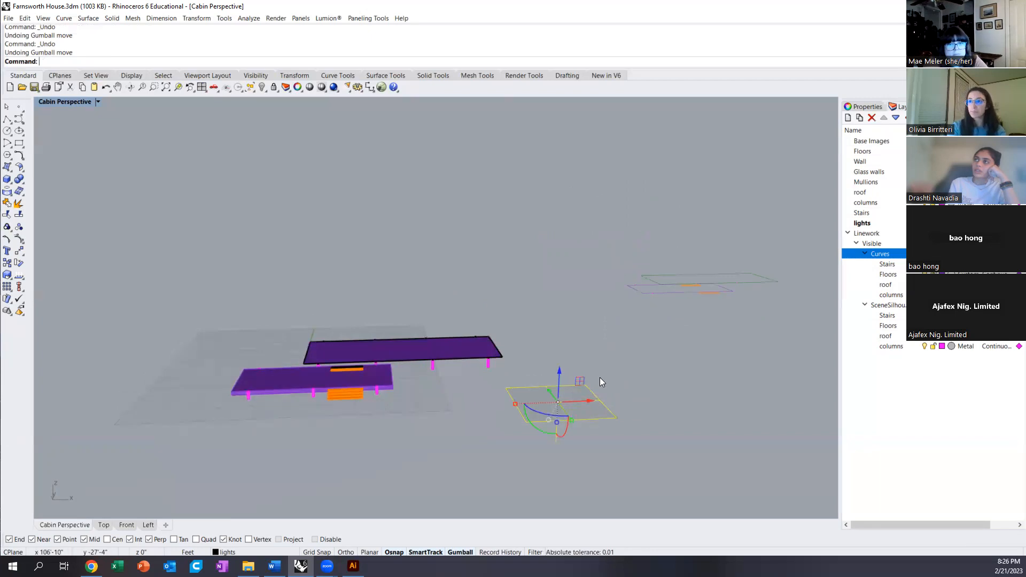
type("Move")
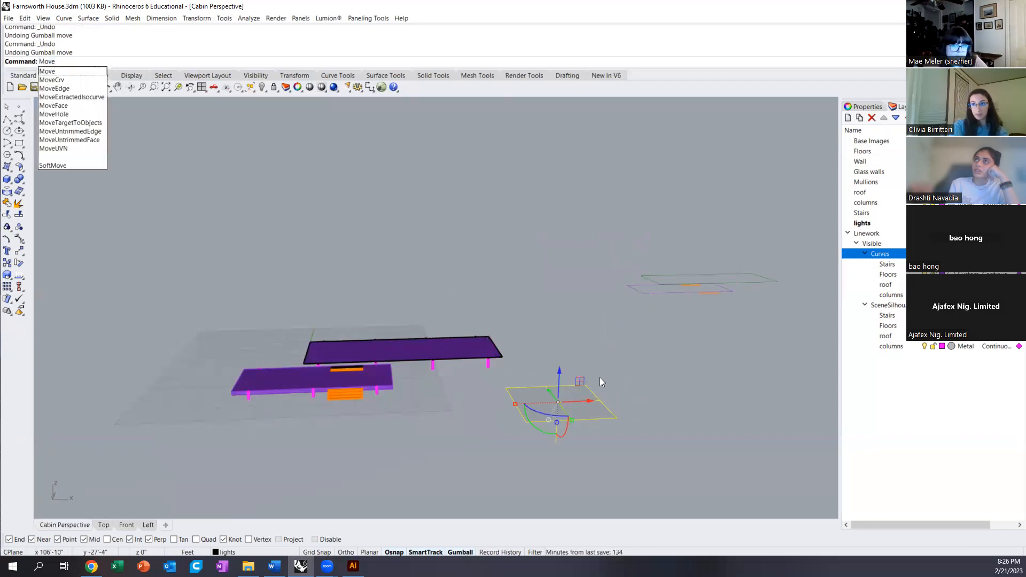
key("Return")
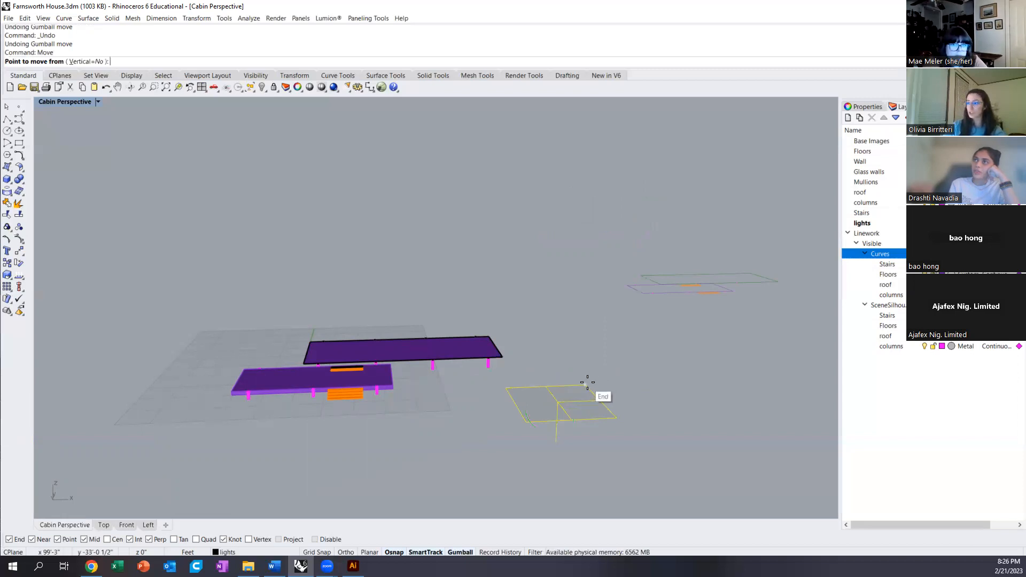
left_click(587, 382)
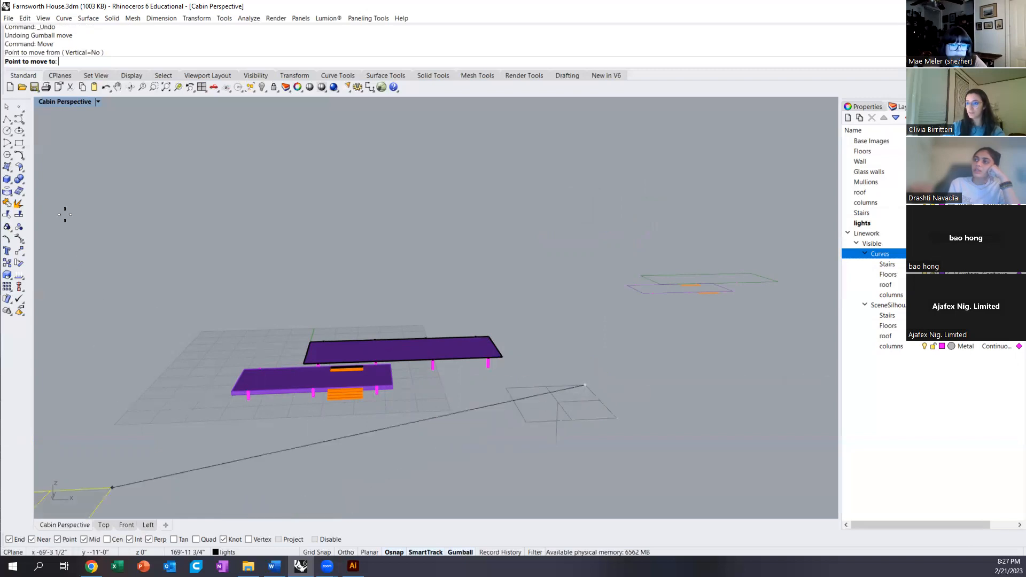
double_click(77, 101)
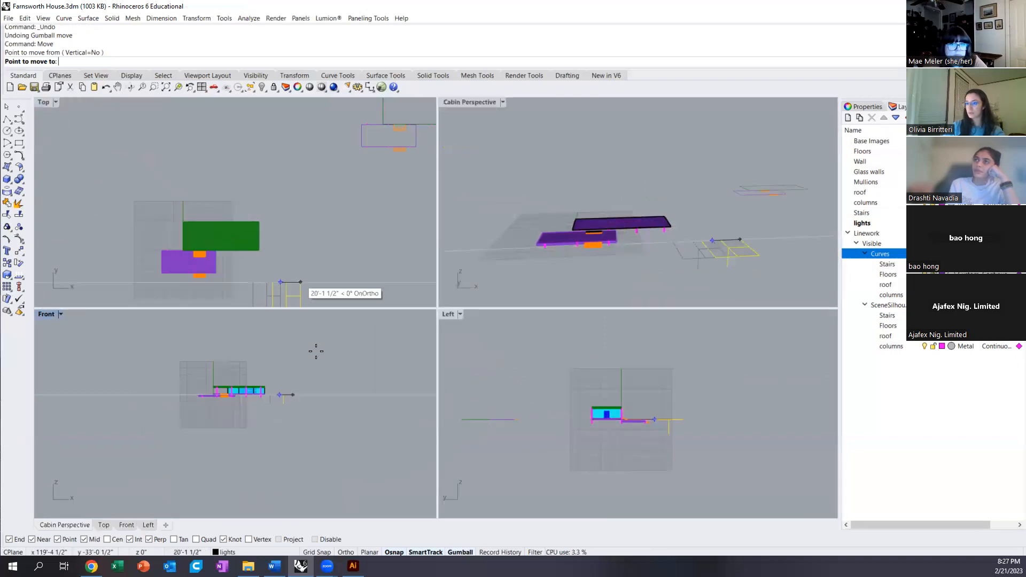
scroll(280, 396, "up", 3)
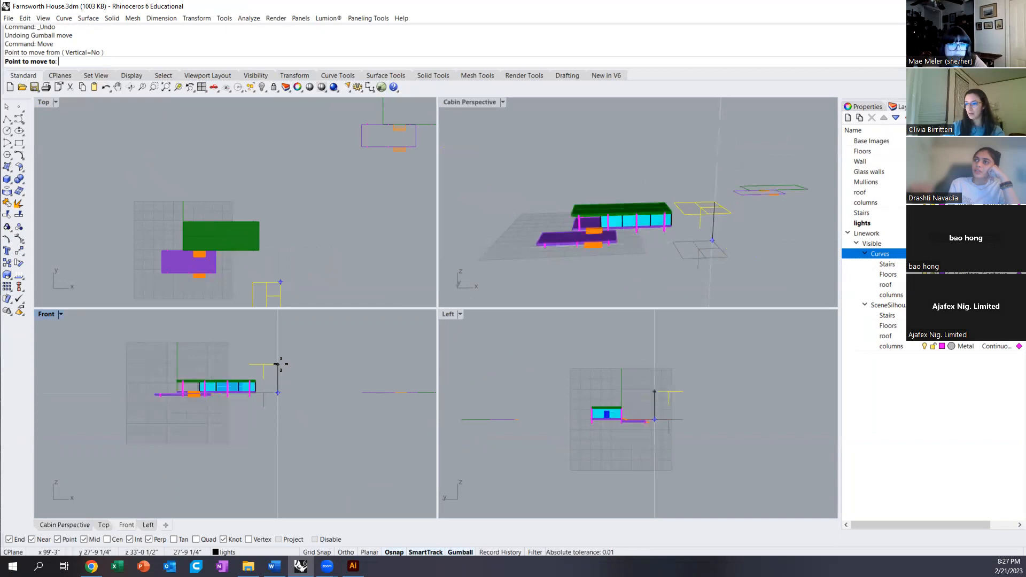
type("4'")
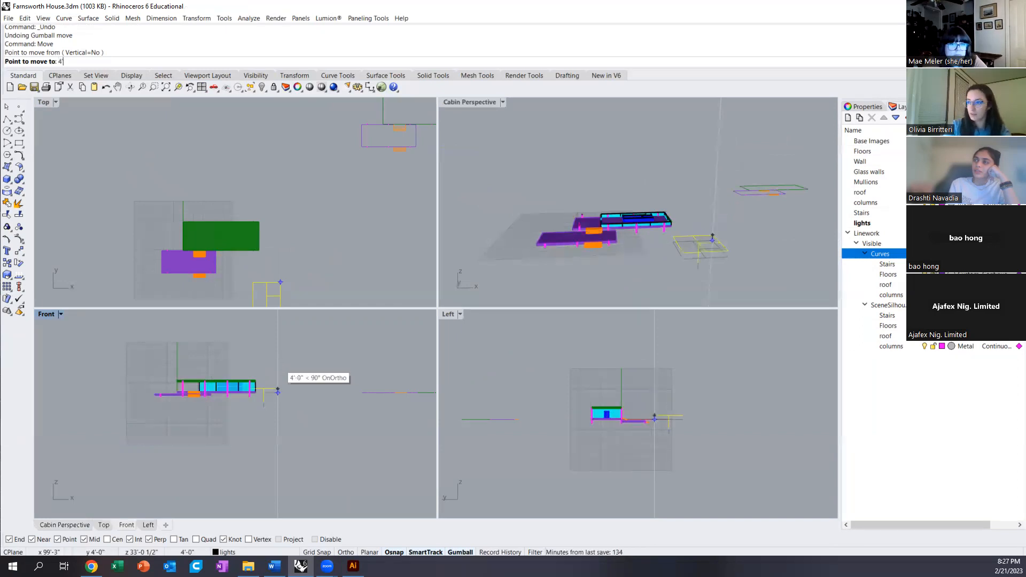
key("Return")
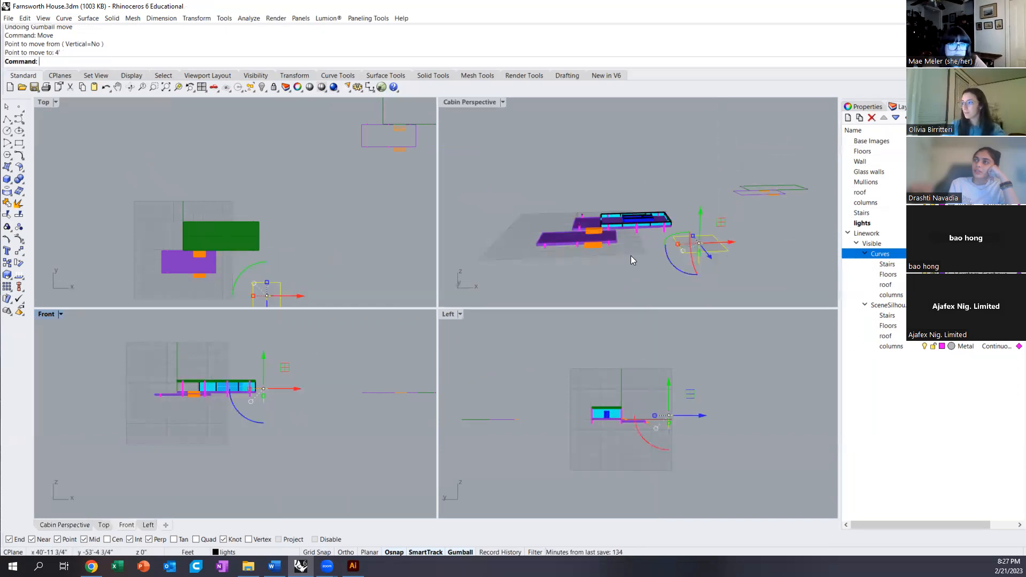
left_click(630, 256)
mouse_move(635, 205)
right_mouse_down()
mouse_move(609, 193)
mouse_move(620, 210)
right_mouse_up()
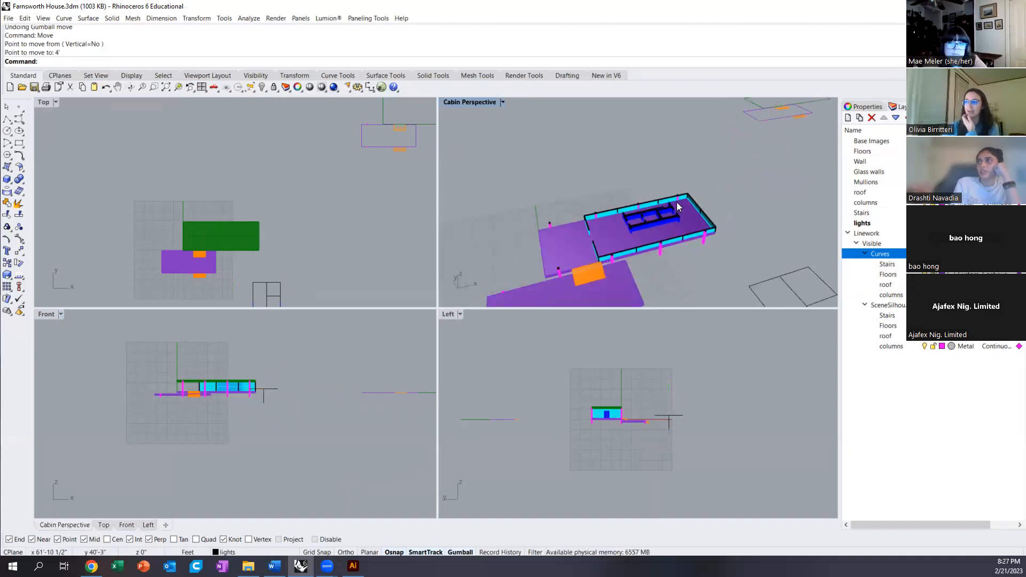
scroll(623, 202, "down", 3)
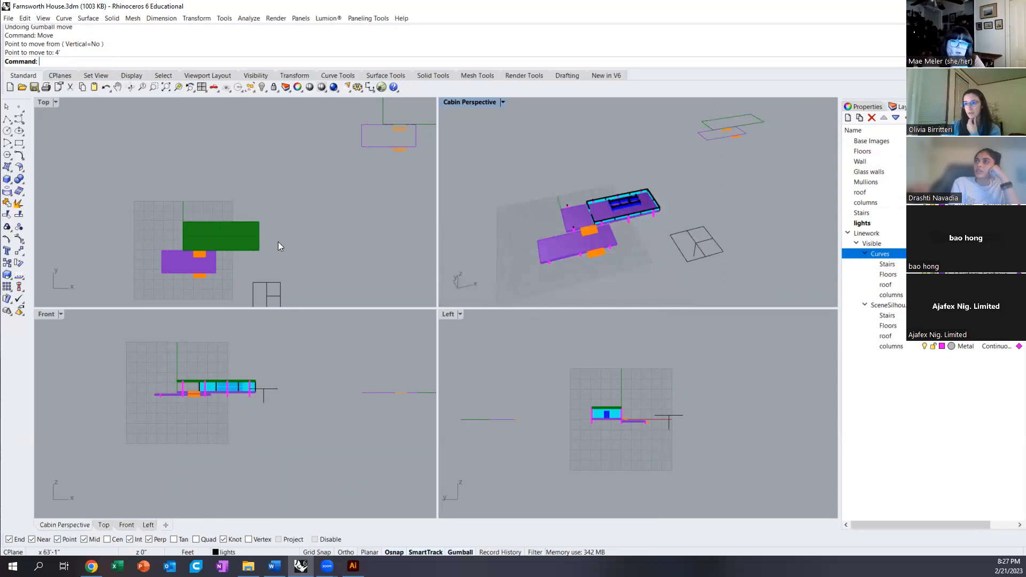
- Select the whole house model in the Top view and clear the selection
right_click_drag(306, 246, 299, 216)
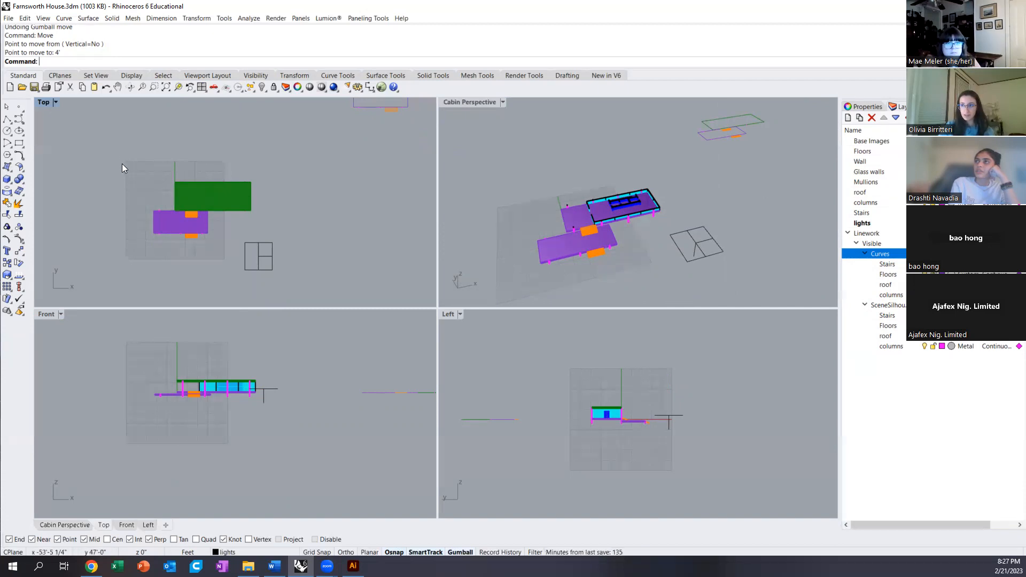
left_click_drag(125, 167, 275, 239)
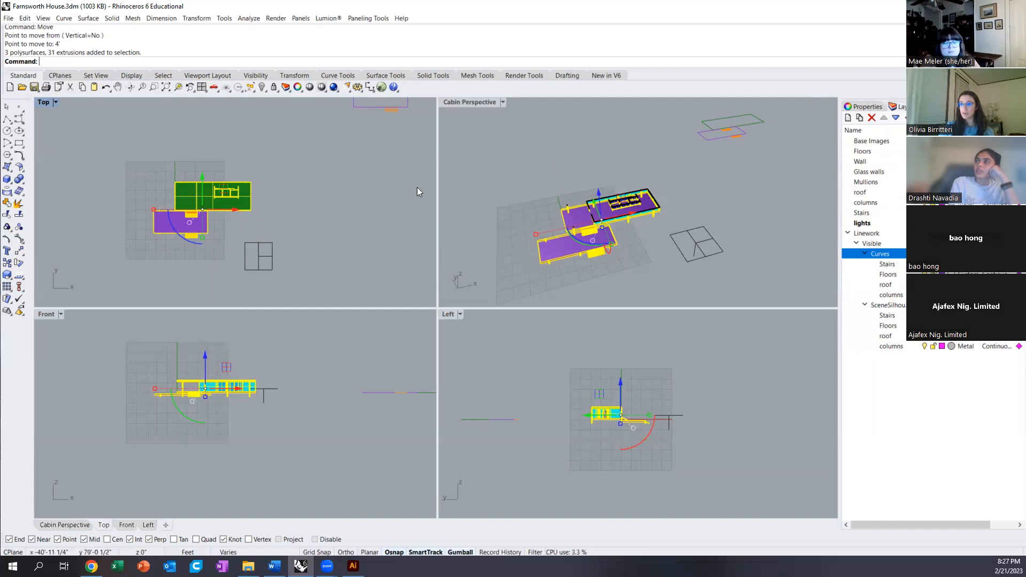
scroll(174, 239, "down", 2)
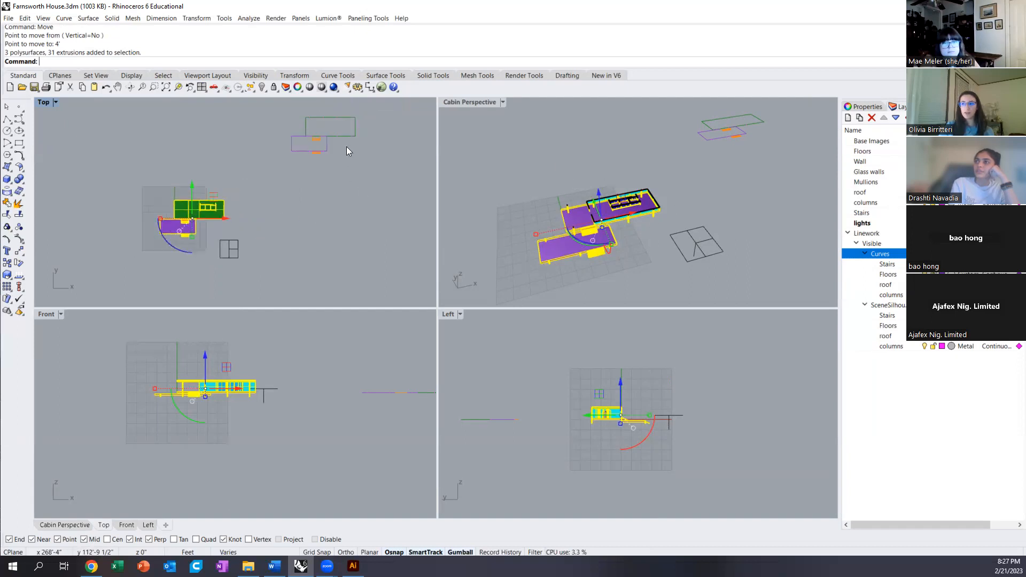
key("Escape")
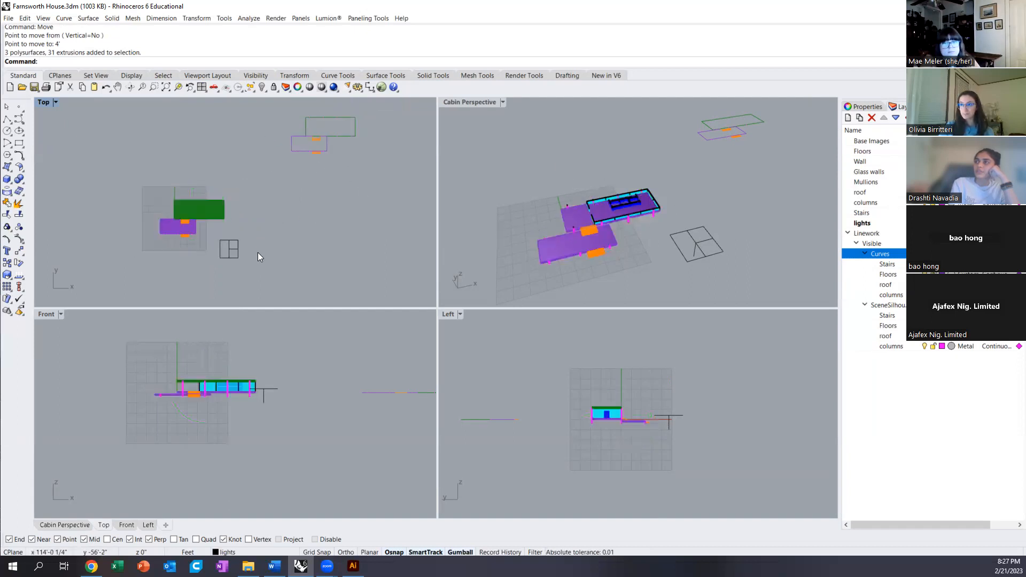
- Set the clipping plane's Views Clipped property to include the Top and Front views in addition to Cabin Perspective
scroll(177, 214, "up", 2)
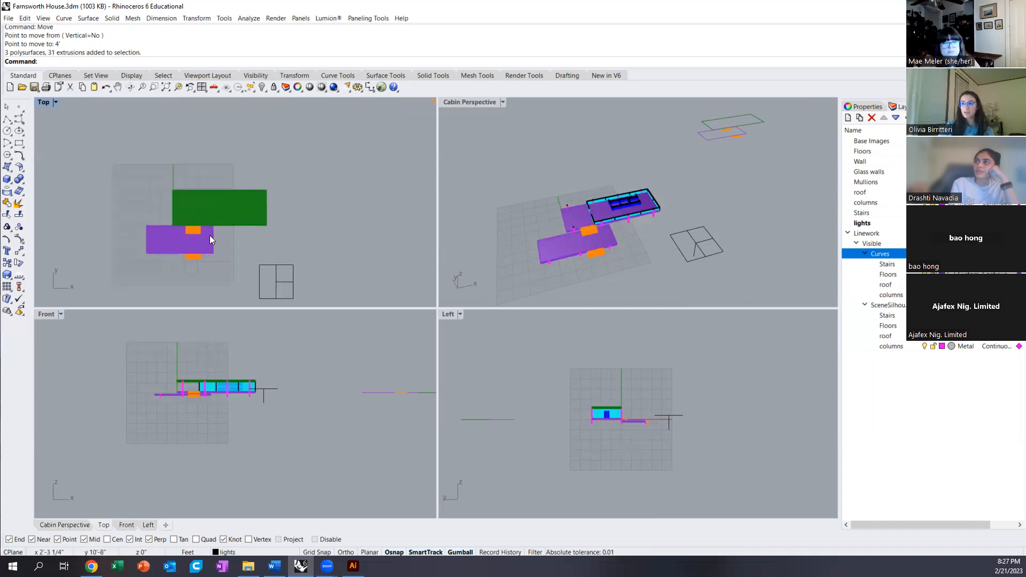
left_click(276, 284)
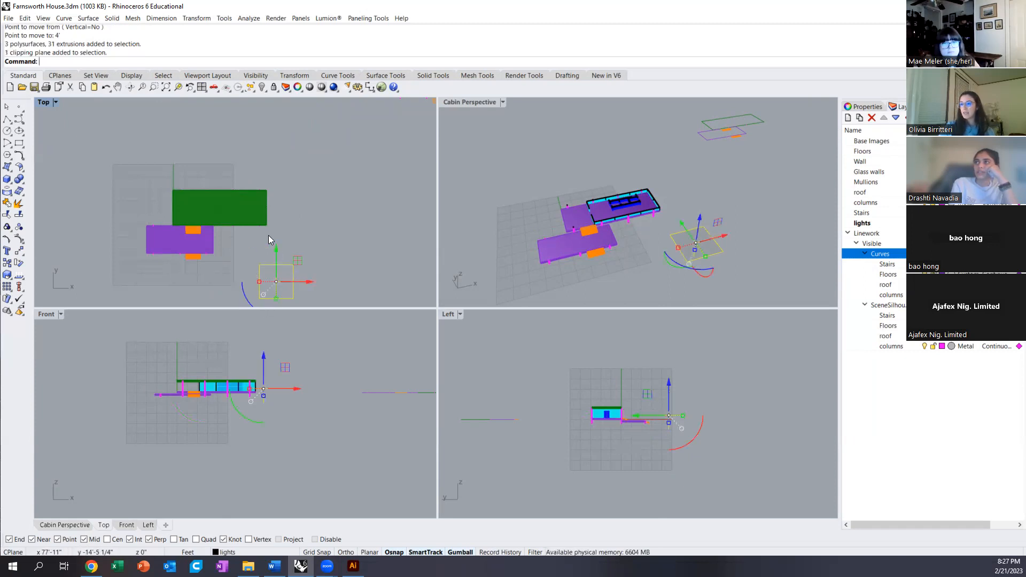
scroll(290, 217, "down", 1)
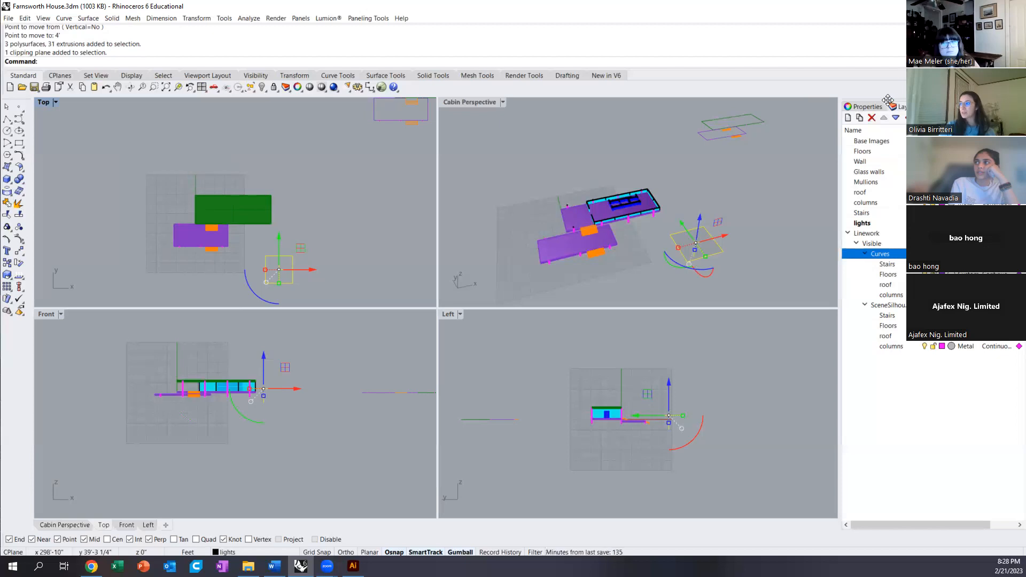
left_click(863, 108)
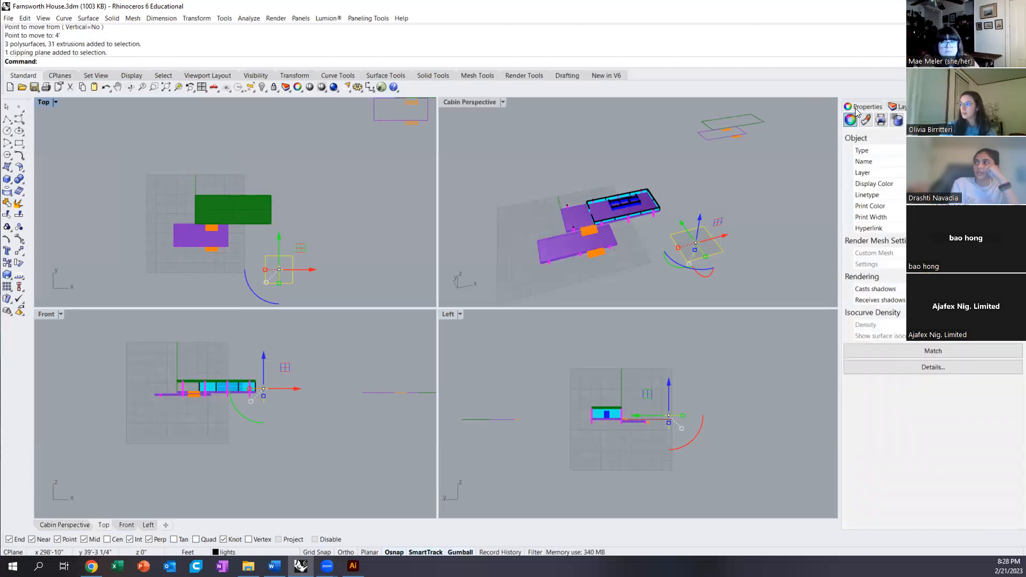
left_click(881, 121)
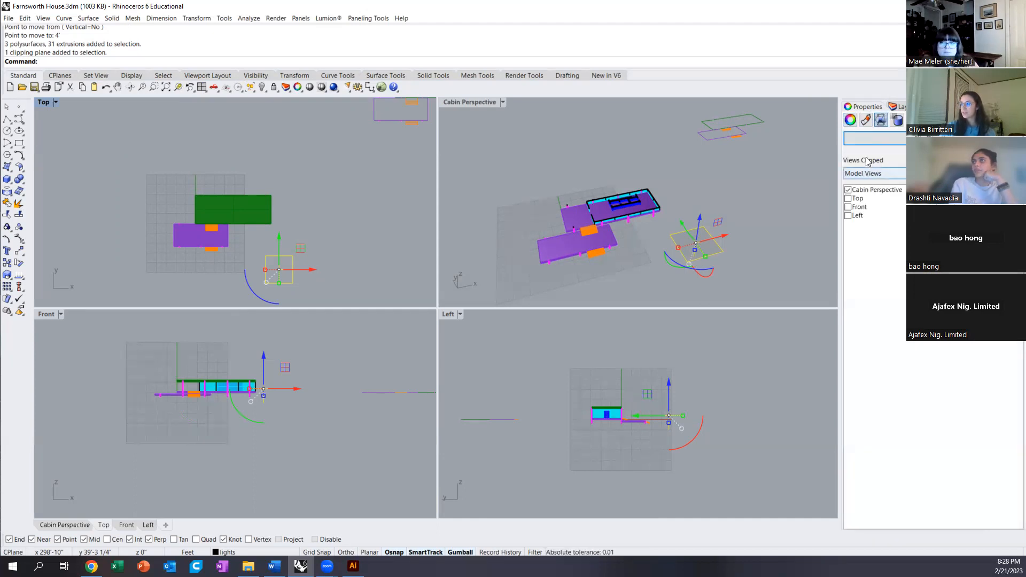
left_click(848, 190)
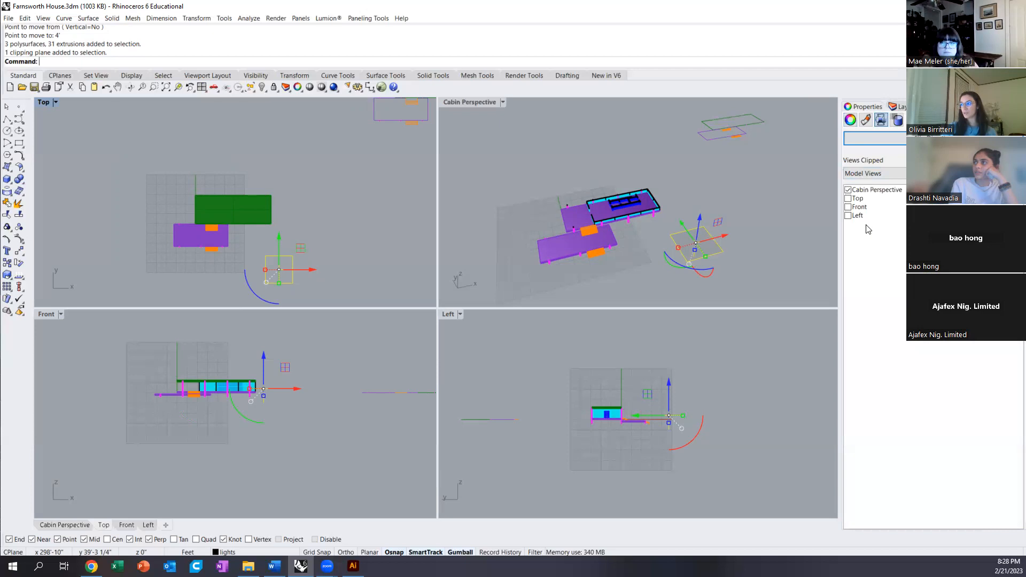
left_click(848, 199)
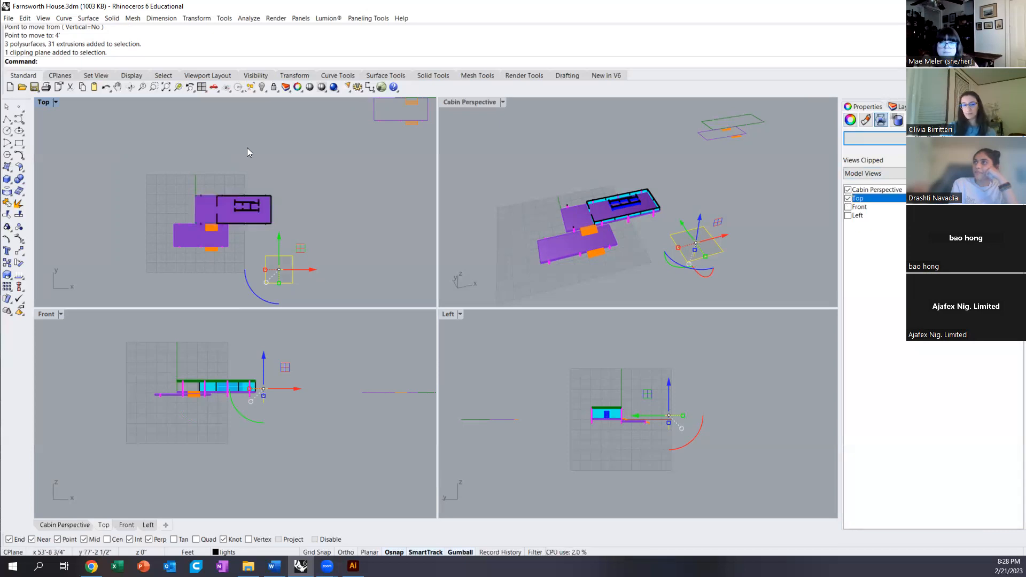
scroll(241, 209, "up", 3)
scroll(262, 210, "down", 2)
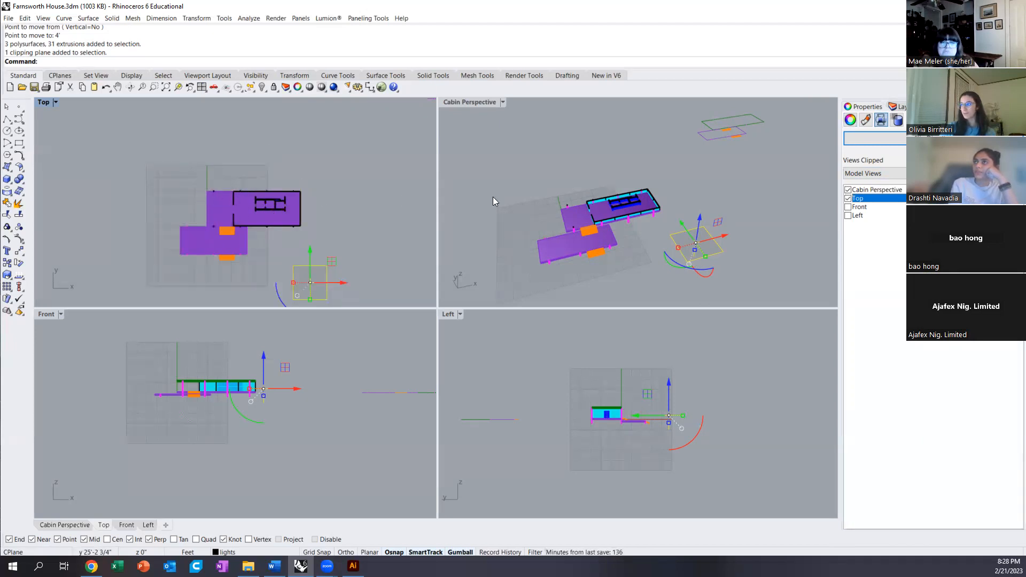
left_click(848, 208)
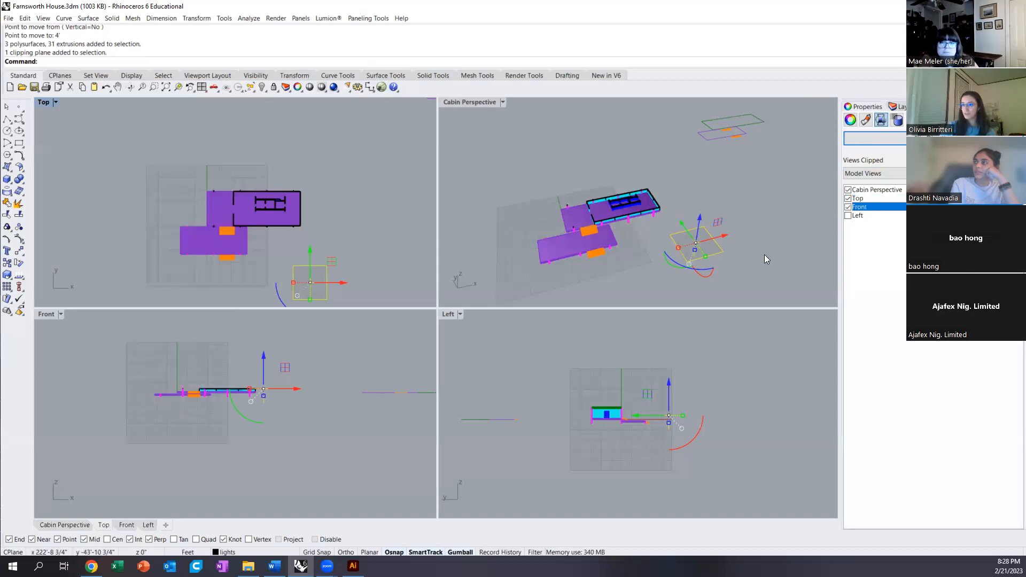
scroll(163, 388, "up", 5)
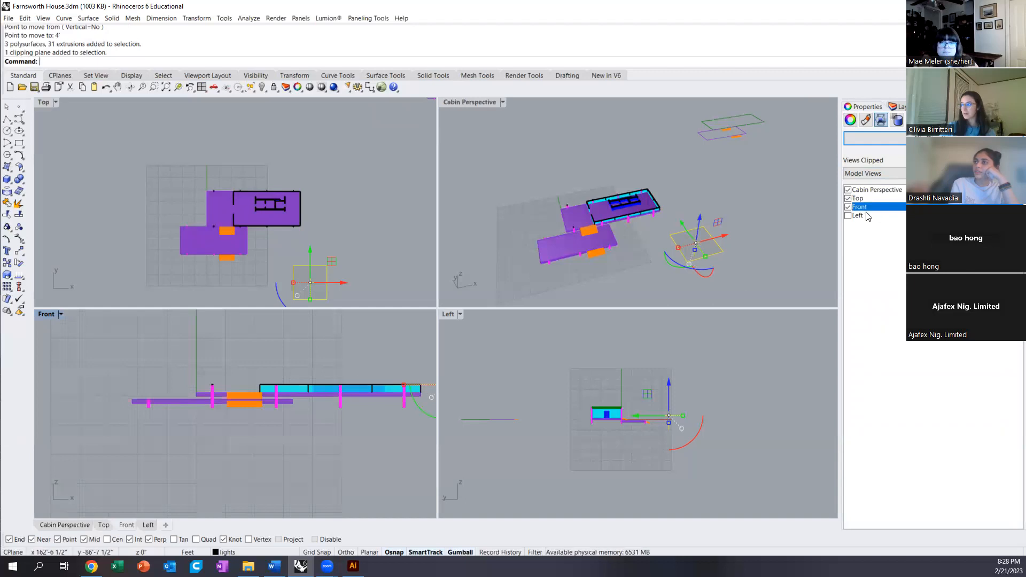
- Limit the clipping plane's Views Clipped to Cabin Perspective and Top, excluding Front and Left
left_click(850, 207)
left_click(850, 208)
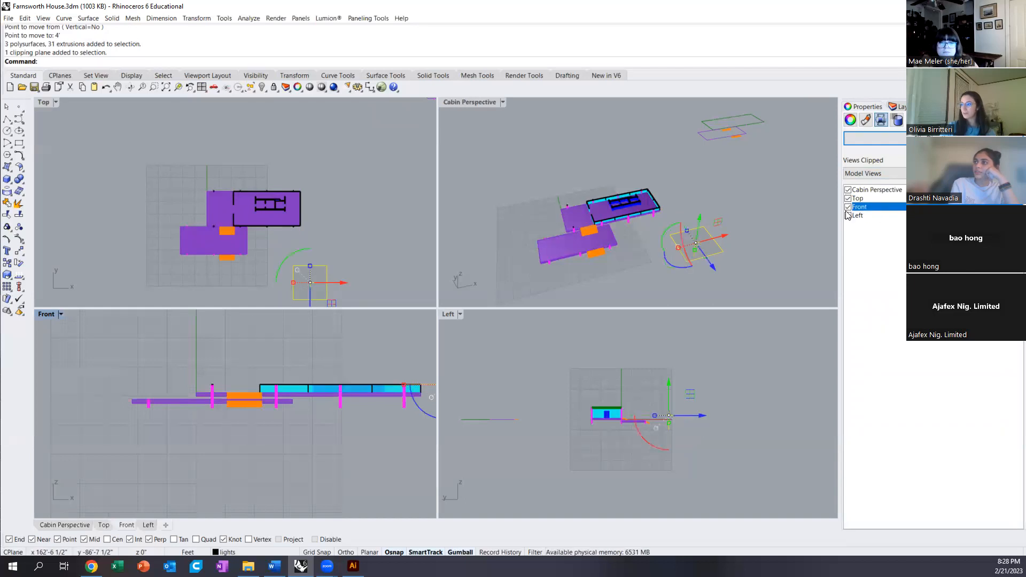
left_click(848, 216)
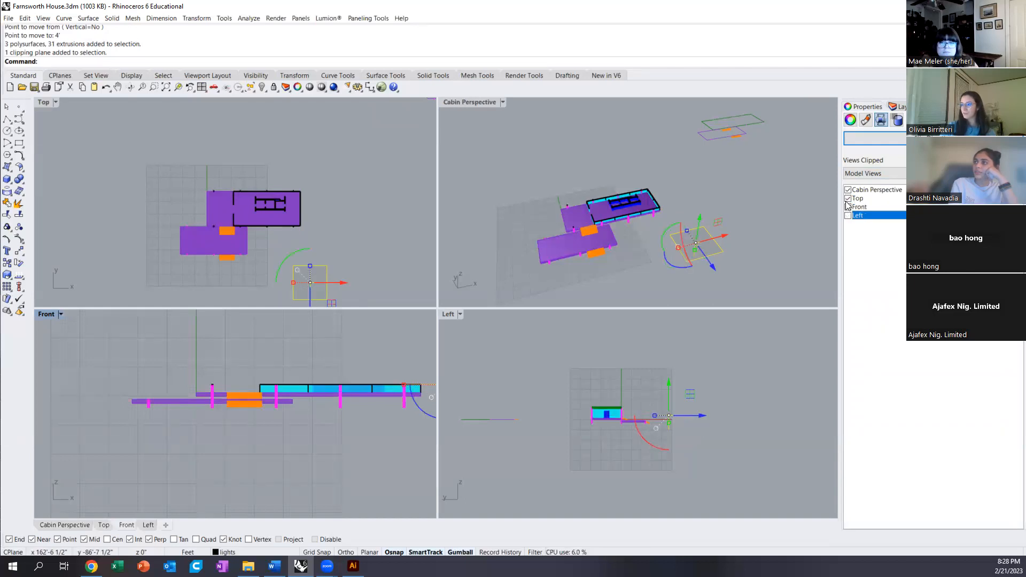
left_click(847, 200)
left_click(847, 207)
left_click(847, 199)
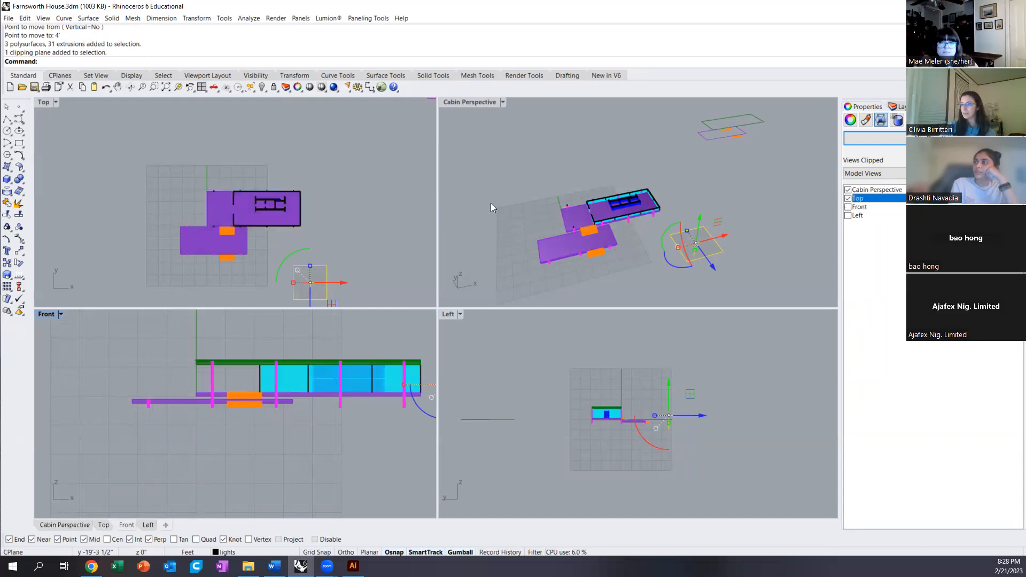
- Move the clipping plane farther from the house in the Top view and select the whole house without the plane
scroll(326, 233, "down", 2)
left_click(297, 254)
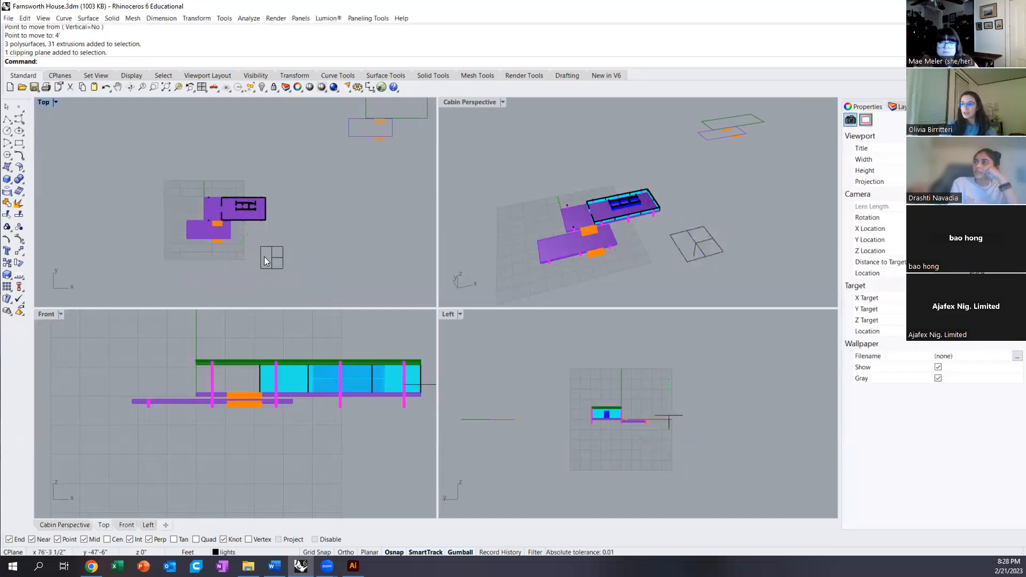
left_click(272, 247)
left_click_drag(271, 228, 272, 261)
left_click(329, 239)
scroll(203, 211, "up", 6)
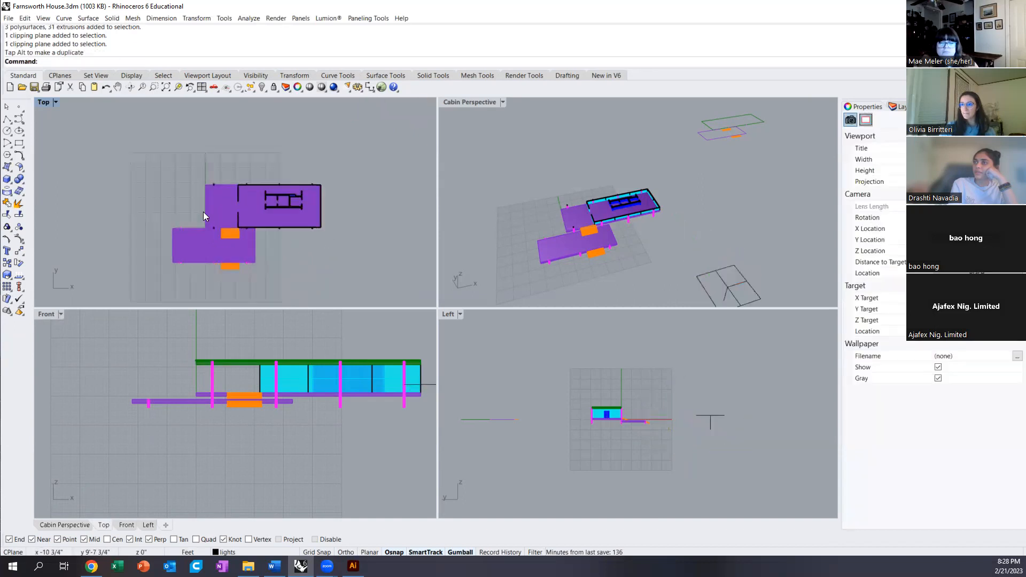
left_click_drag(139, 153, 352, 286)
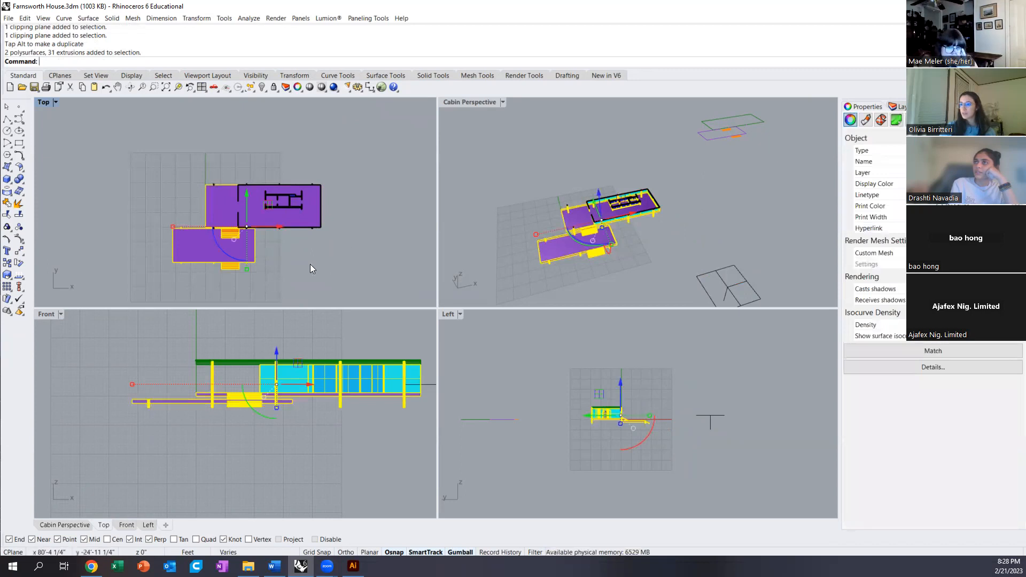
scroll(283, 184, "up", 4)
scroll(156, 194, "down", 7)
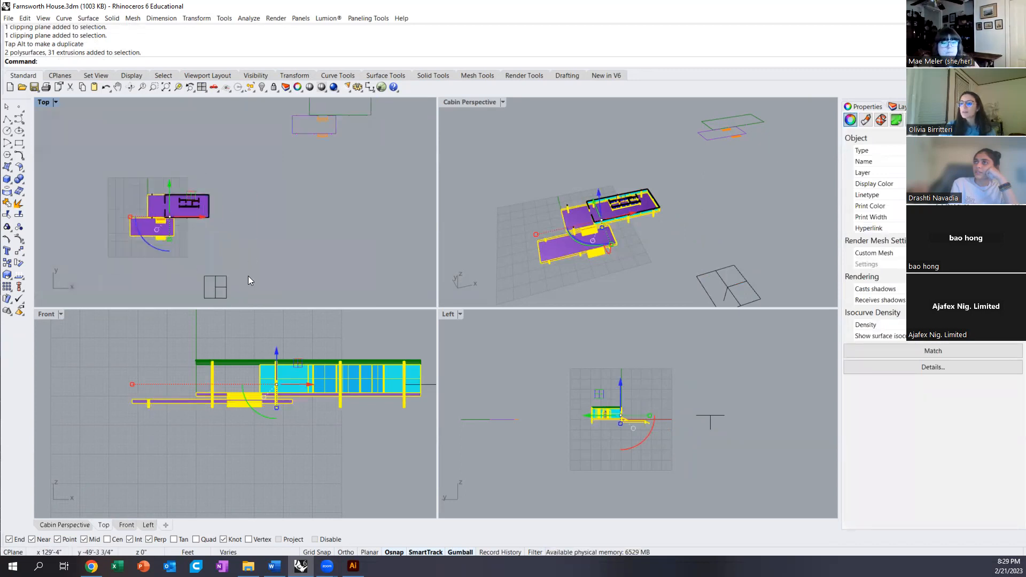
- Select the clipping plane and create a new layer named "Clipping plane" directly below the lights layer
left_click(215, 287)
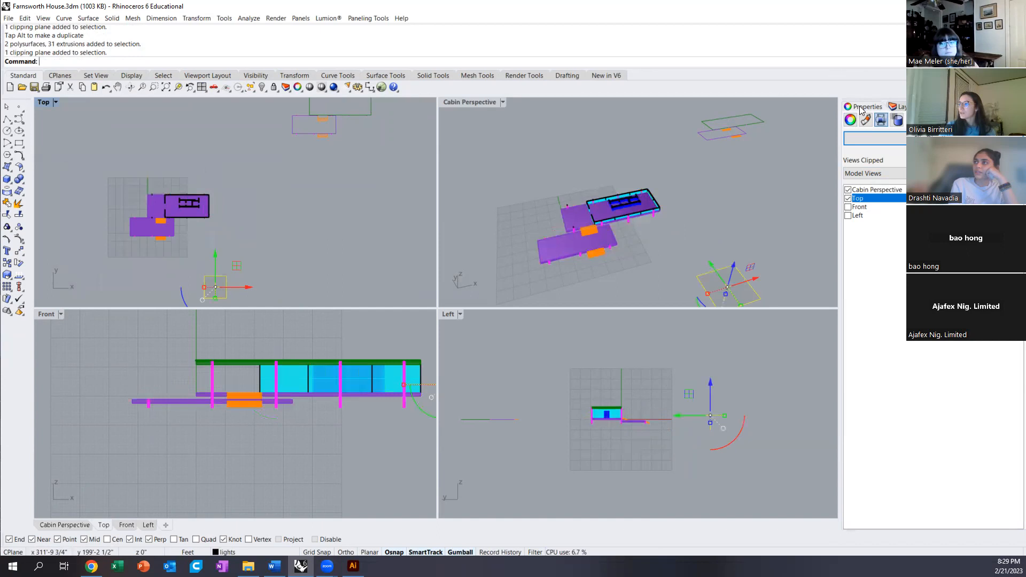
left_click(895, 106)
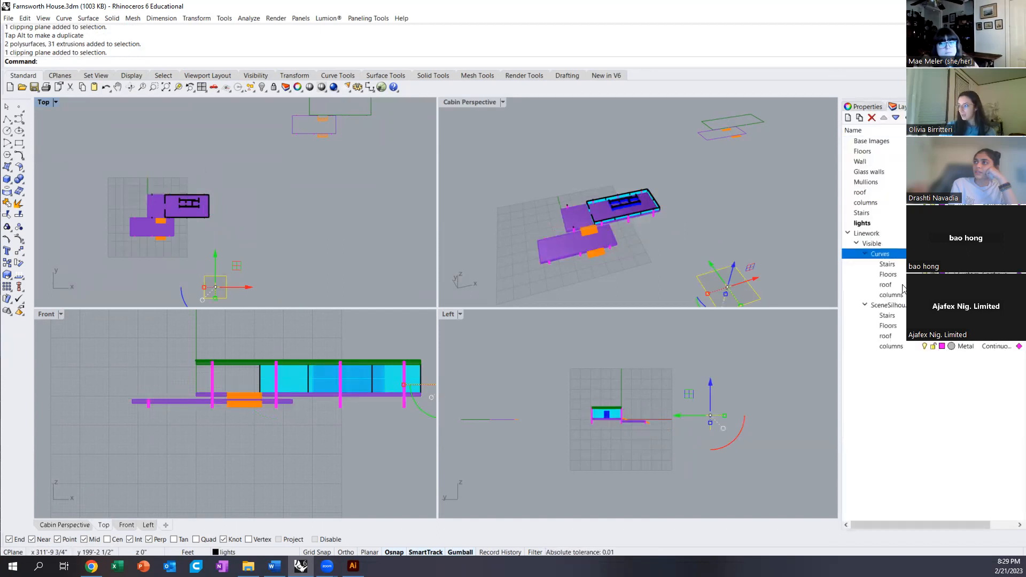
left_click(879, 224)
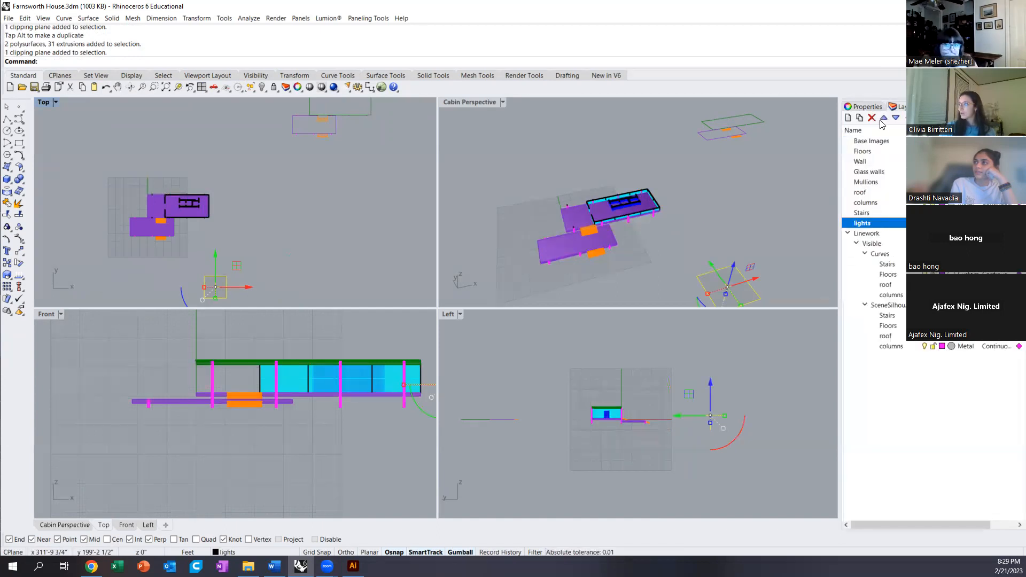
left_click(847, 118)
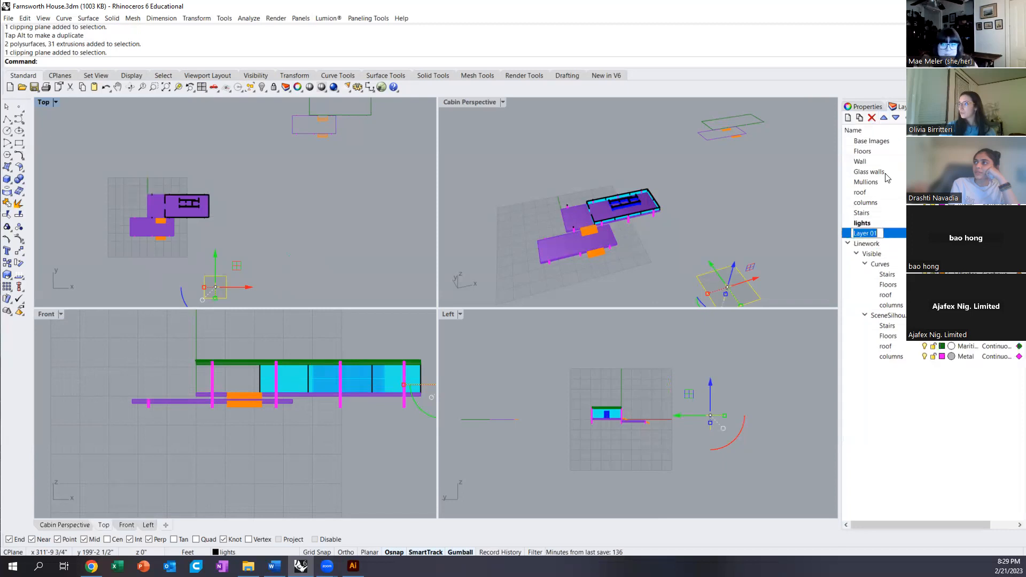
type("Clipping plane")
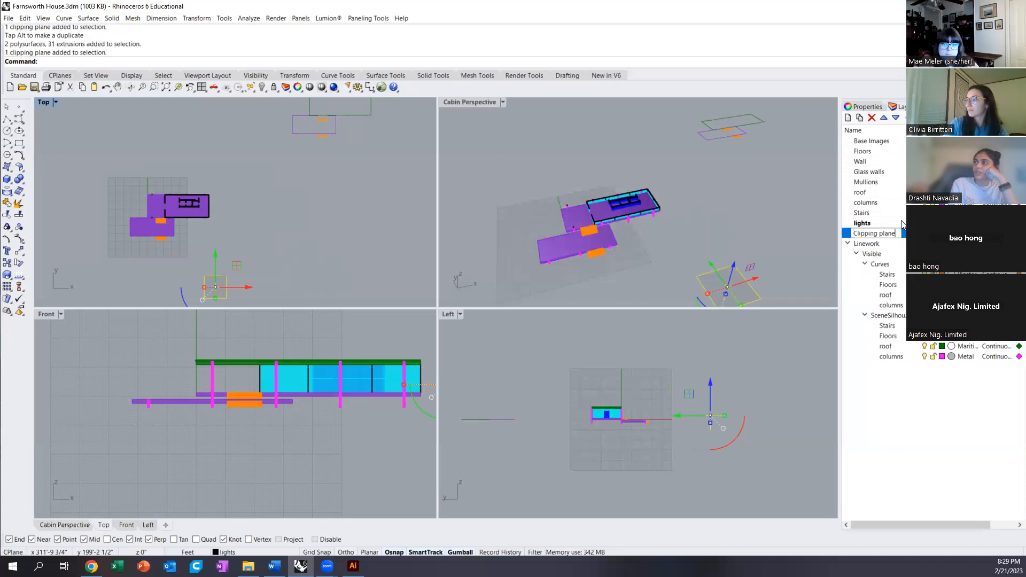
key("Return")
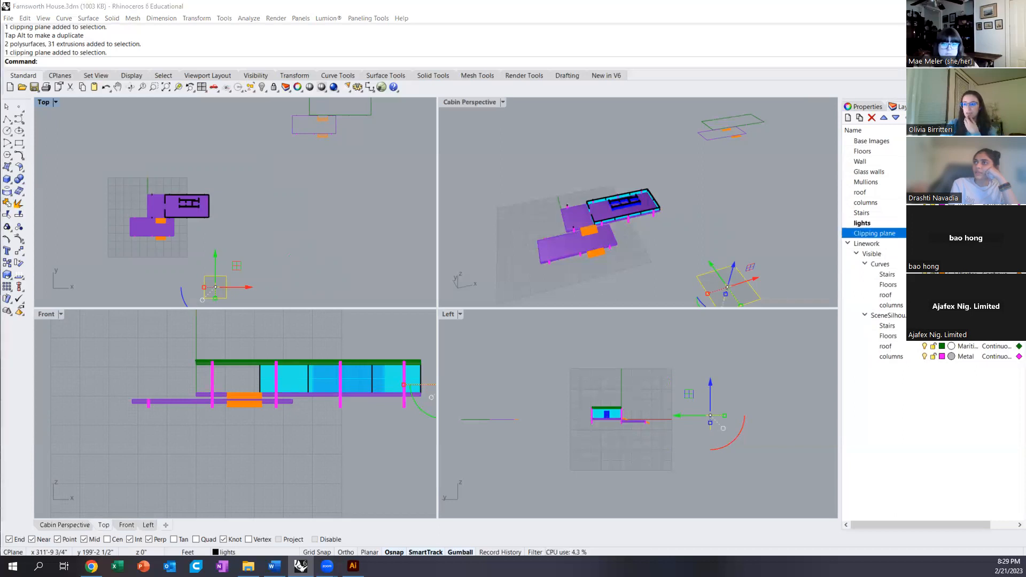
- Set the Clipping plane layer's color to Green and assign the selected clipping plane to that layer
left_click(941, 233)
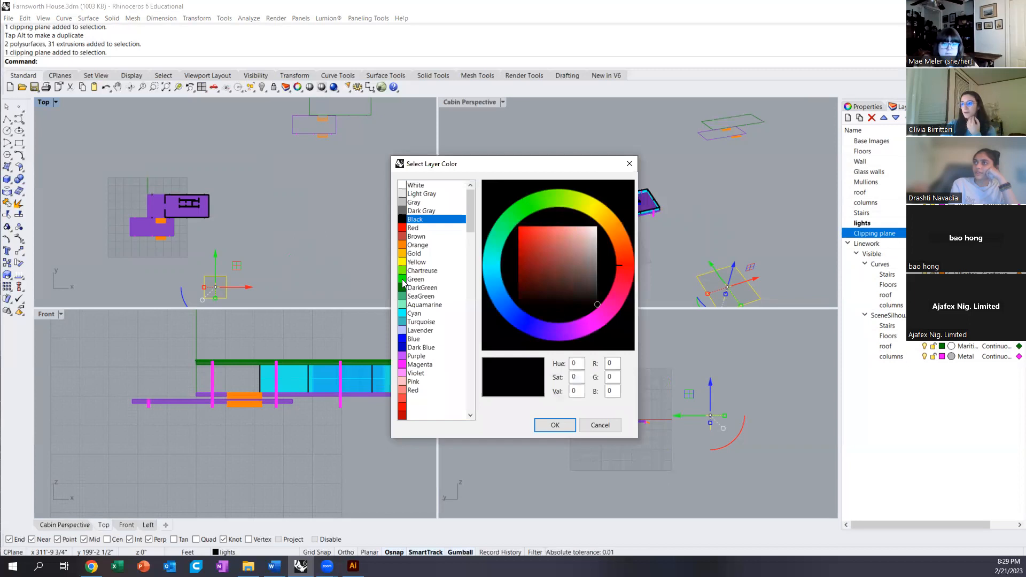
left_click(414, 279)
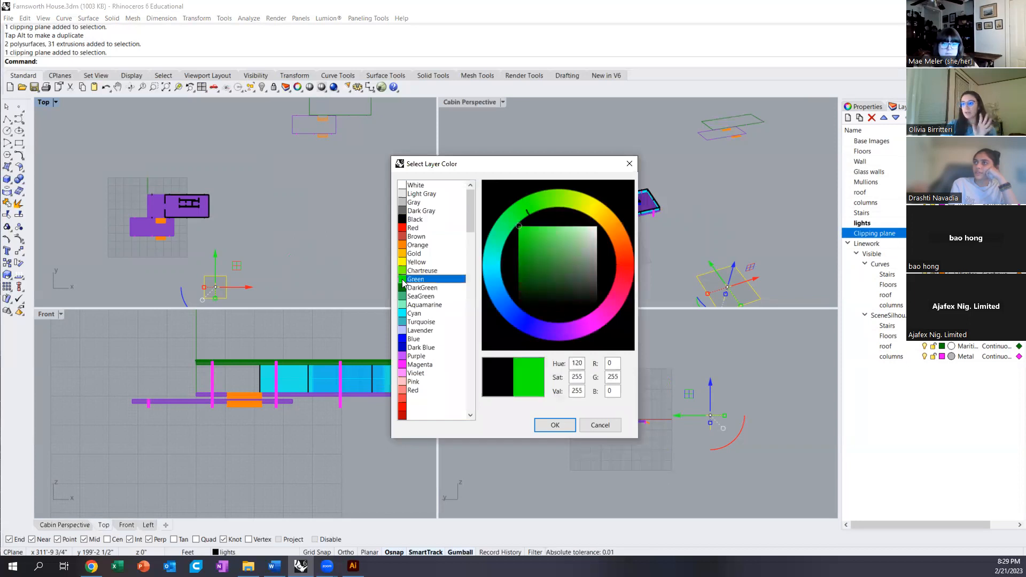
left_click(538, 430)
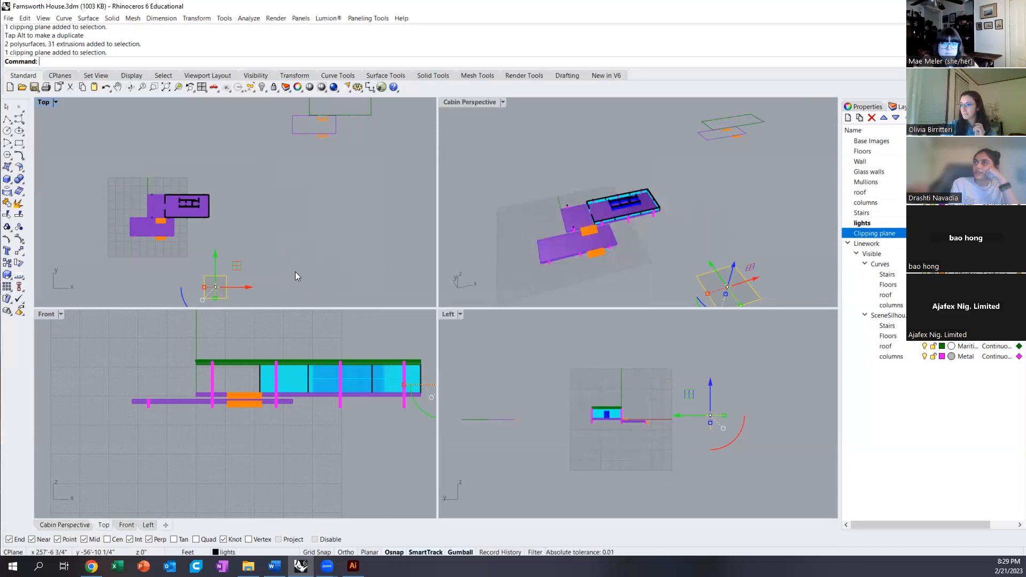
right_click(890, 237)
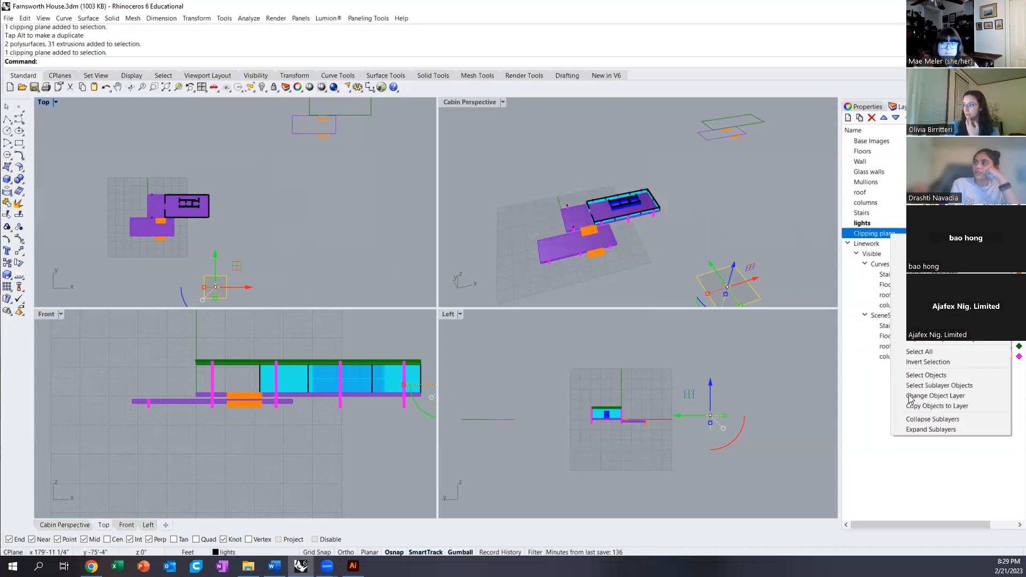
left_click(926, 400)
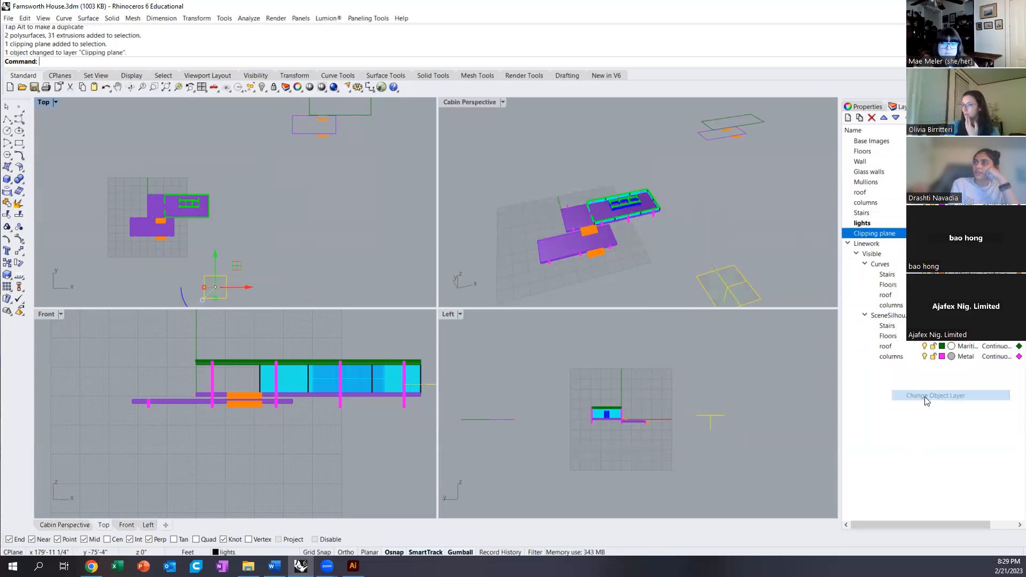
- Examine the cut edges of the walls, mullions and columns in the Top view and clear the selection
scroll(150, 205, "up", 5)
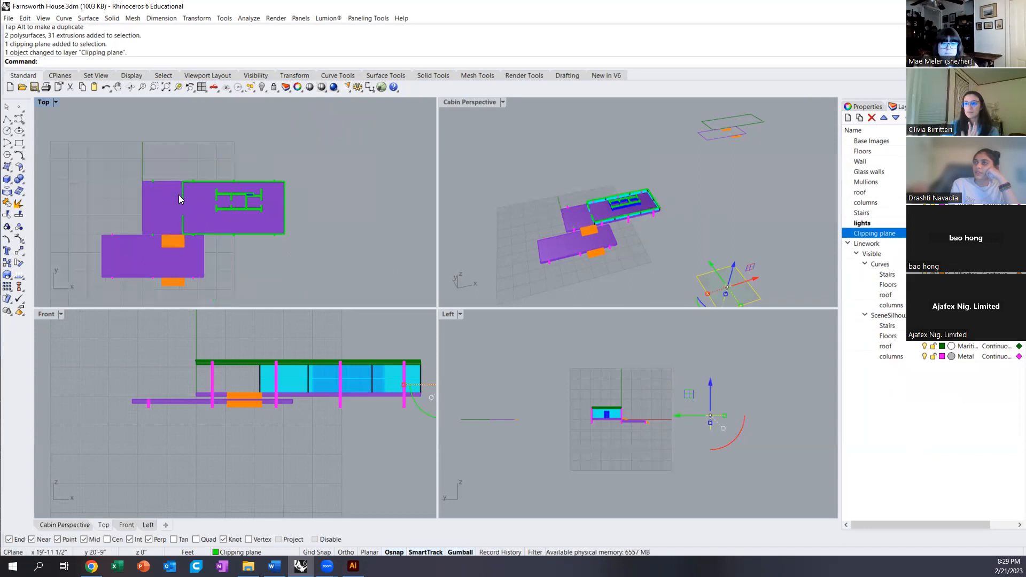
scroll(181, 210, "up", 3)
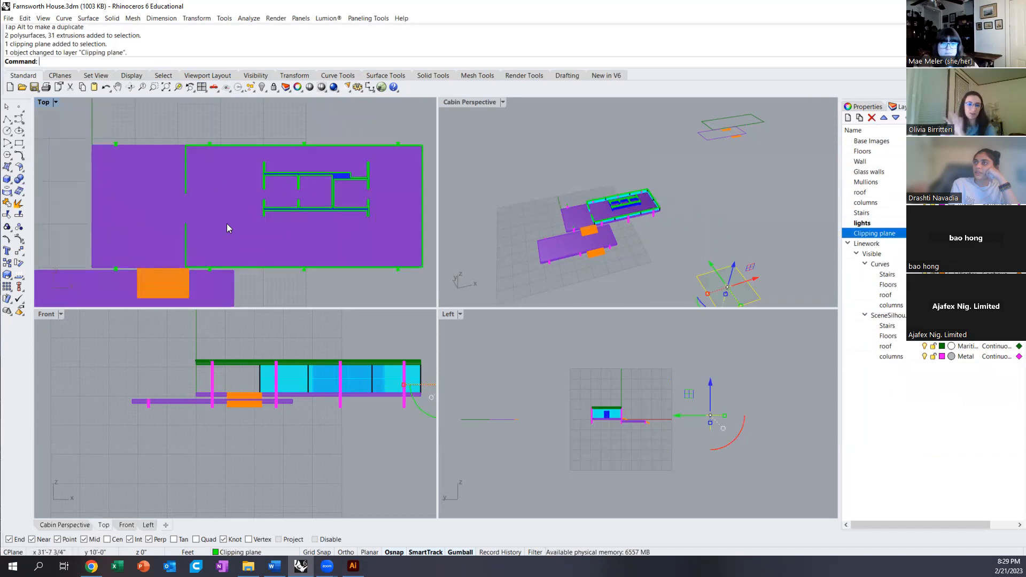
scroll(227, 180, "up", 3)
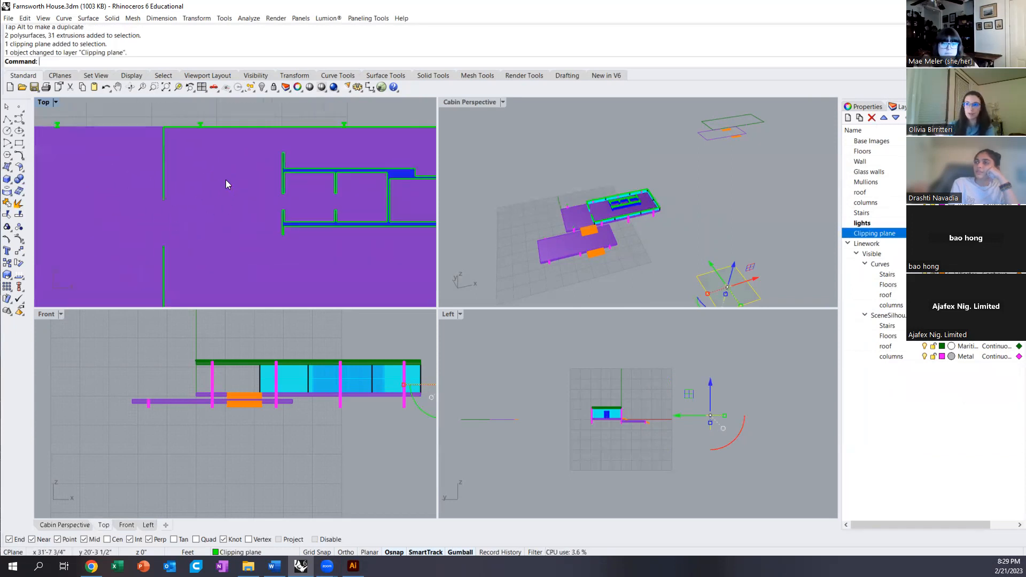
scroll(174, 180, "down", 3)
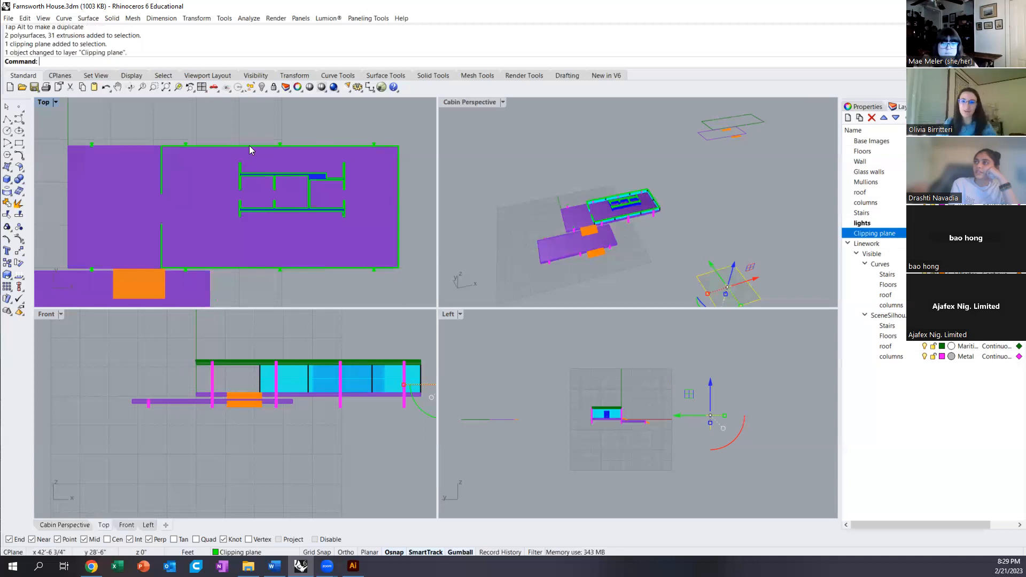
scroll(233, 171, "down", 5)
left_click(210, 218)
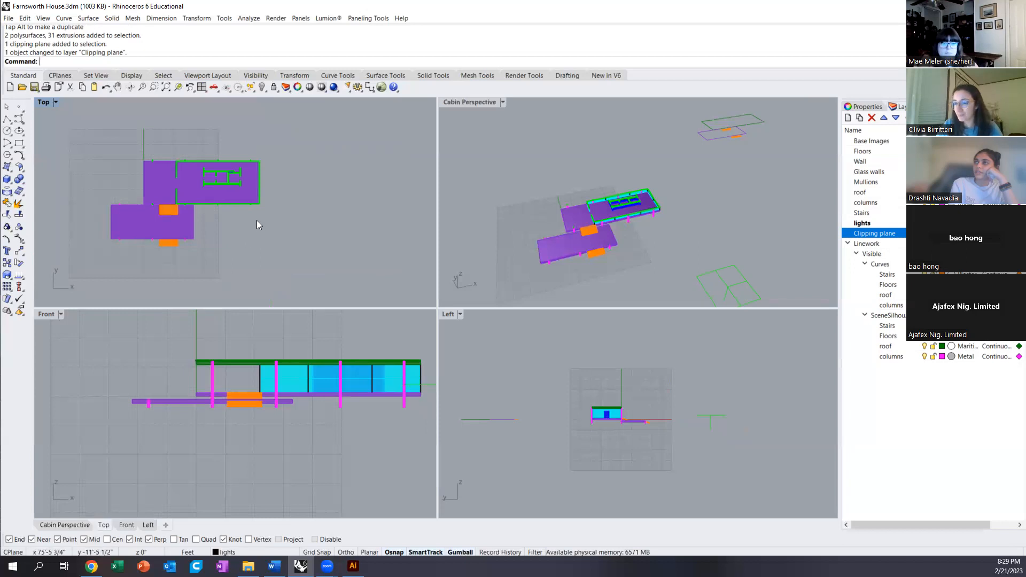
- Select the whole house, generate its Make2D linework from the Cabin Perspective view with clipping plane intersections, and undo the drawing
scroll(226, 257, "down", 2)
left_click_drag(144, 271, 272, 167)
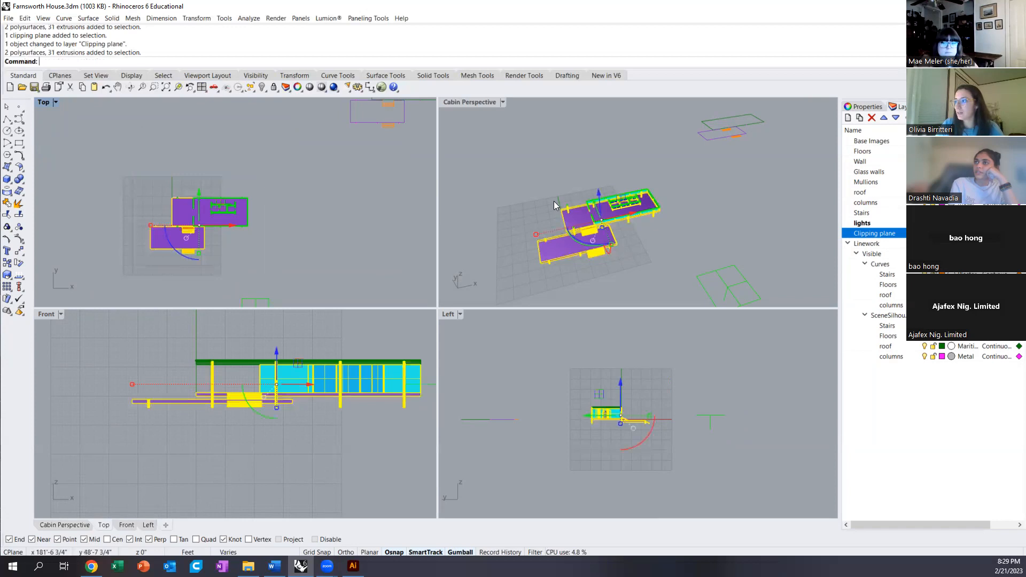
scroll(636, 211, "up", 3)
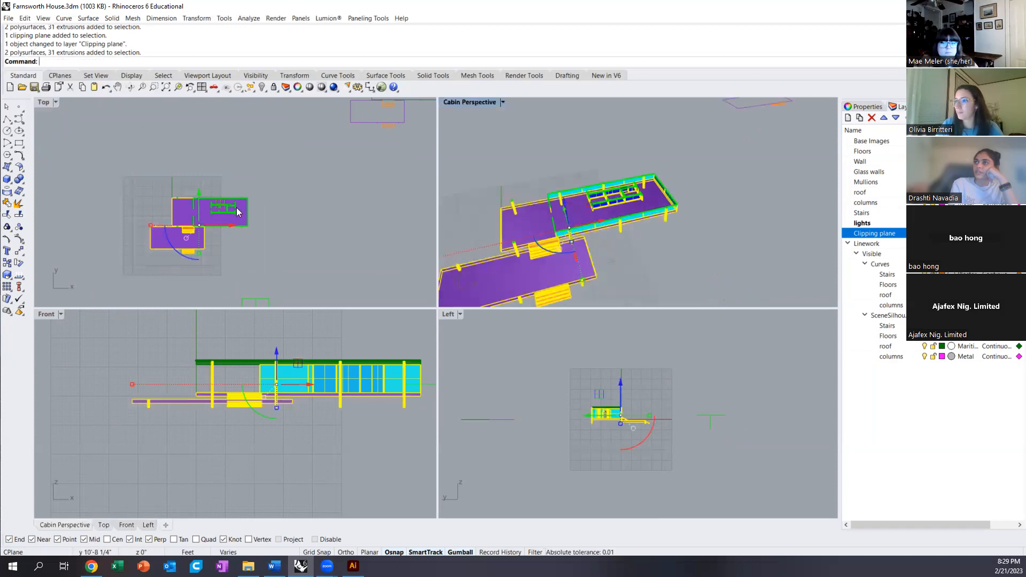
scroll(573, 215, "up", 5)
scroll(601, 206, "up", 5)
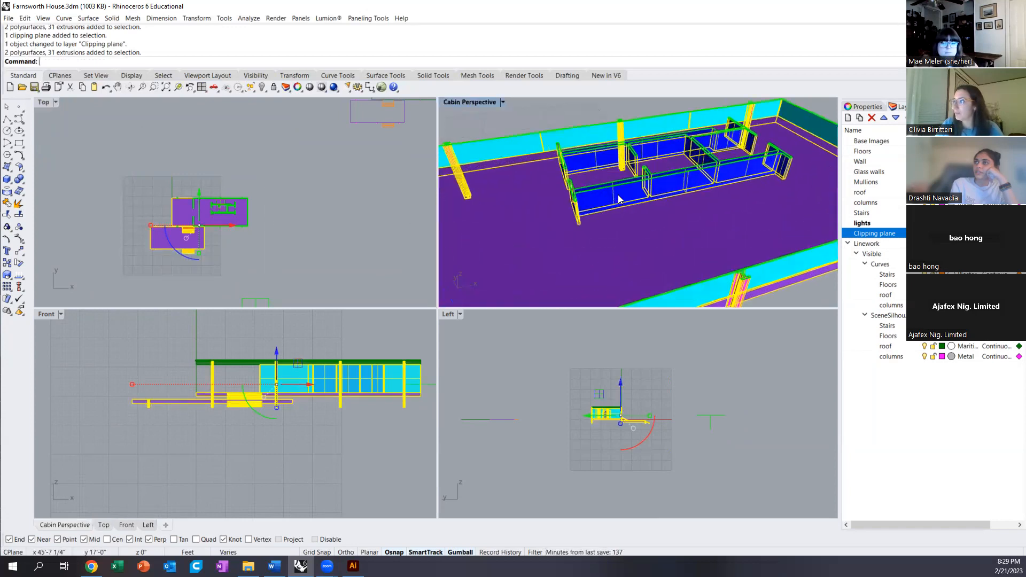
scroll(608, 205, "down", 5)
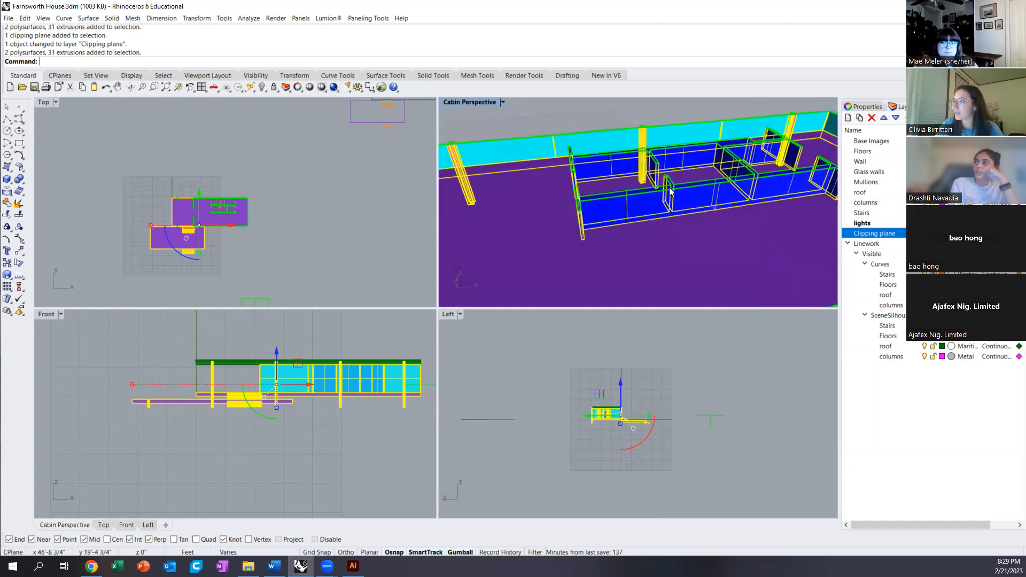
scroll(632, 185, "down", 8)
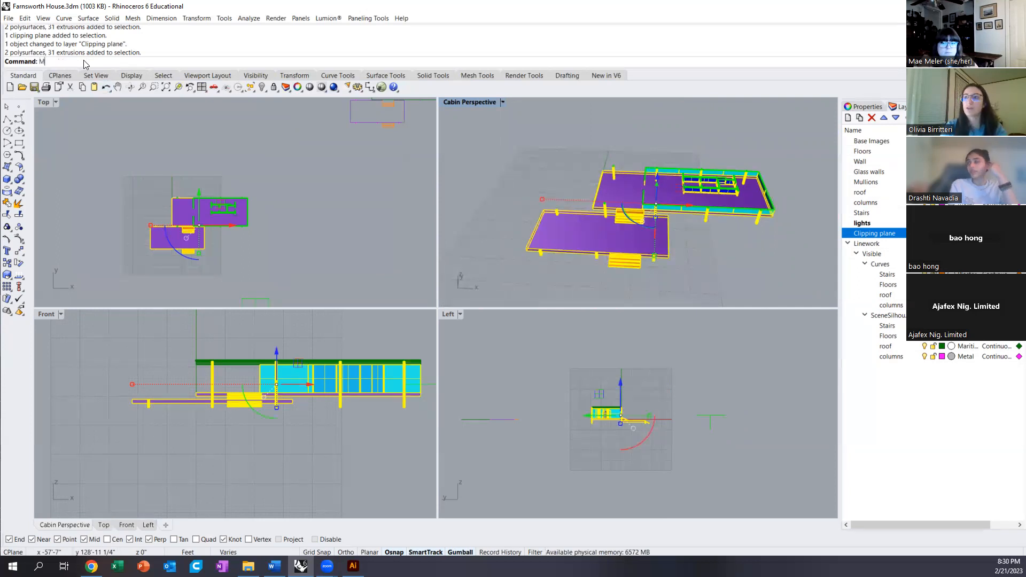
type("Make2D")
key("Return")
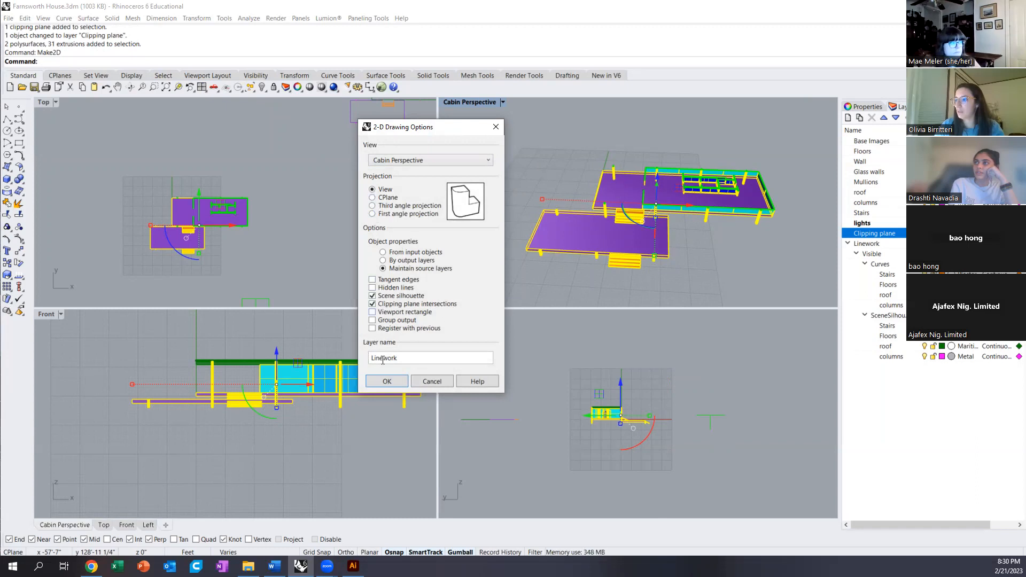
left_click(385, 382)
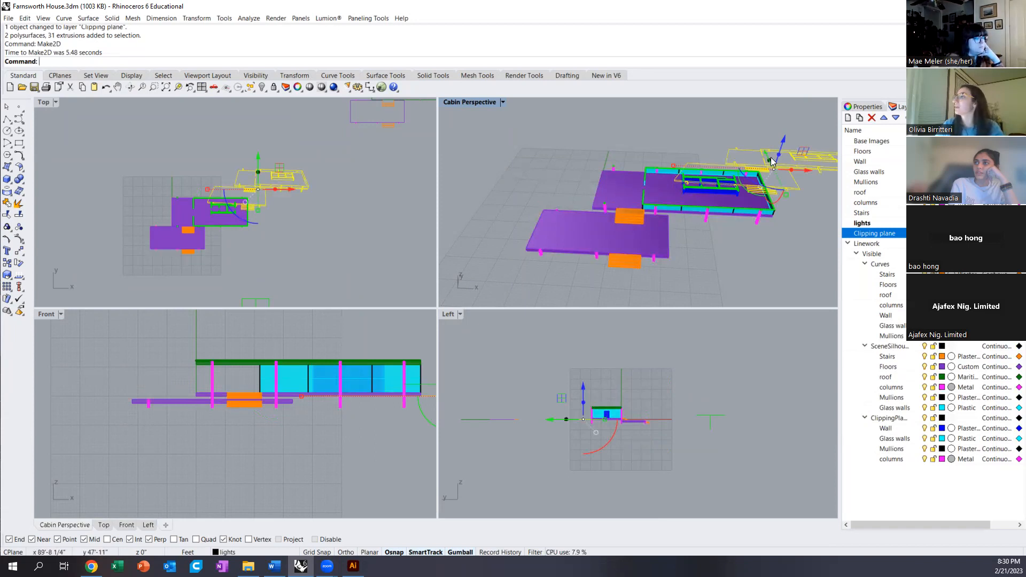
key("ctrl+z")
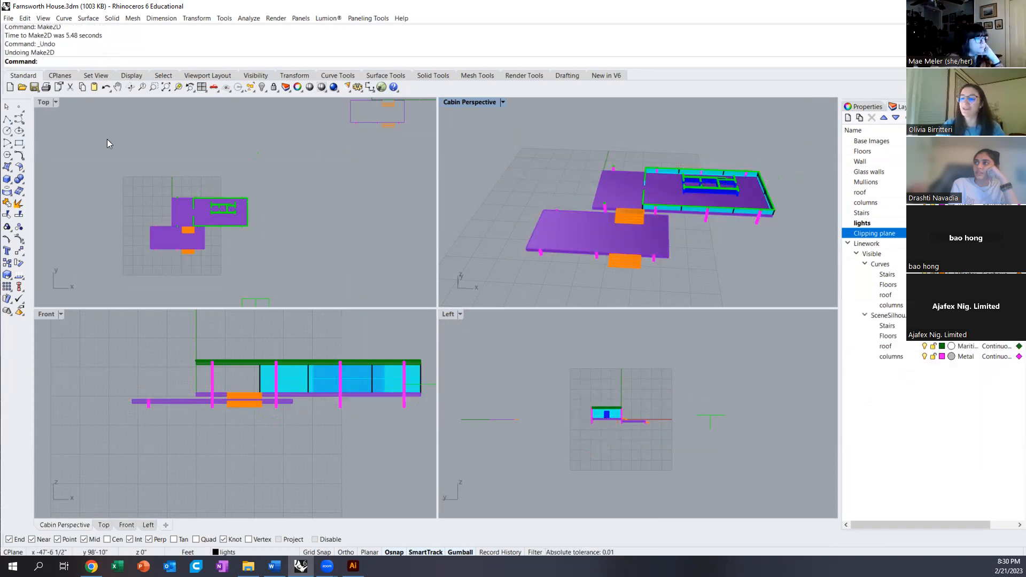
- Select the whole house and generate its Make2D linework from the Top view on the Linework layer, maintaining source layers and including clipping plane intersections
left_click(112, 151)
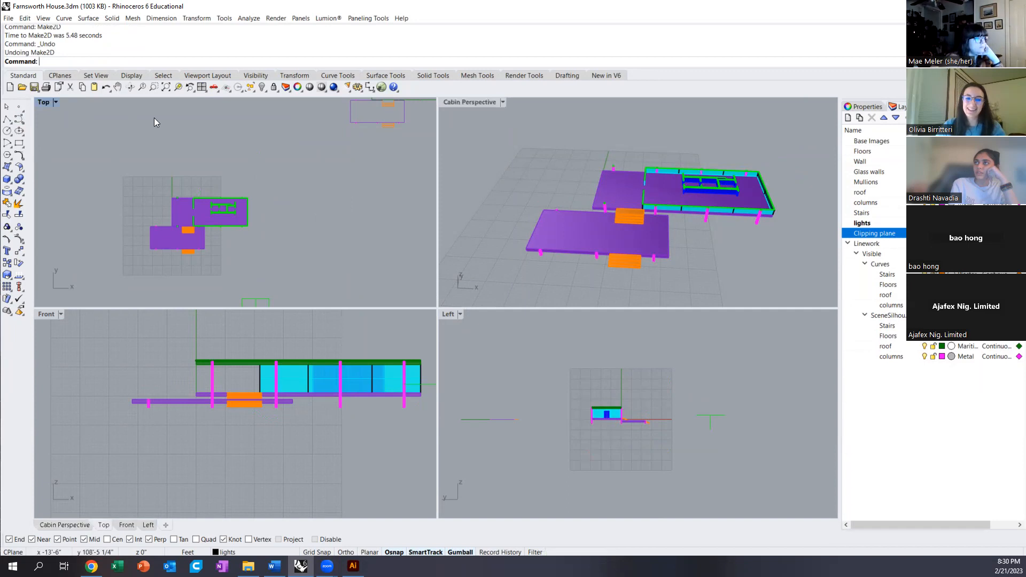
left_click_drag(123, 271, 279, 174)
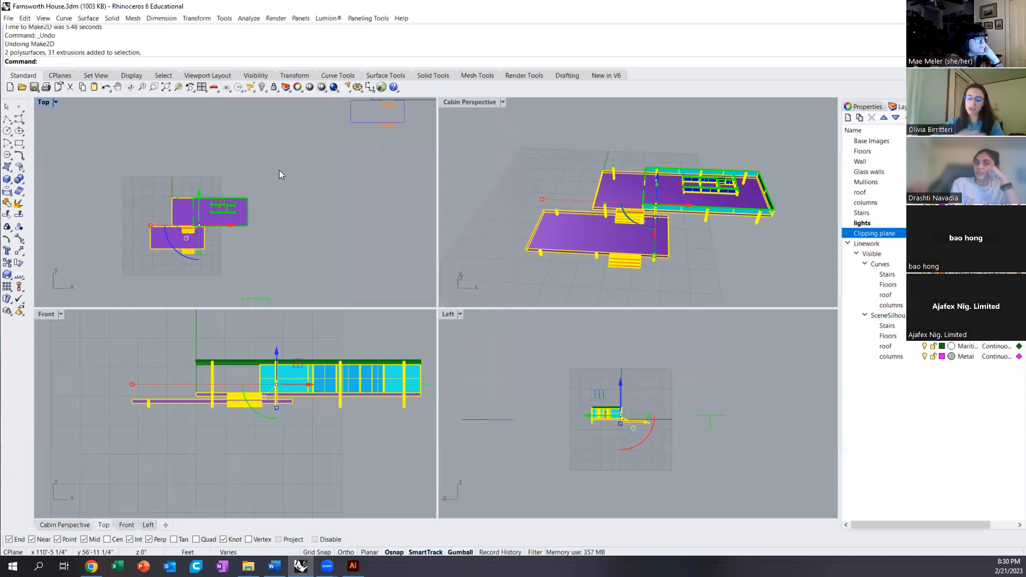
type("Make2D")
key("Return")
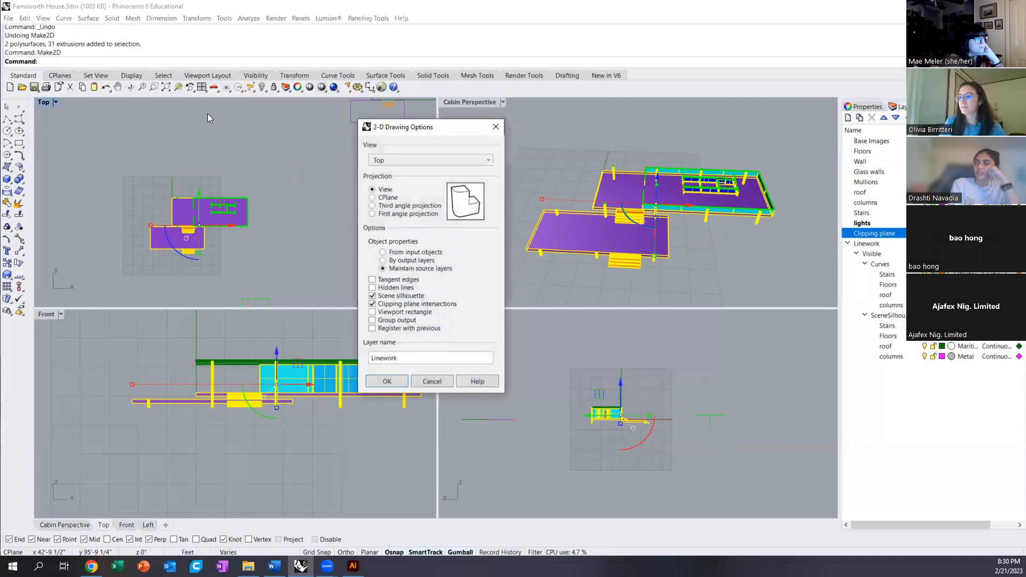
left_click(393, 380)
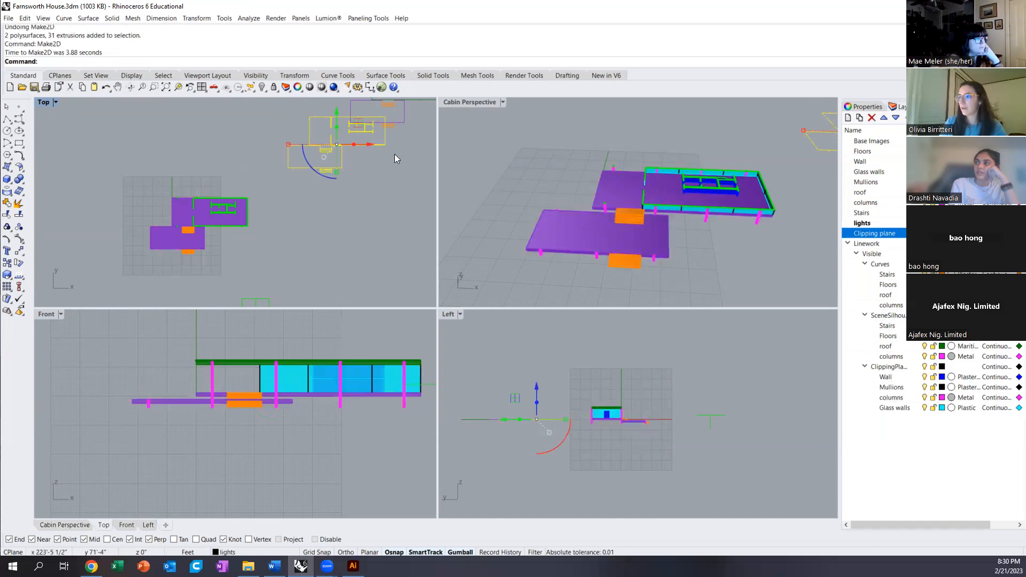
- Move the new plan linework below the roof plan drawing in the Top view, aligning their right edges
scroll(392, 143, "up", 8)
right_click_drag(392, 147, 277, 250)
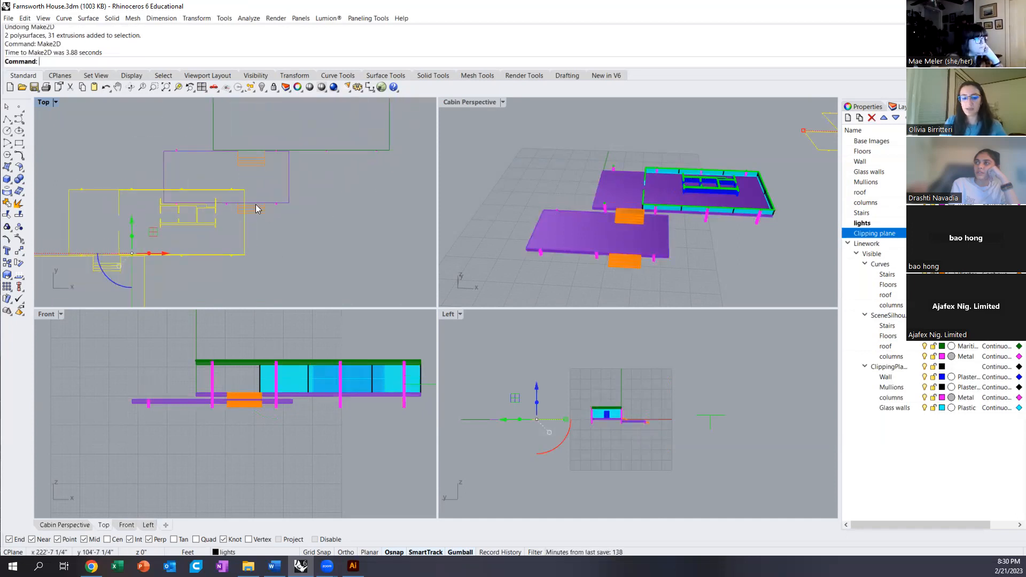
type("M")
key("Return")
left_click(244, 189)
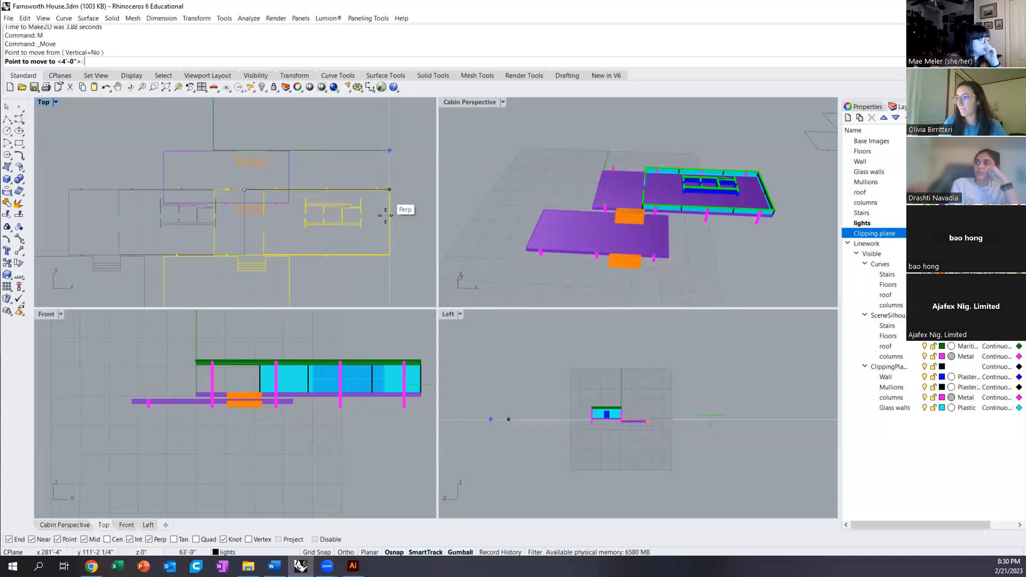
left_click(387, 258)
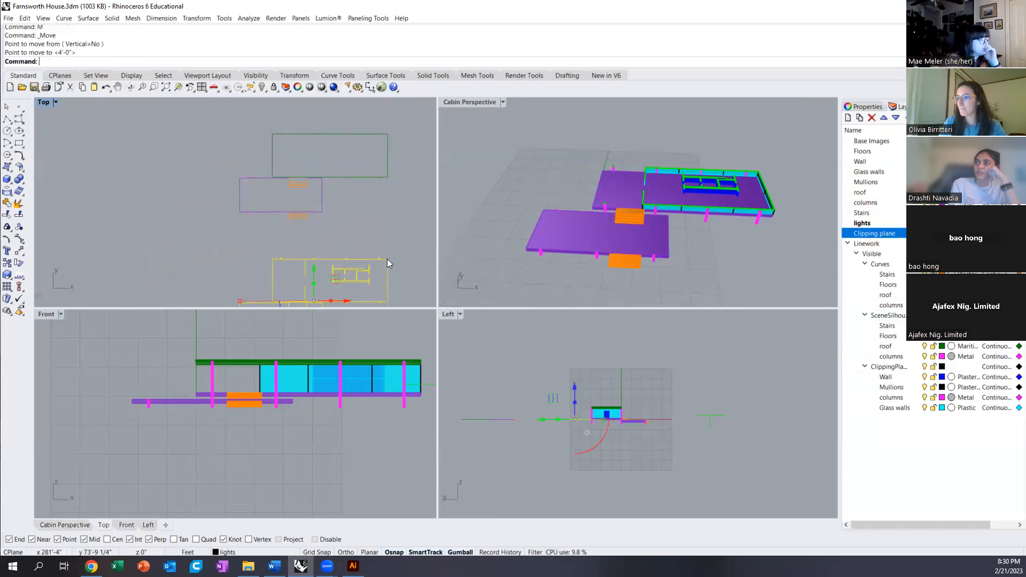
scroll(222, 202, "down", 2)
scroll(269, 263, "up", 3)
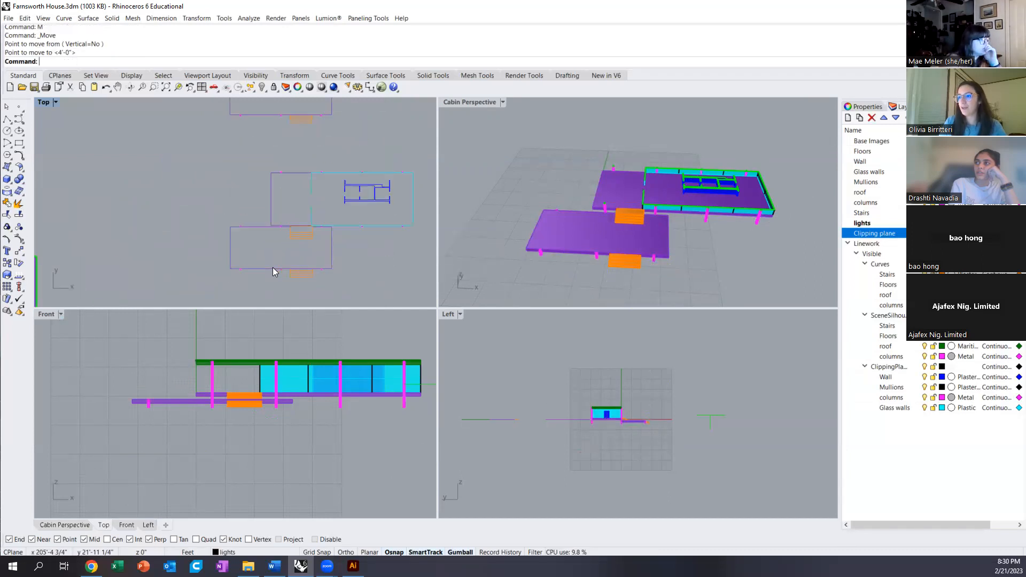
scroll(322, 190, "down", 4)
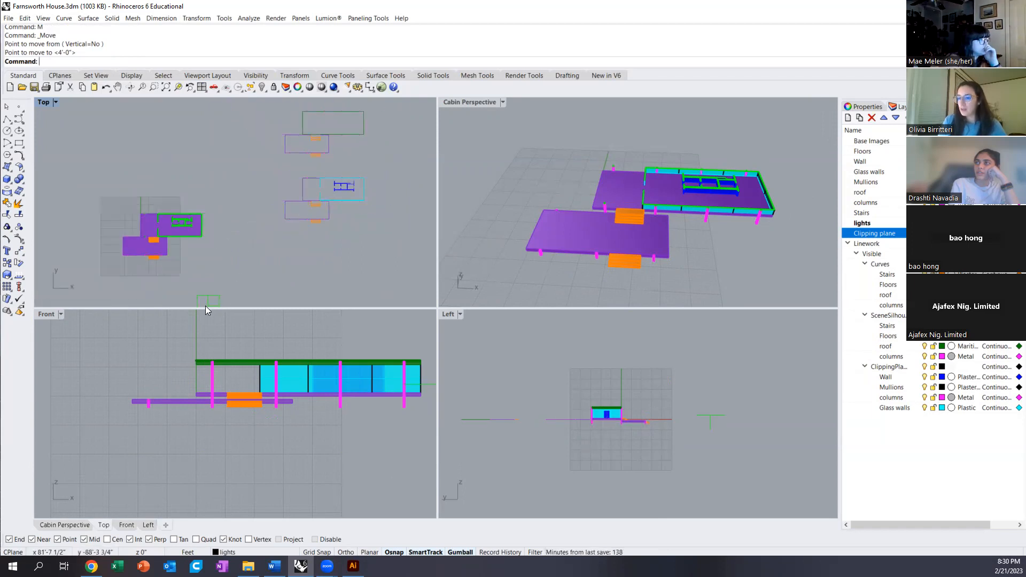
scroll(173, 328, "down", 2)
scroll(197, 405, "down", 2)
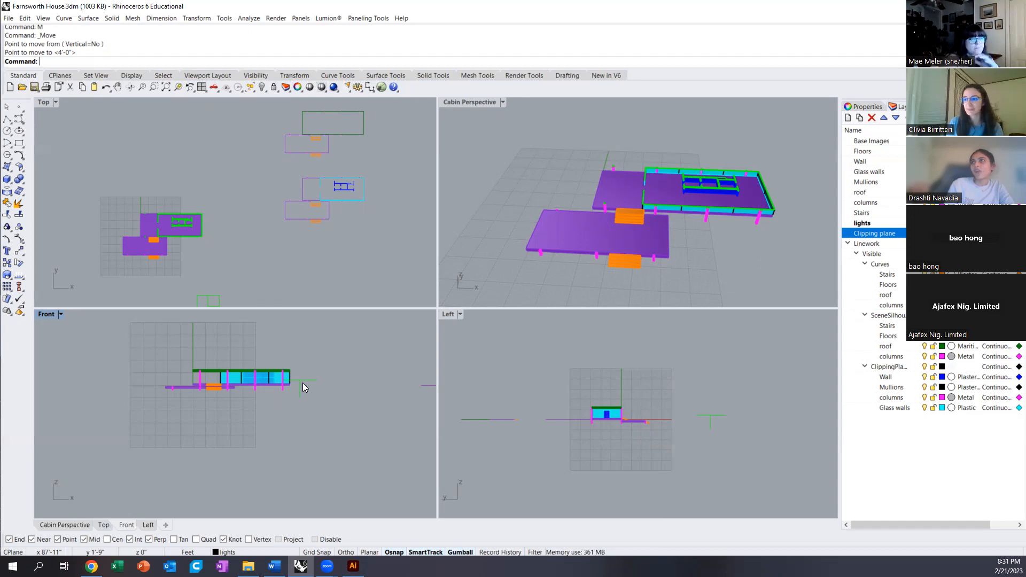
- Move the clipping plane farther out to the right of the house in the Front view and clear the selection
left_click(305, 381)
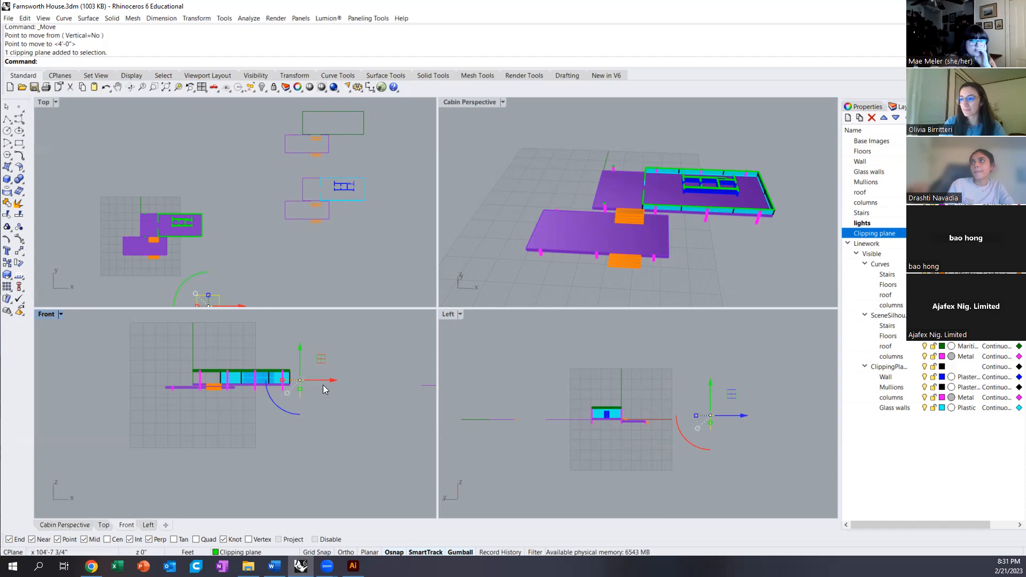
left_click_drag(325, 379, 352, 382)
left_click(264, 438)
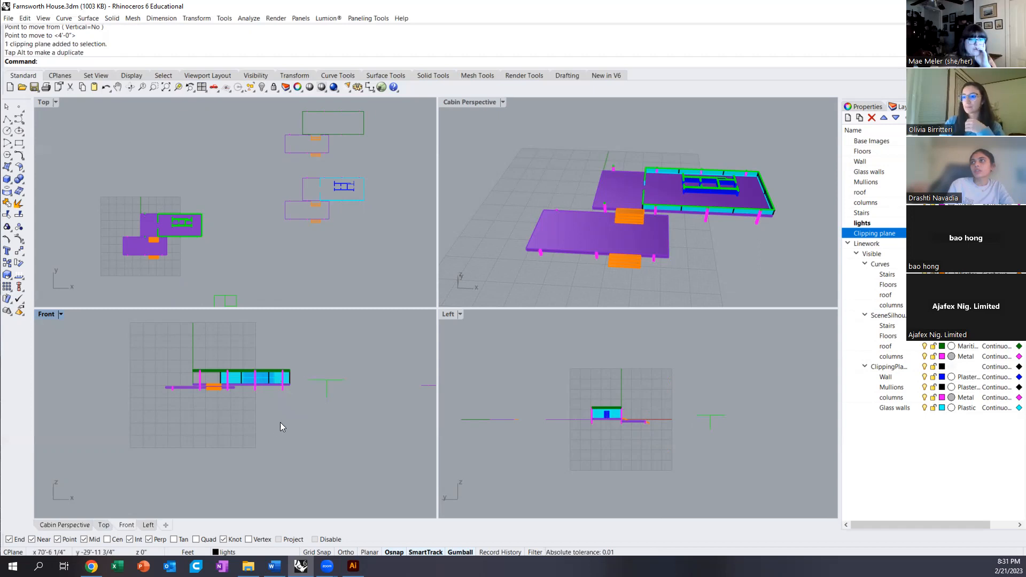
- Examine the house's front elevation and the clipping plane beside it in the Front view
scroll(274, 418, "up", 3)
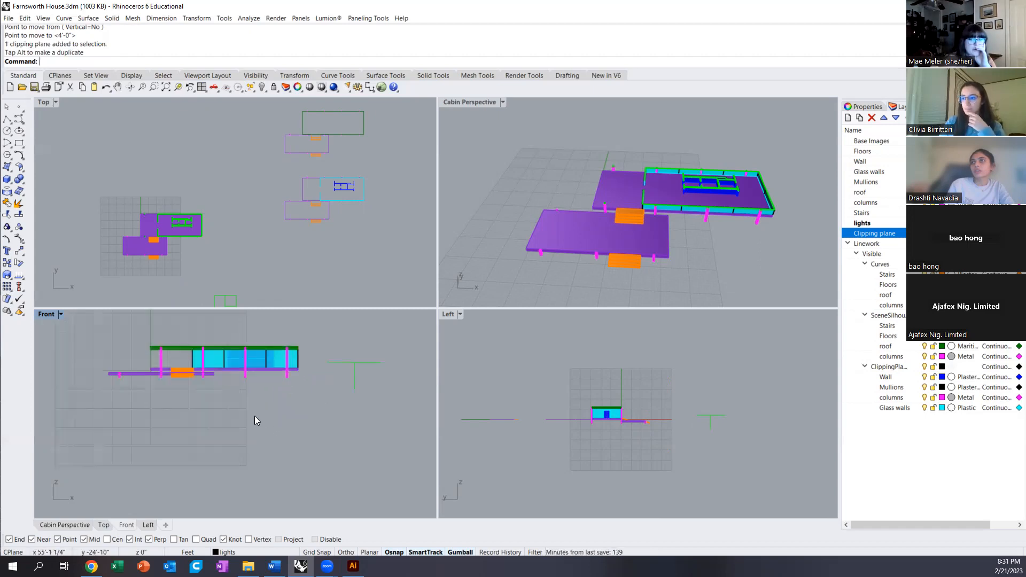
right_click_drag(266, 409, 261, 429)
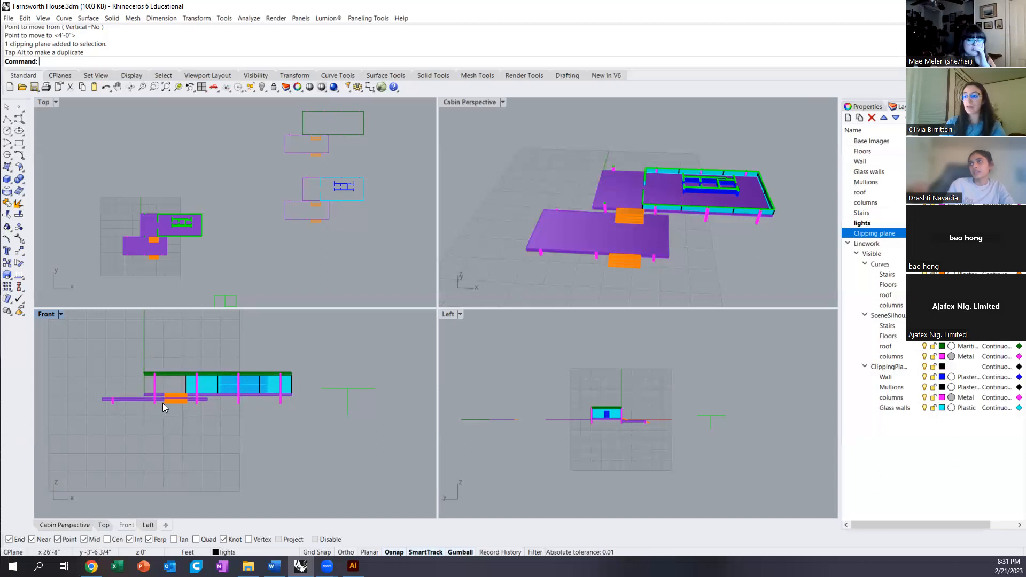
scroll(207, 383, "up", 3)
scroll(256, 398, "down", 3)
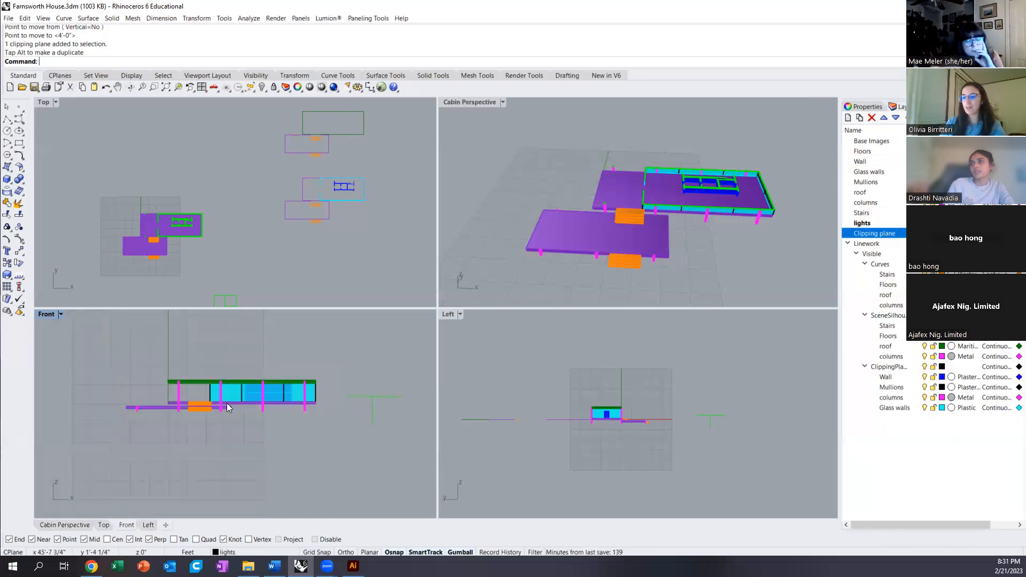
left_click(368, 396)
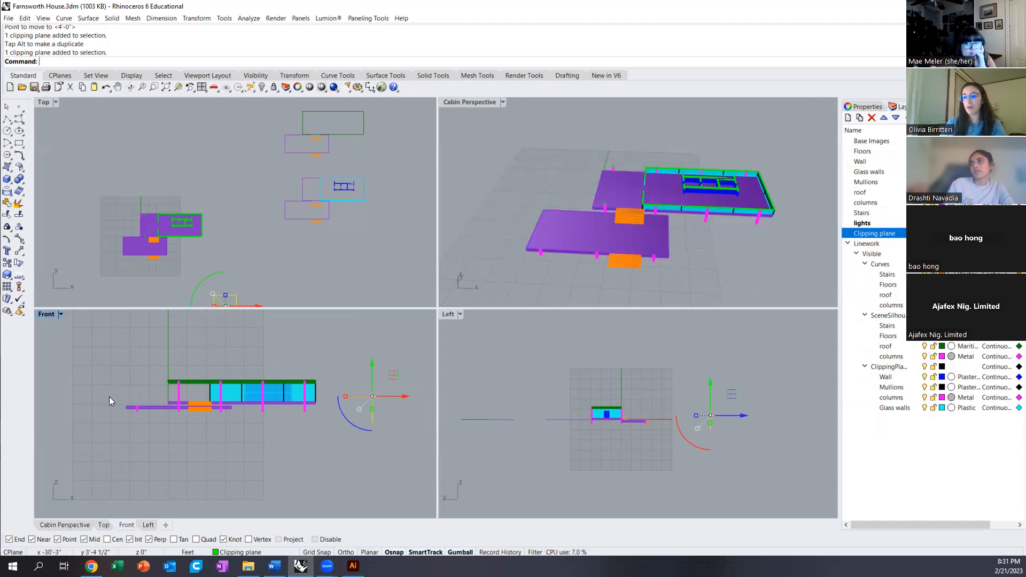
left_click(107, 423)
scroll(168, 410, "up", 3)
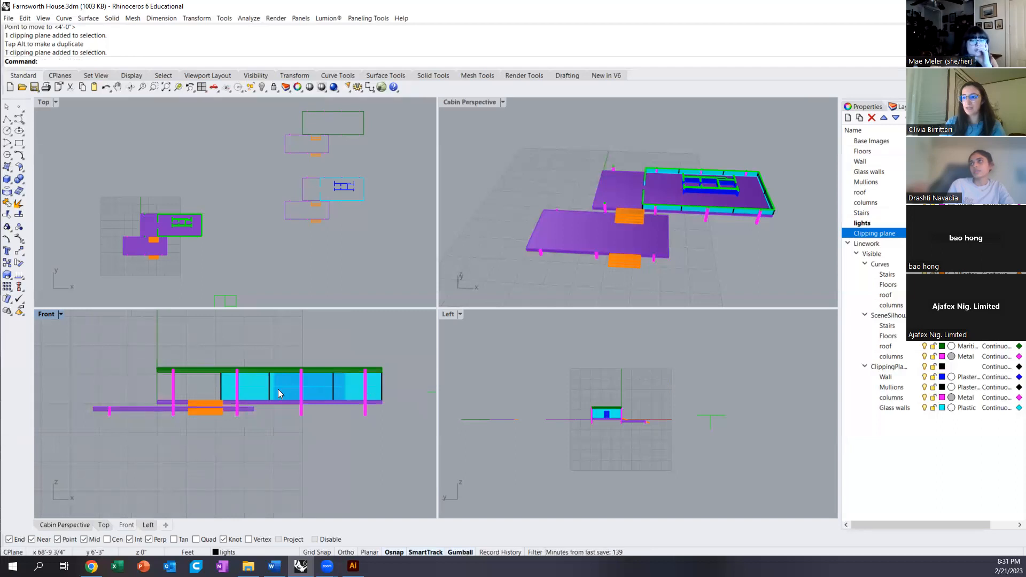
scroll(116, 391, "down", 2)
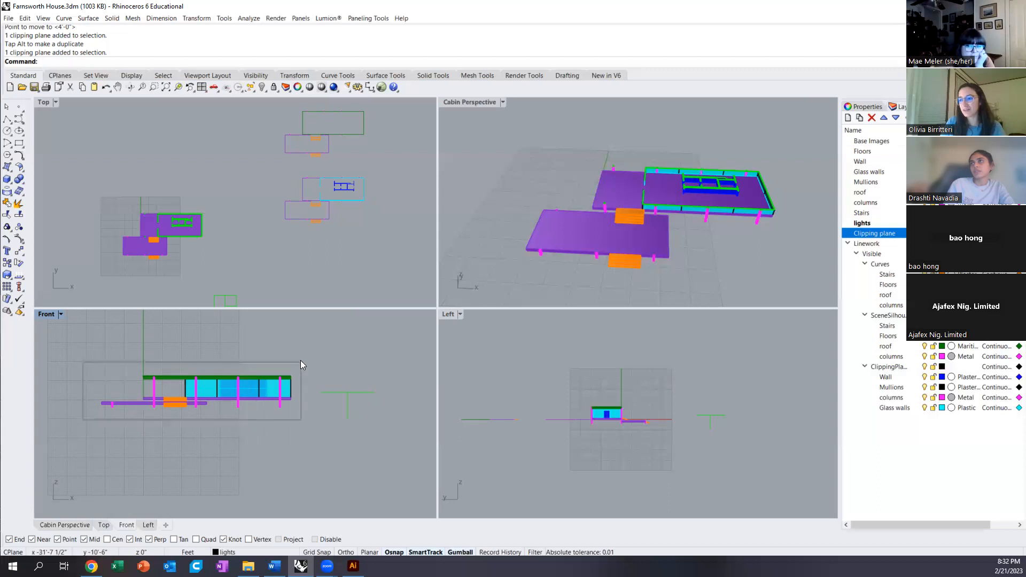
- Select the whole house and generate its Make2D linework from the Front view on the Linework layer, maintaining source layers and including clipping plane intersections
key("ctrl+a")
type("Ma")
key("Return")
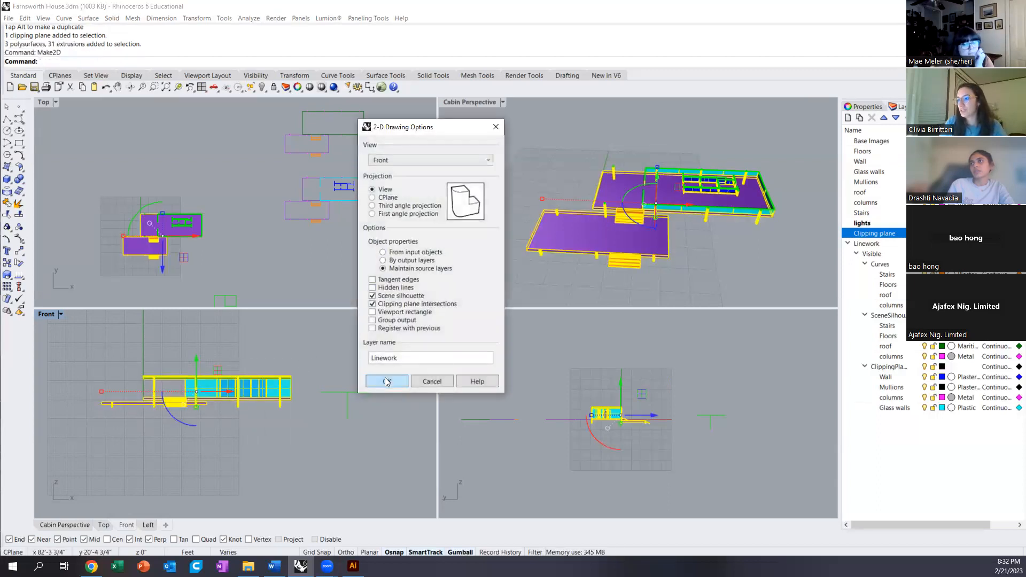
left_click(386, 381)
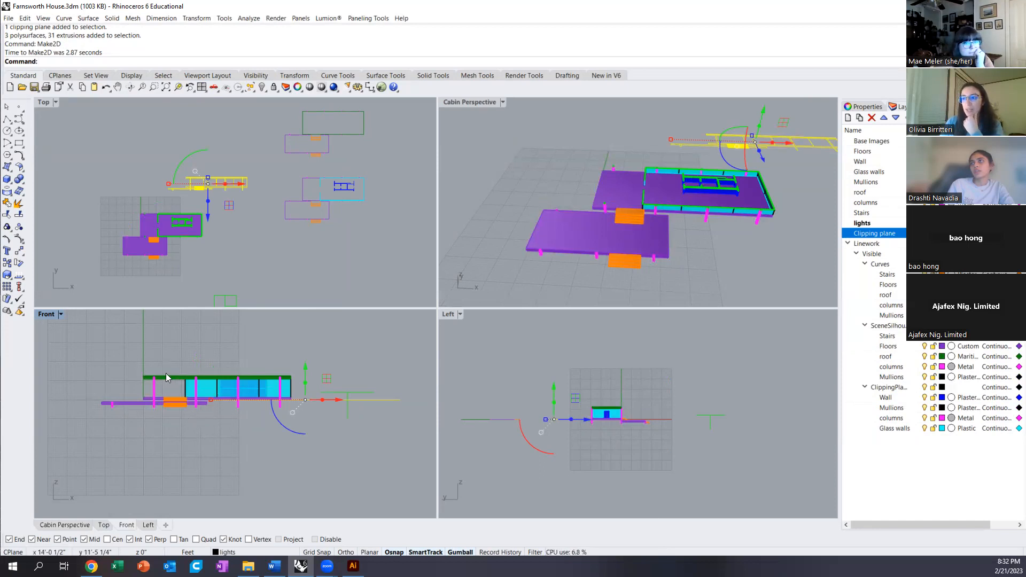
- Move the front elevation linework above the roof plan in the Top view, aligning their right edges, and clear the selection
scroll(194, 155, "up", 2)
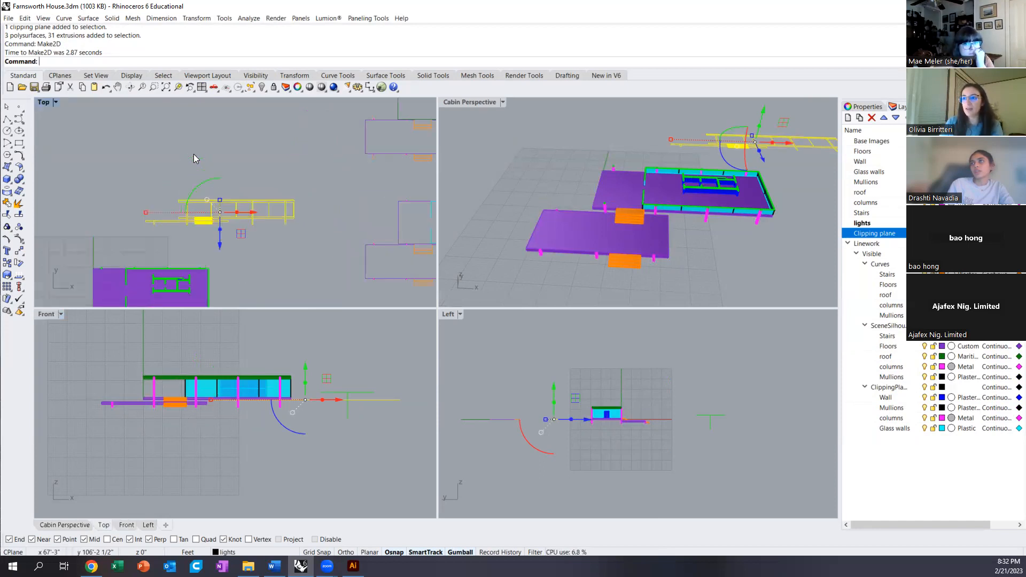
scroll(172, 189, "down", 2)
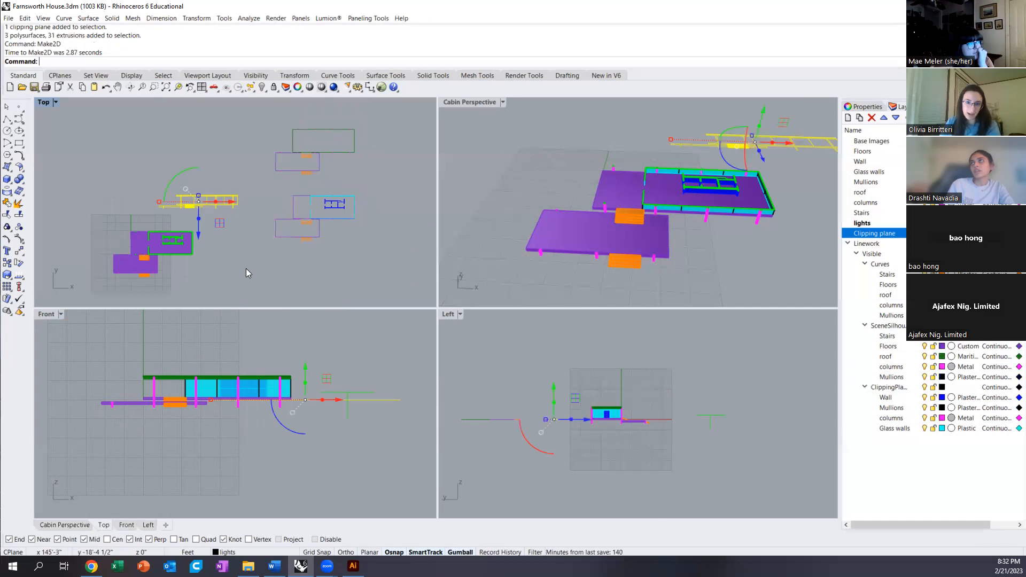
scroll(609, 190, "down", 4)
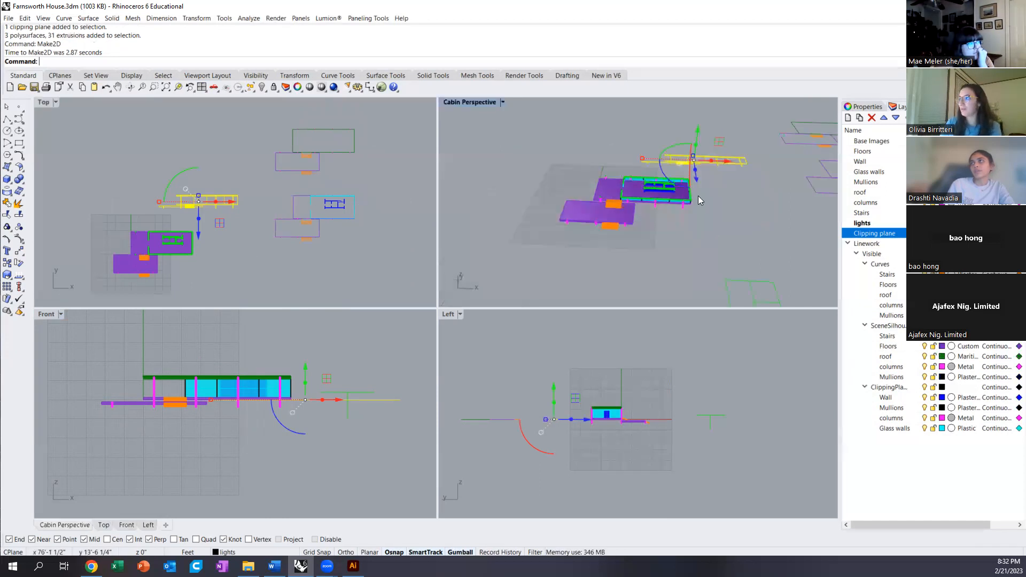
scroll(795, 163, "up", 3)
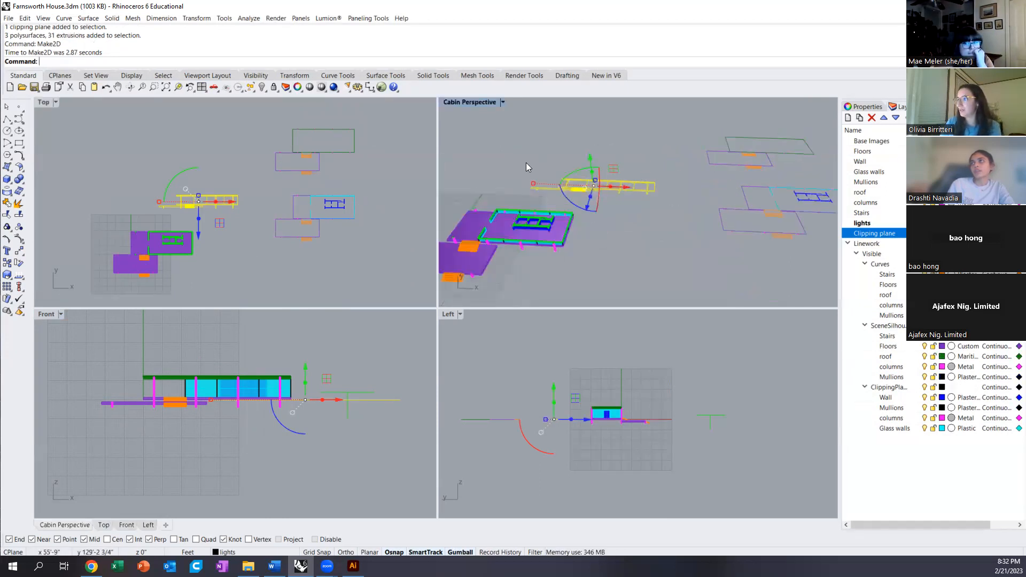
scroll(588, 171, "up", 4)
scroll(548, 172, "down", 4)
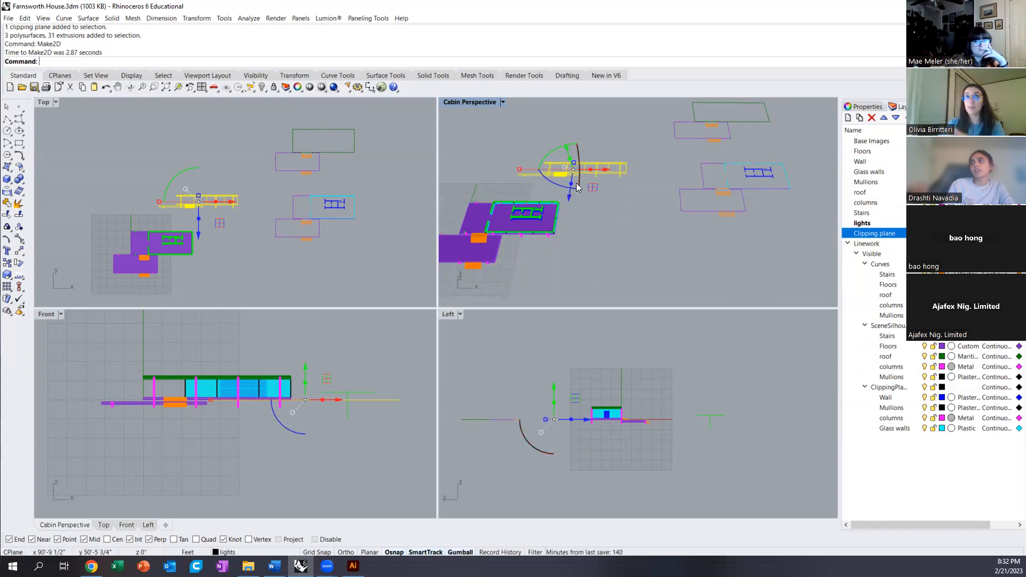
key("Return")
left_click(238, 195)
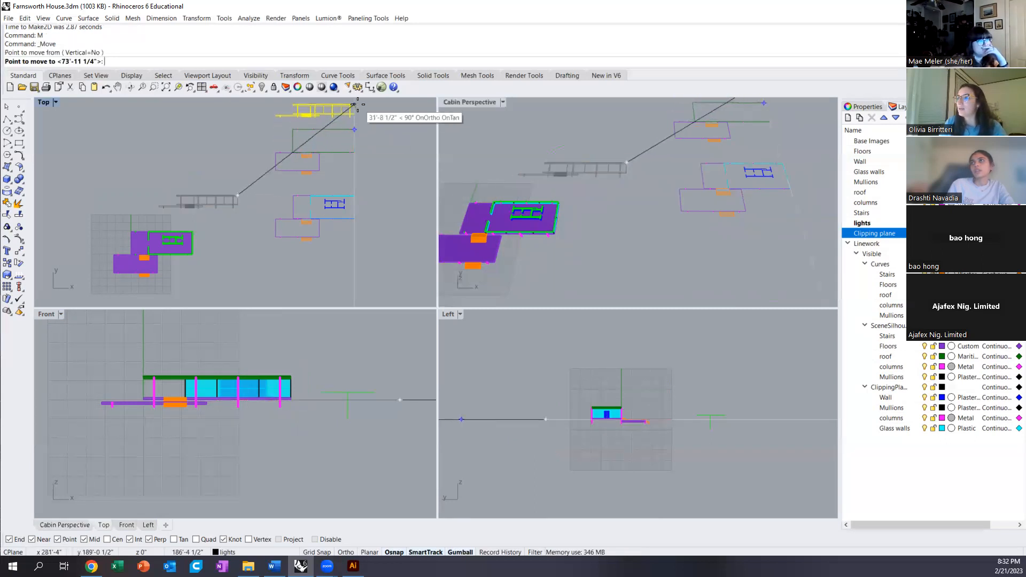
left_click(355, 110)
left_click(229, 248)
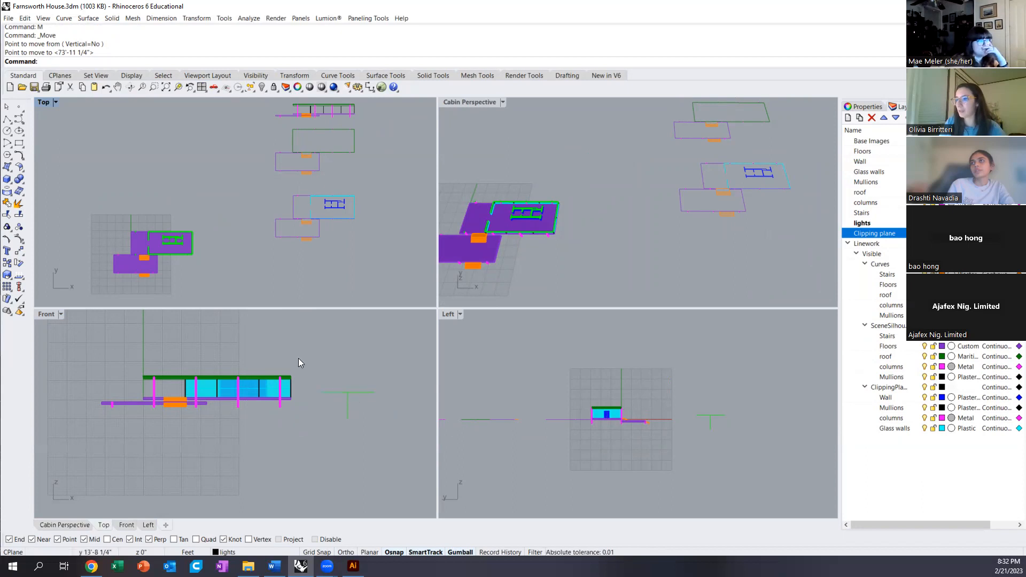
- Select the horizontal clipping plane and rotate it upright, parallel to the long front side of the house
scroll(326, 277, "down", 3)
right_click_drag(303, 277, 285, 236)
scroll(242, 255, "up", 5)
left_click(261, 256)
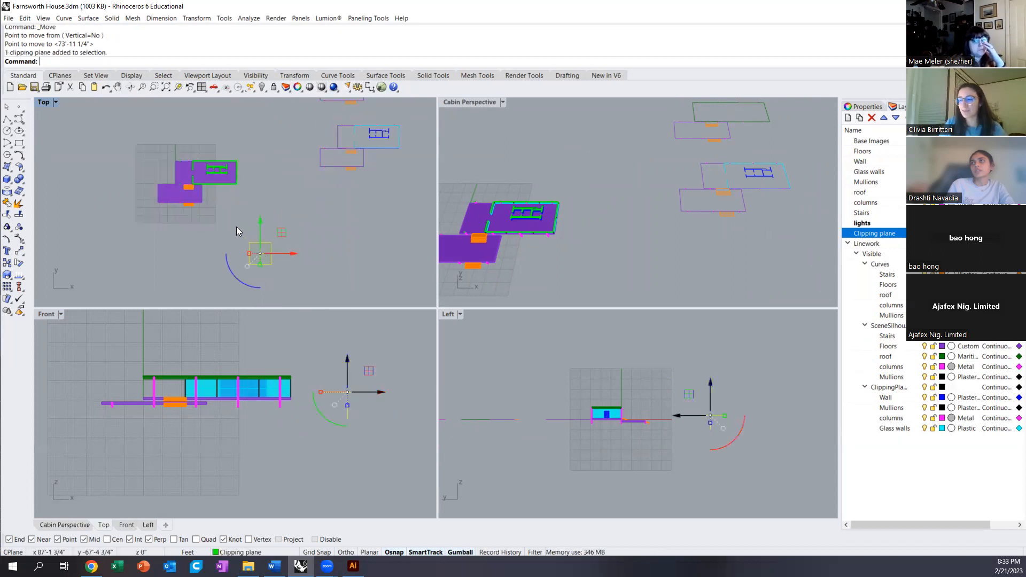
right_click_drag(615, 239, 668, 189)
left_click_drag(651, 184, 607, 205)
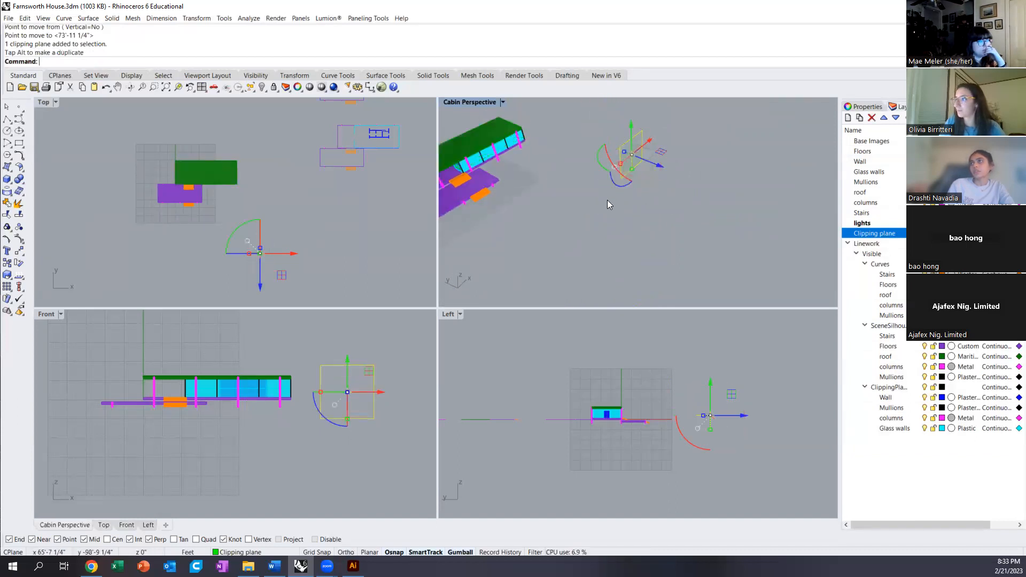
- Move the vertical clipping plane back until it cuts lengthwise through the enclosed house volume, and clear the selection
scroll(625, 206, "down", 2)
left_click_drag(669, 191, 598, 187)
left_click(579, 220)
scroll(584, 183, "up", 2)
right_click_drag(571, 189, 611, 210)
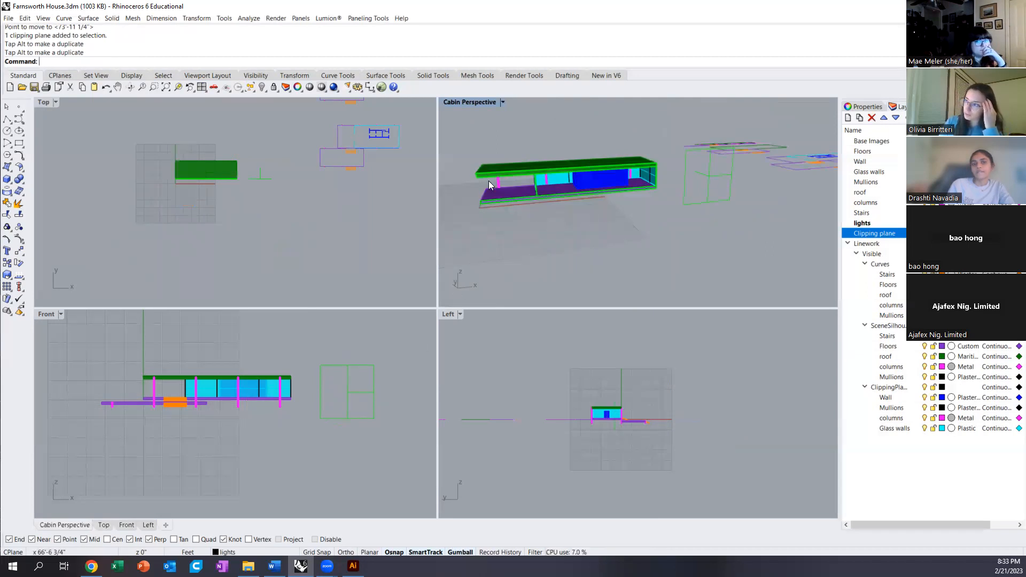
- Enable the vertical clipping plane in the Front view in addition to Cabin Perspective and Top
left_click(698, 195)
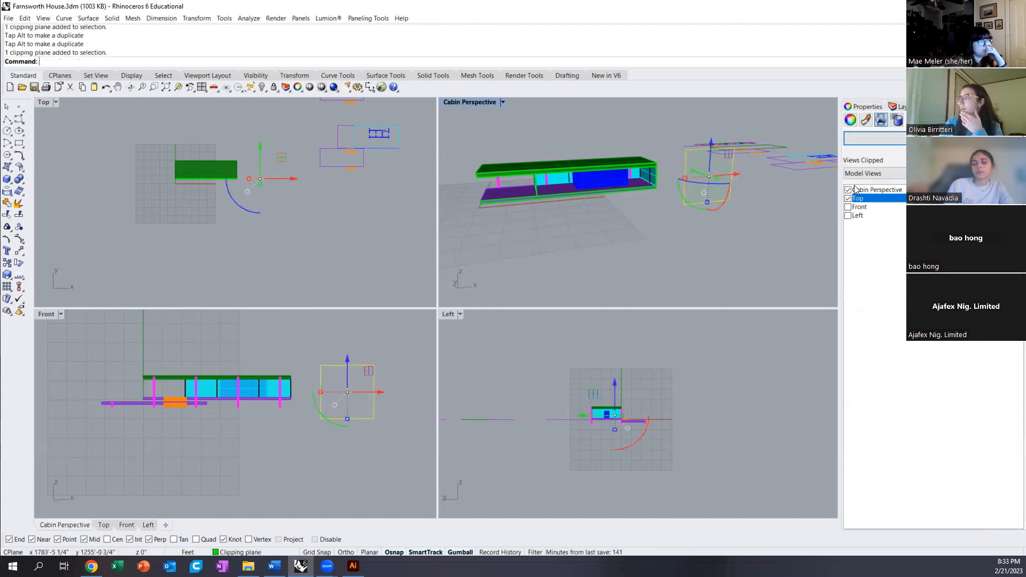
left_click(849, 207)
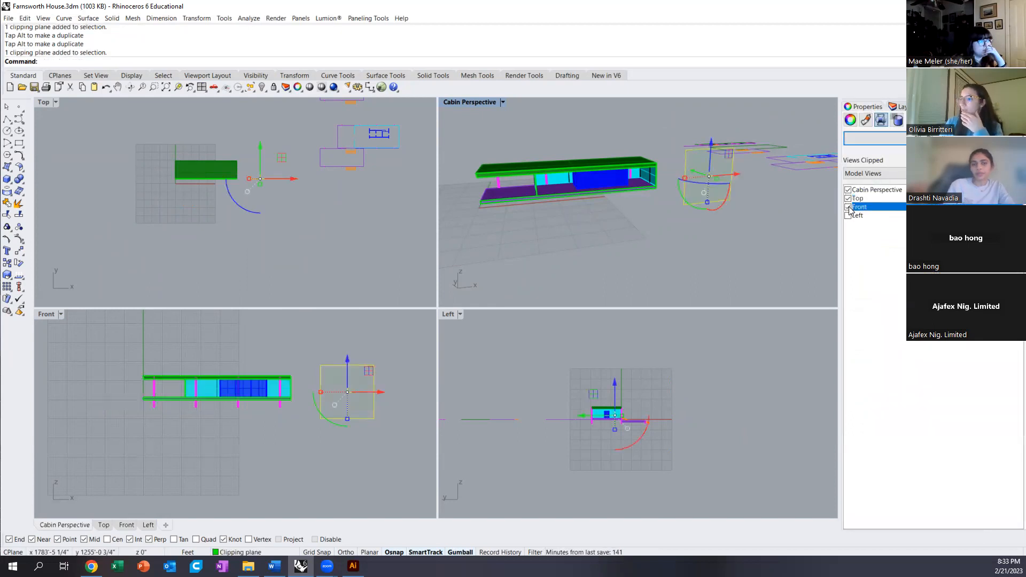
scroll(189, 382, "up", 10)
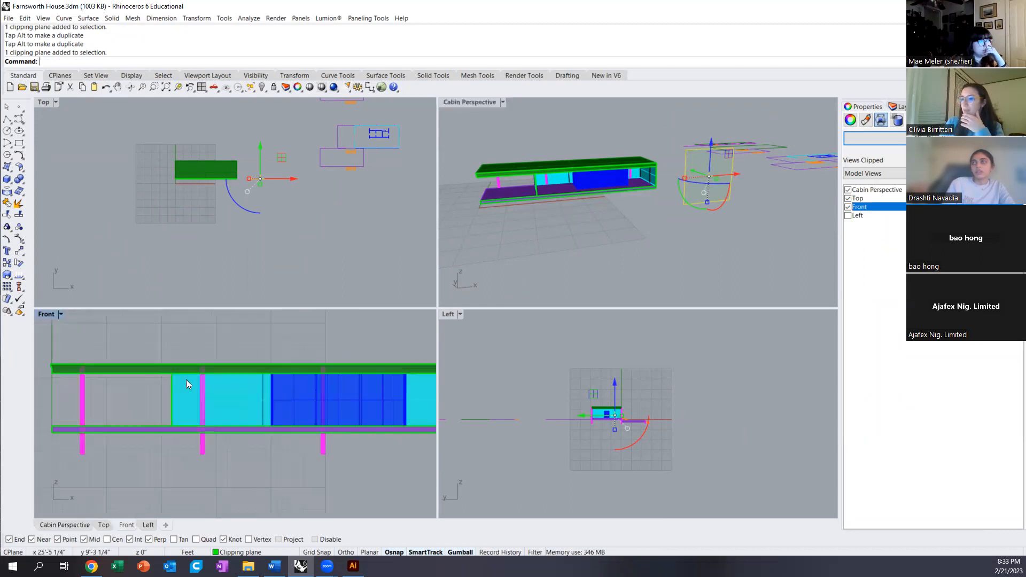
scroll(51, 378, "down", 5)
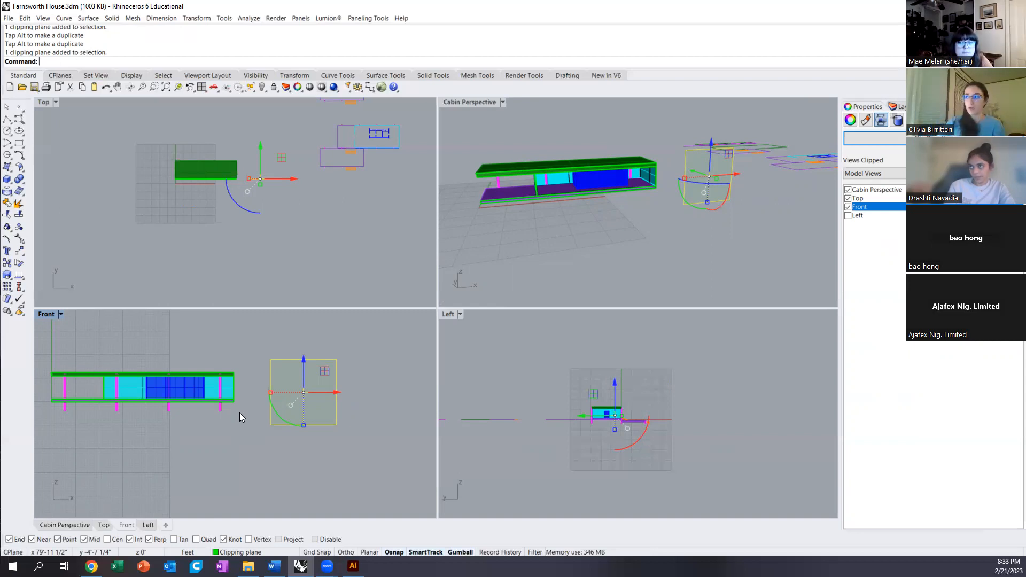
- Maximize the Cabin Perspective view and examine the house's lengthwise section from several angles
left_click(635, 221)
right_click_drag(634, 221, 530, 135)
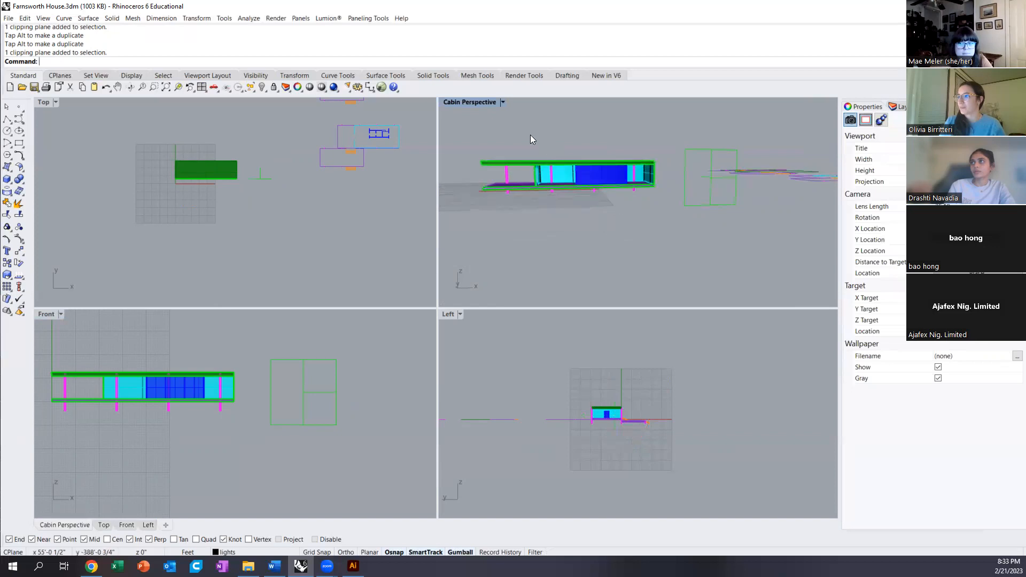
double_click(476, 99)
right_click_drag(380, 314, 430, 299)
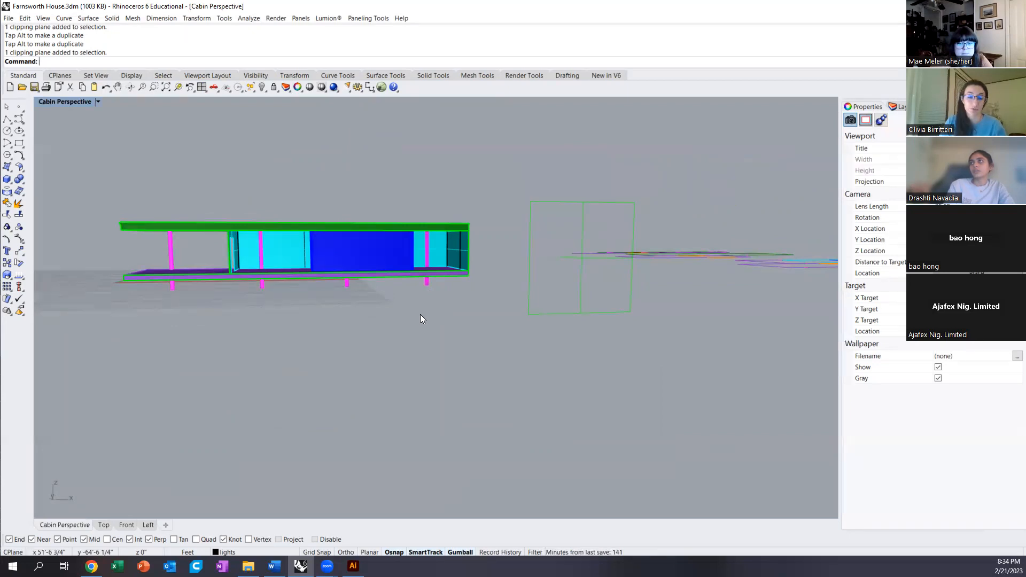
right_click_drag(419, 321, 430, 286)
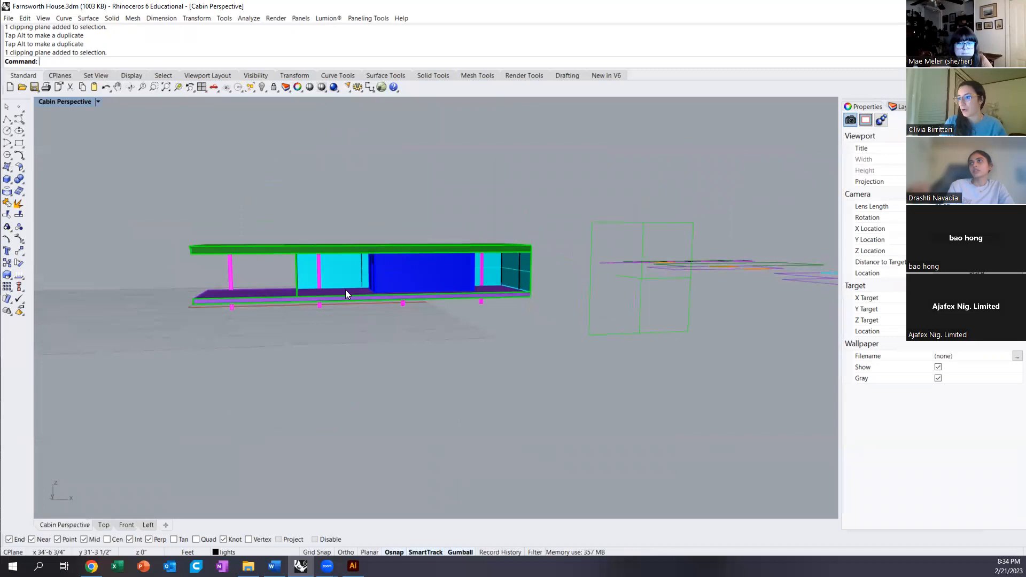
right_click_drag(345, 291, 456, 333)
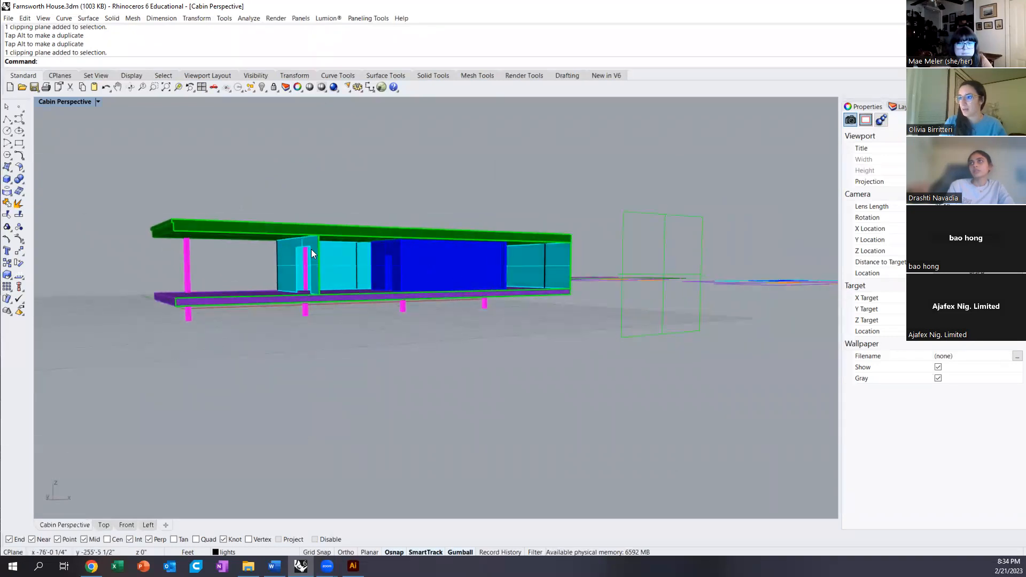
scroll(338, 271, "up", 2)
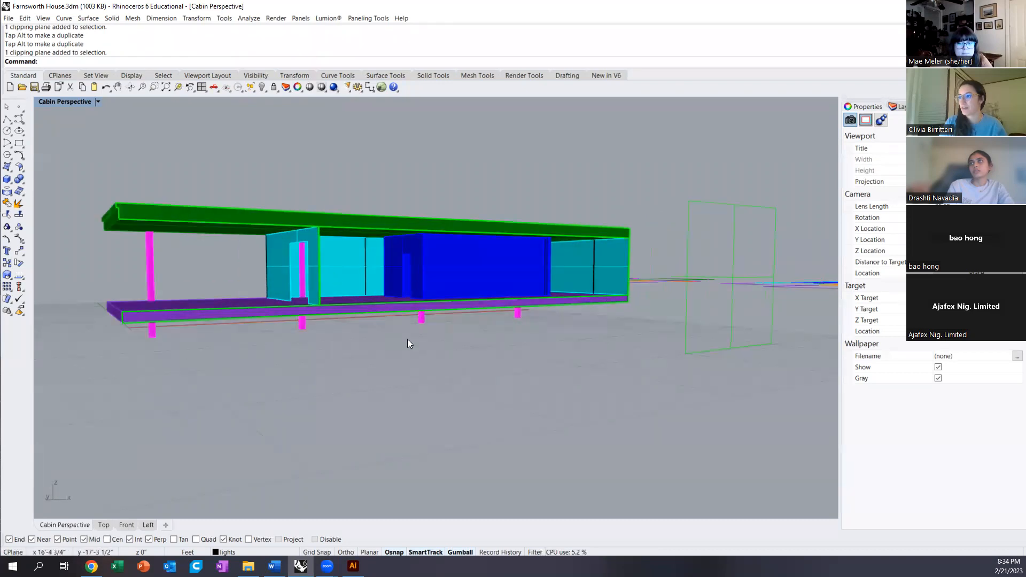
- Frame the lengthwise section closely from a low angle and save the viewport as the named view Section Perspective 2
right_click_drag(353, 303, 386, 327, "shift")
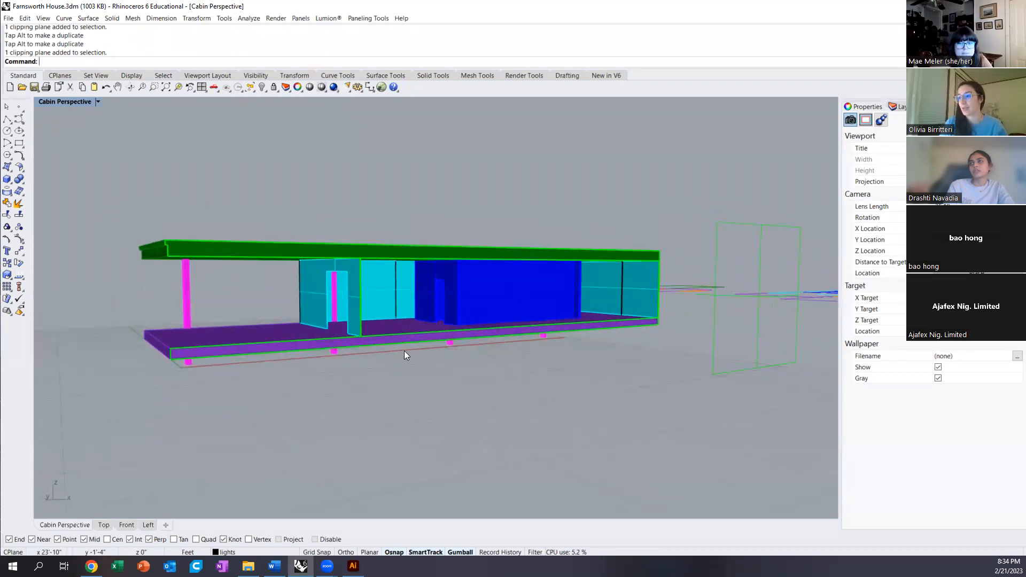
scroll(404, 350, "up", 2)
right_click_drag(432, 352, 437, 351)
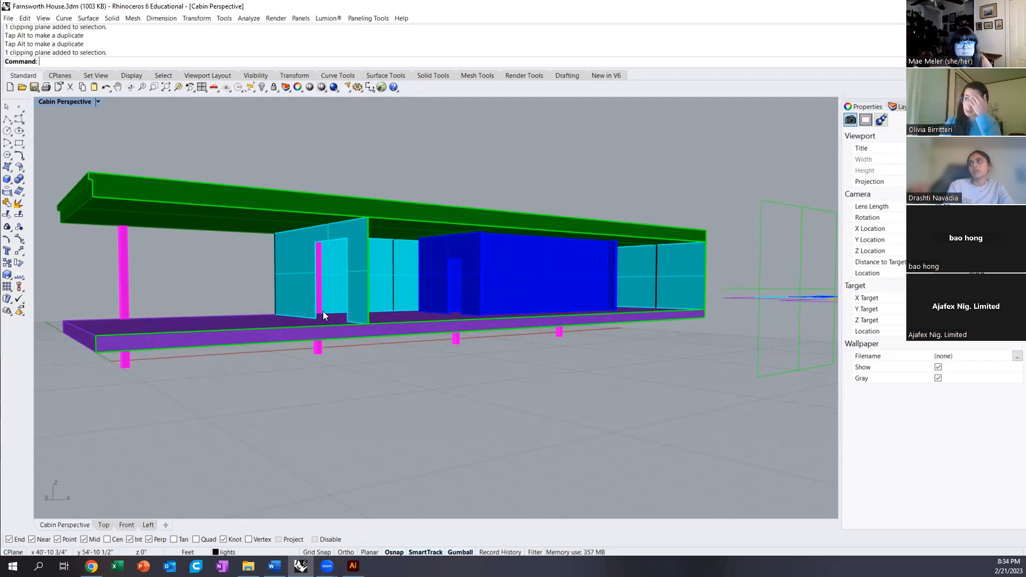
left_click(98, 102)
mouse_move(66, 280)
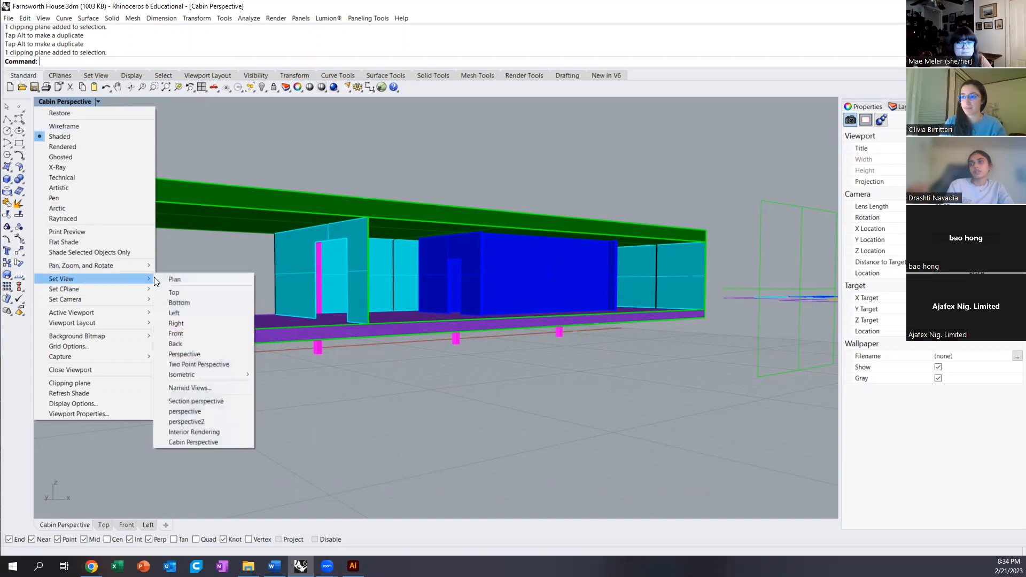
left_click(184, 387)
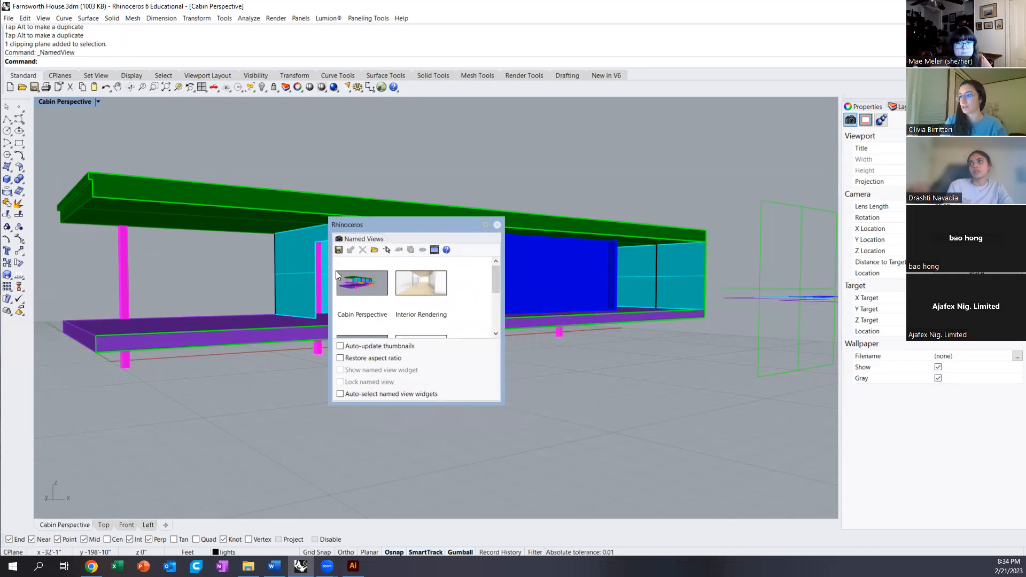
left_click(339, 249)
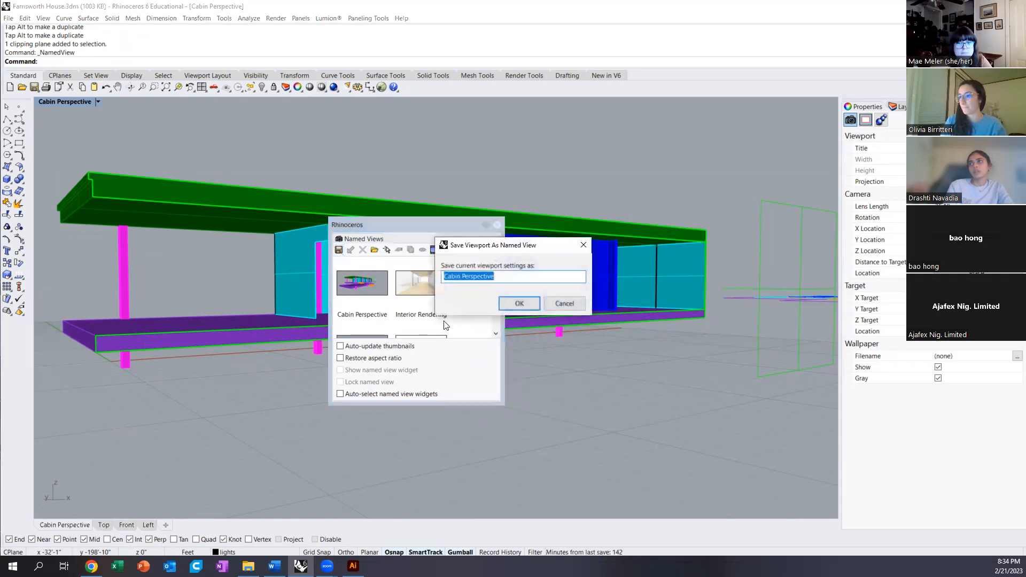
type("Section ")
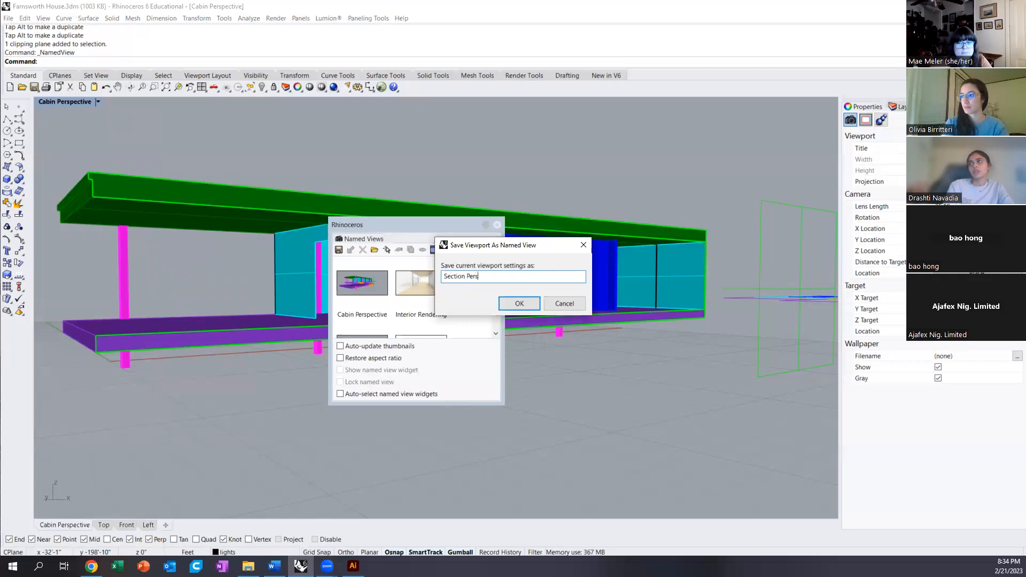
type("Perspective 2")
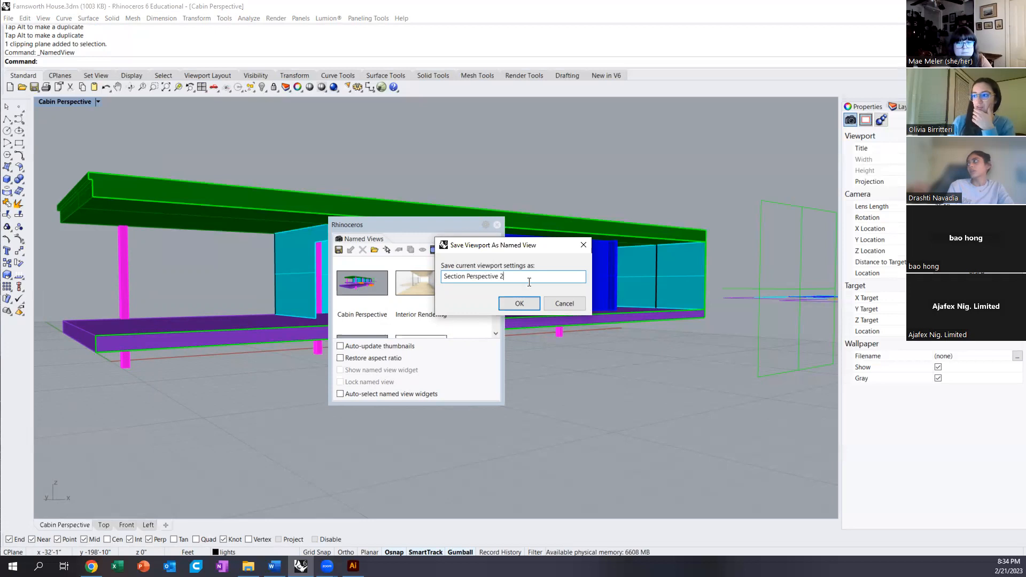
left_click(521, 301)
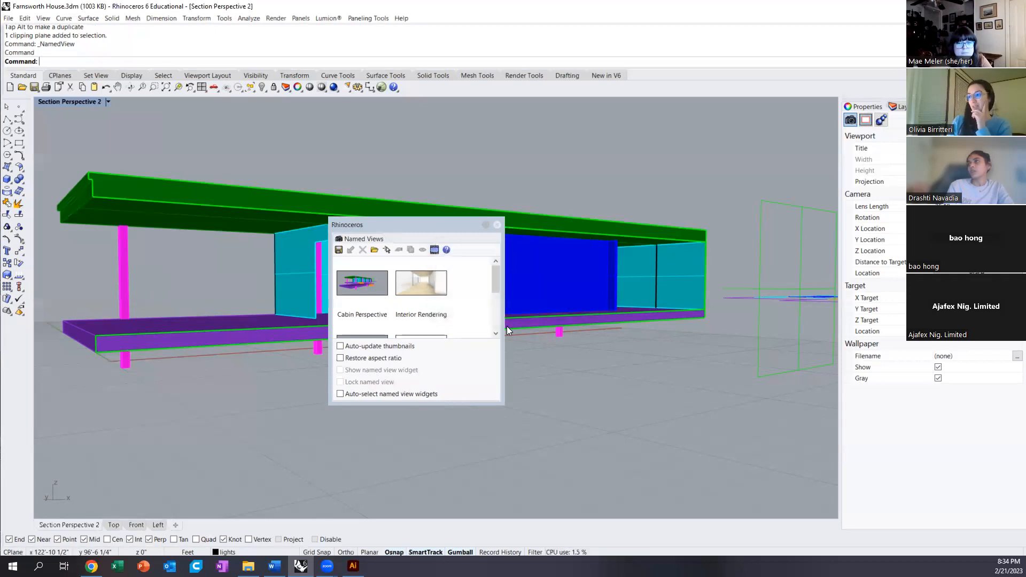
- Orbit away, restore the saved view Section Perspective 2, close the named views and return to the four-view layout
scroll(418, 296, "down", 3)
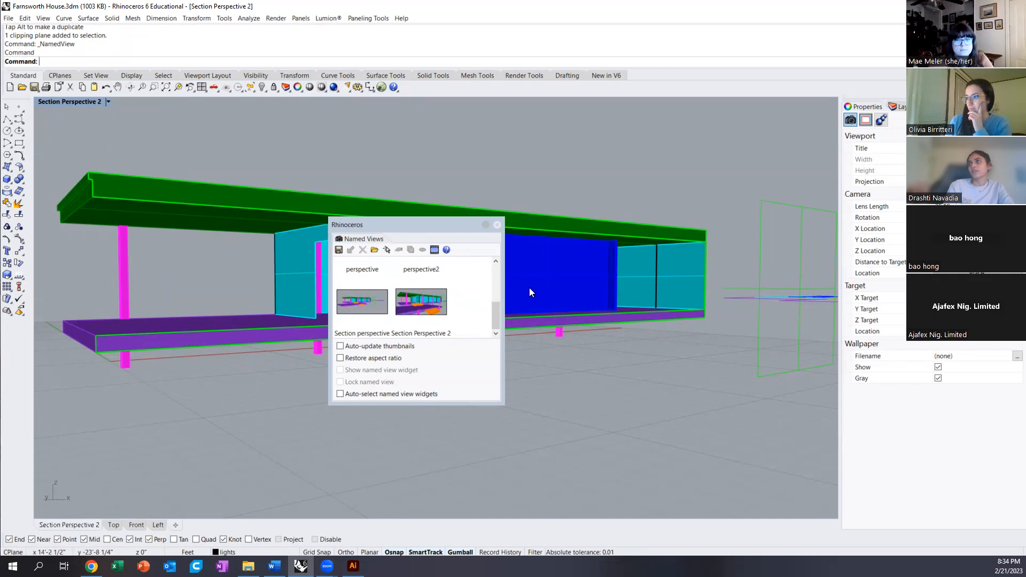
right_click_drag(605, 398, 601, 345)
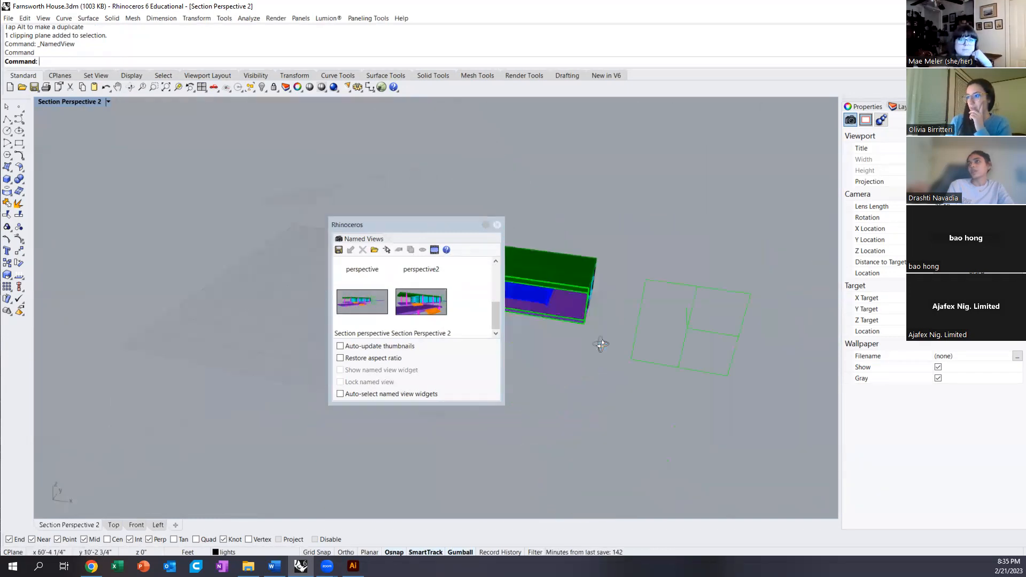
double_click(431, 303)
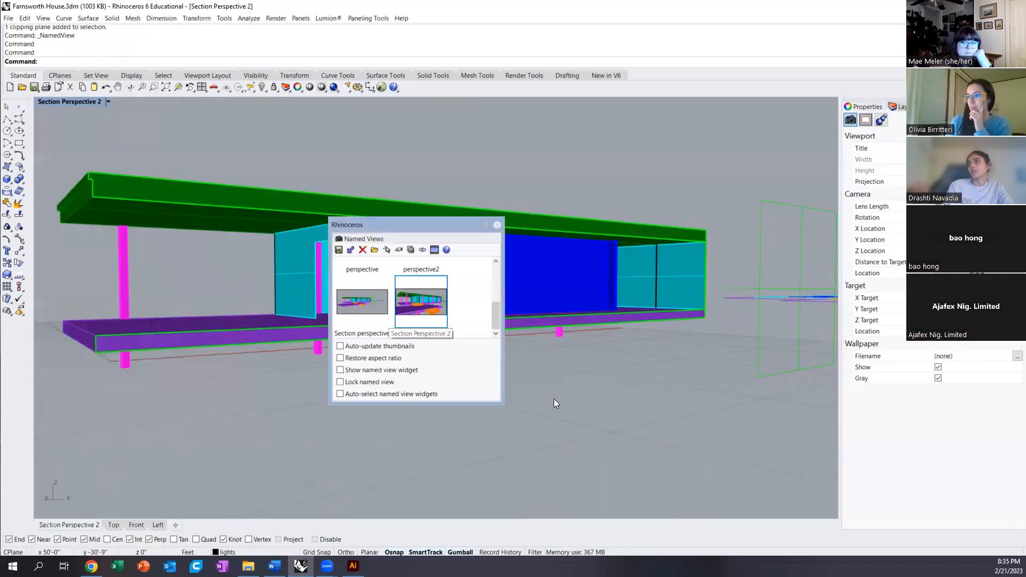
left_click(497, 225)
double_click(60, 102)
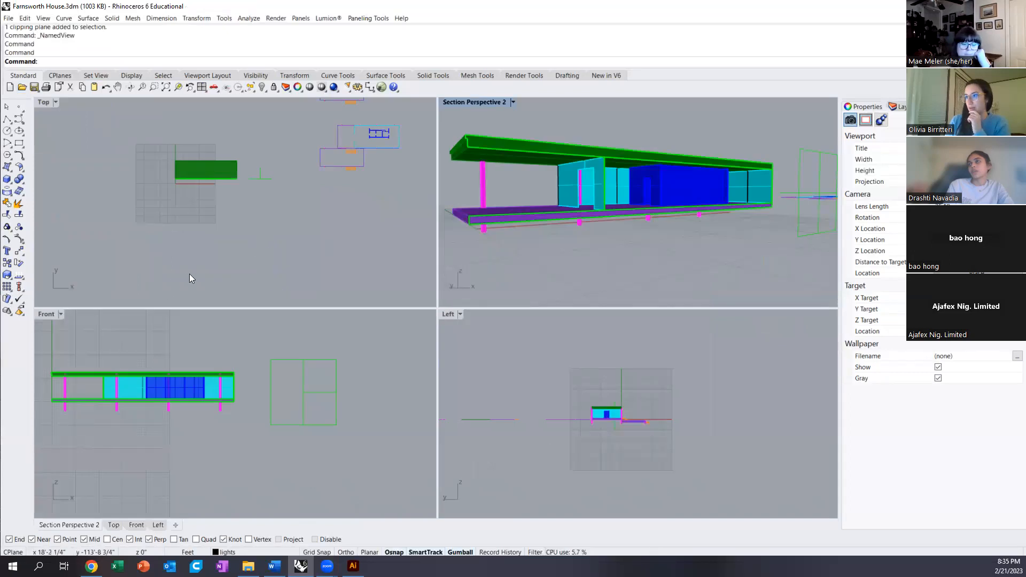
- Turn off the Linework layer to hide the earlier 2D drawings, and clear the selection
scroll(190, 275, "down", 3)
scroll(162, 199, "up", 3)
scroll(163, 195, "down", 2)
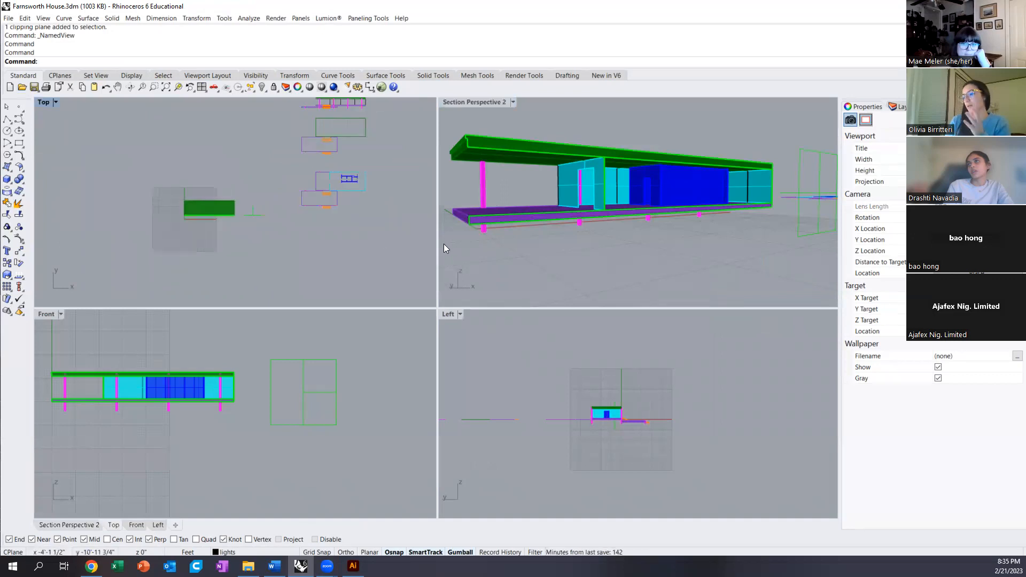
left_click_drag(445, 238, 780, 128)
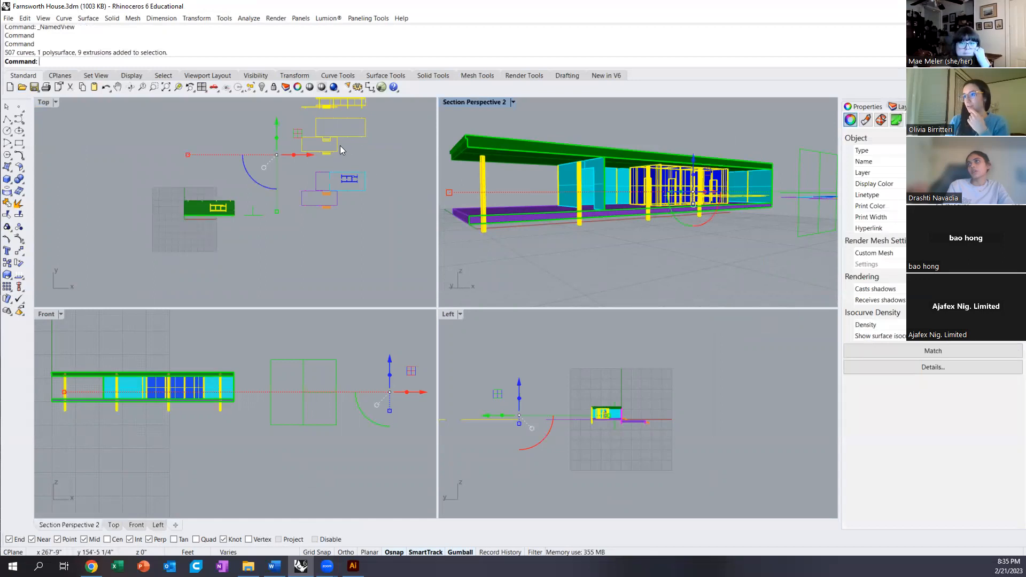
left_click(897, 107)
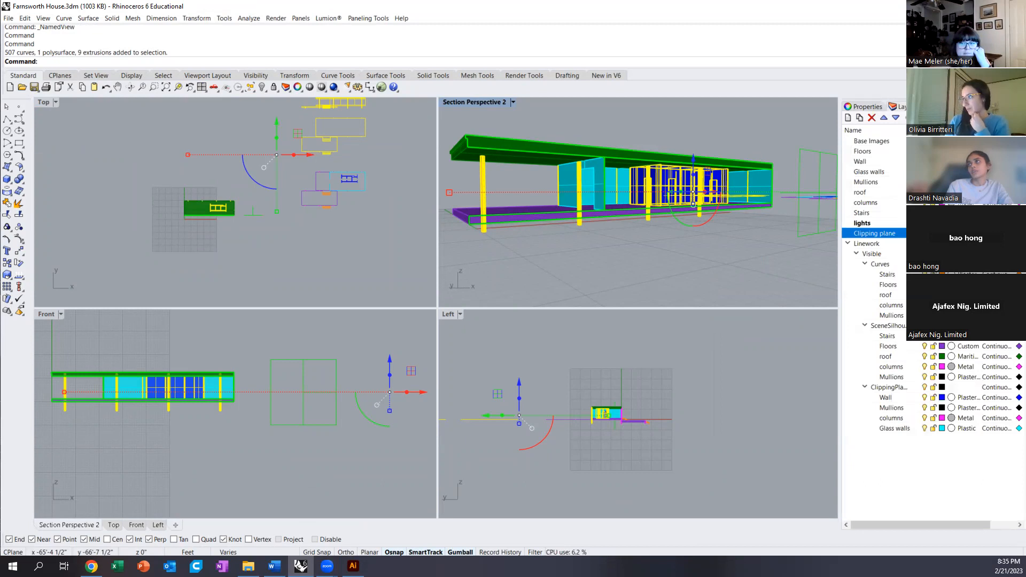
left_click(866, 243)
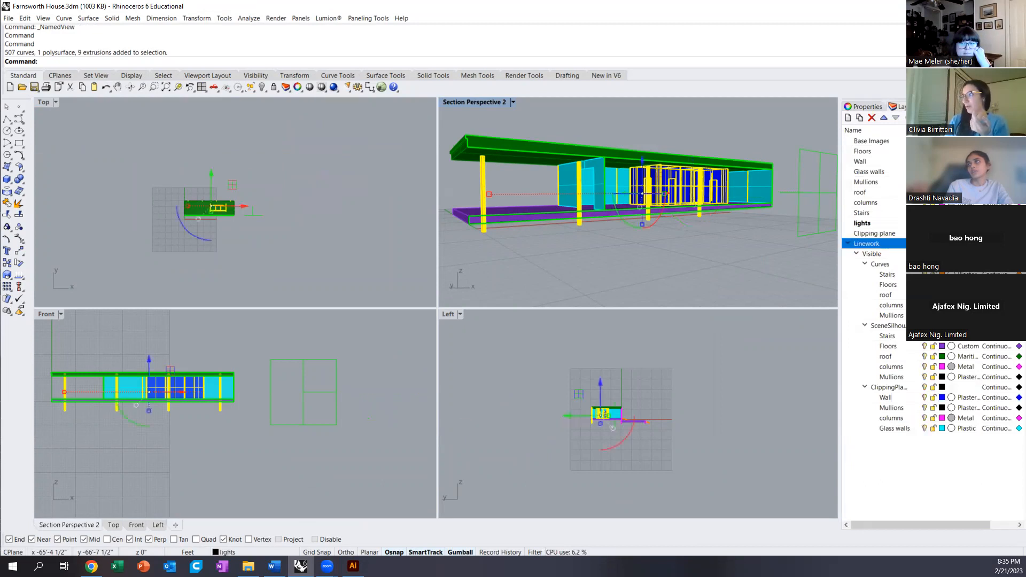
left_click(657, 241)
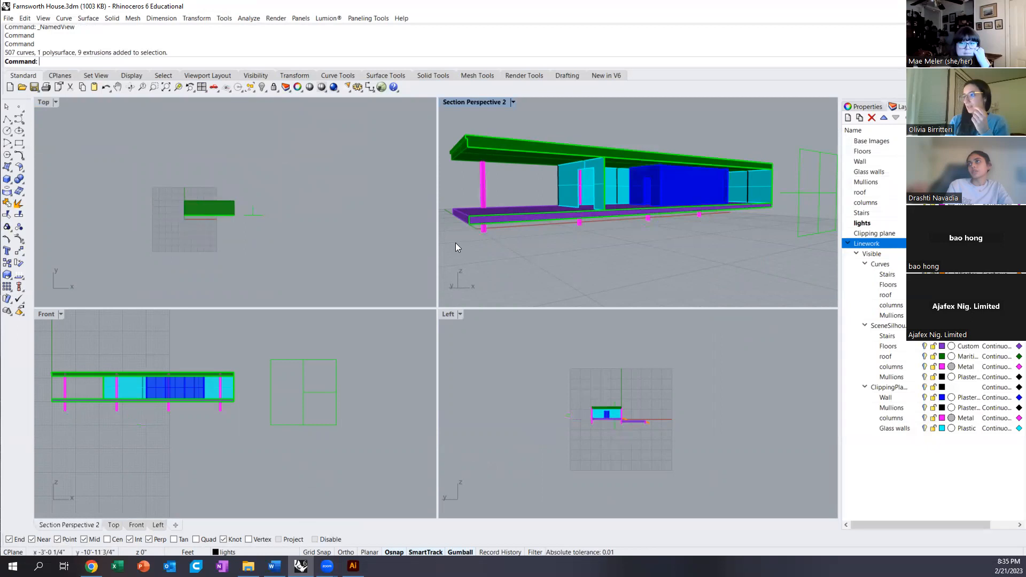
- Select the whole house model and run Make2D on Section Perspective 2 with View projection, source layers maintained, and Linework as the layer name
left_click_drag(446, 240, 791, 122)
left_click(212, 225)
scroll(174, 217, "up", 3)
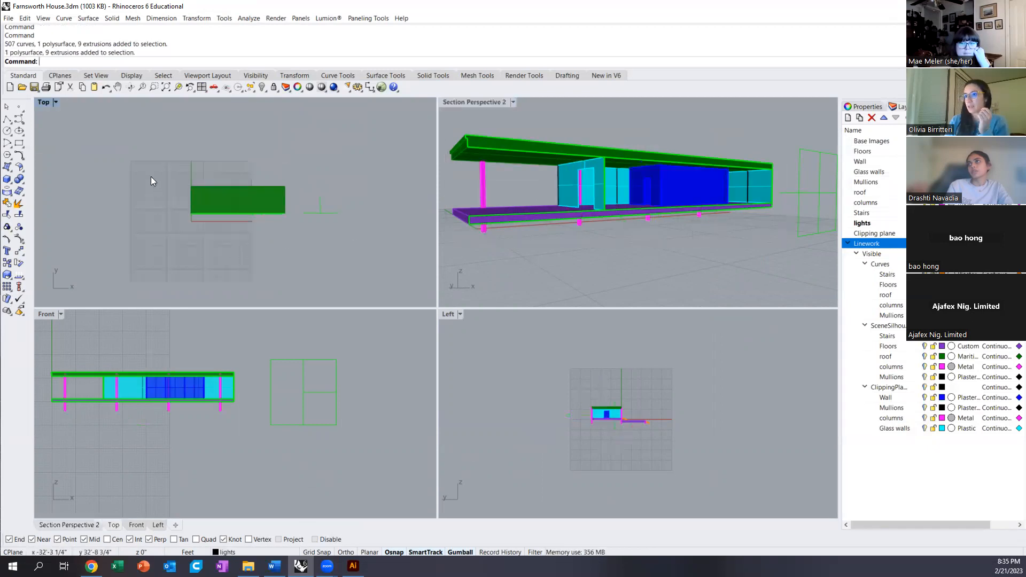
left_click_drag(289, 229, 291, 228)
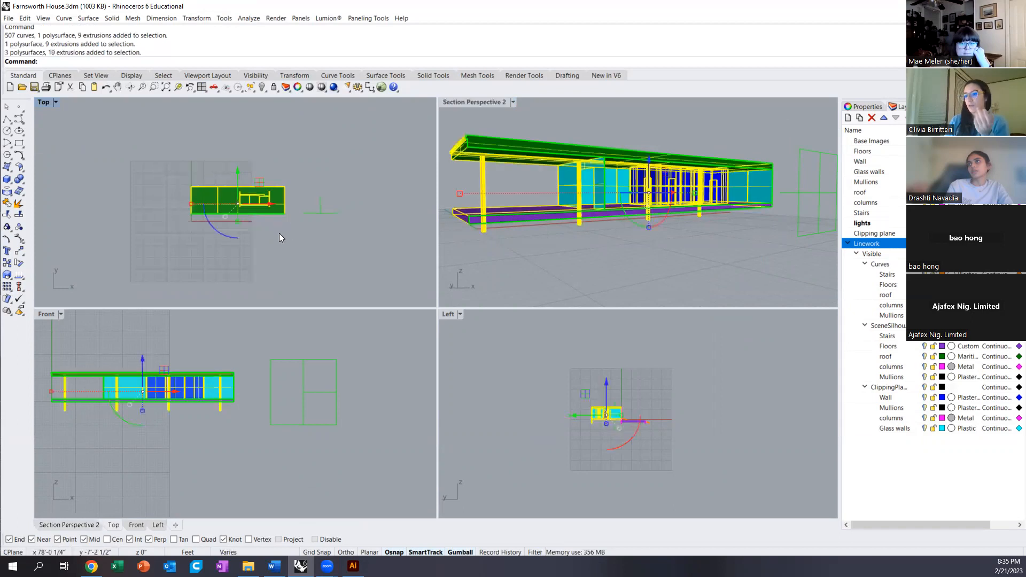
double_click(469, 102)
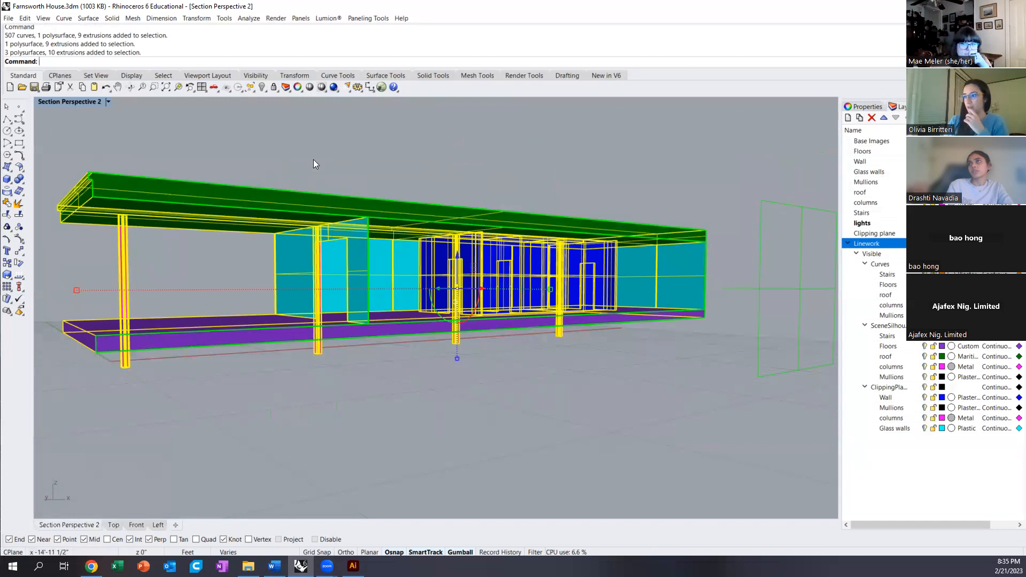
type("Make2D")
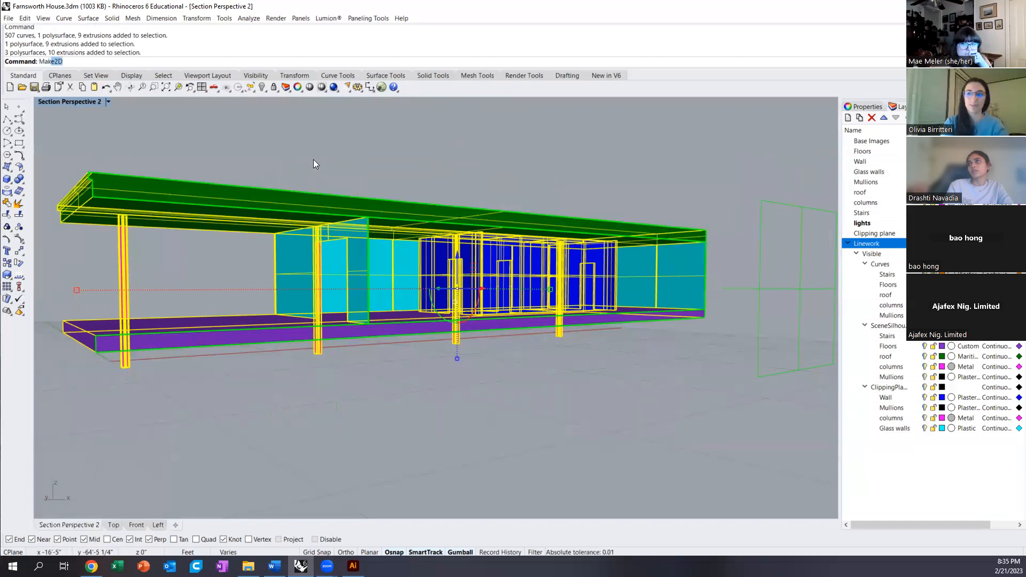
key("Return")
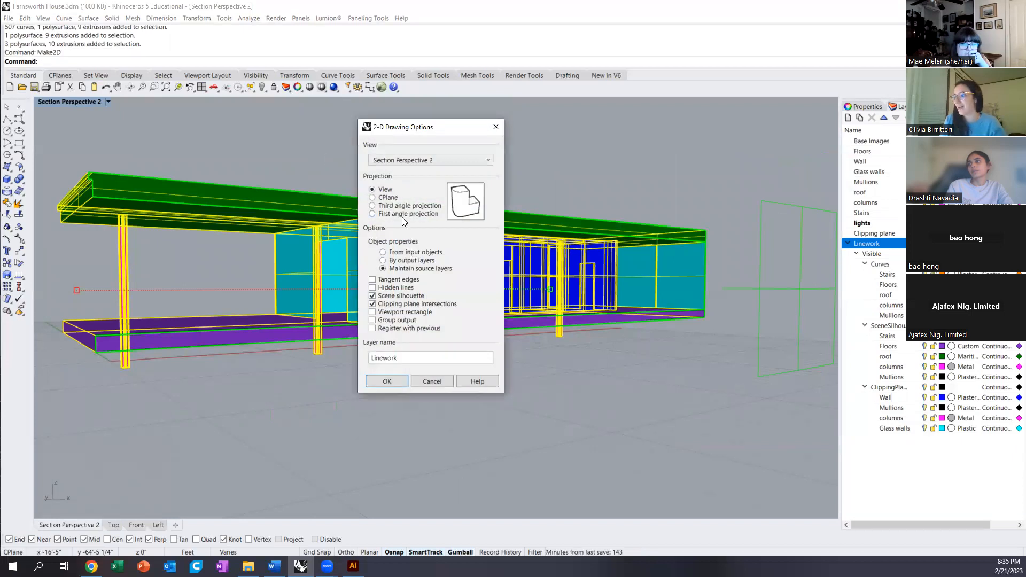
left_click(384, 381)
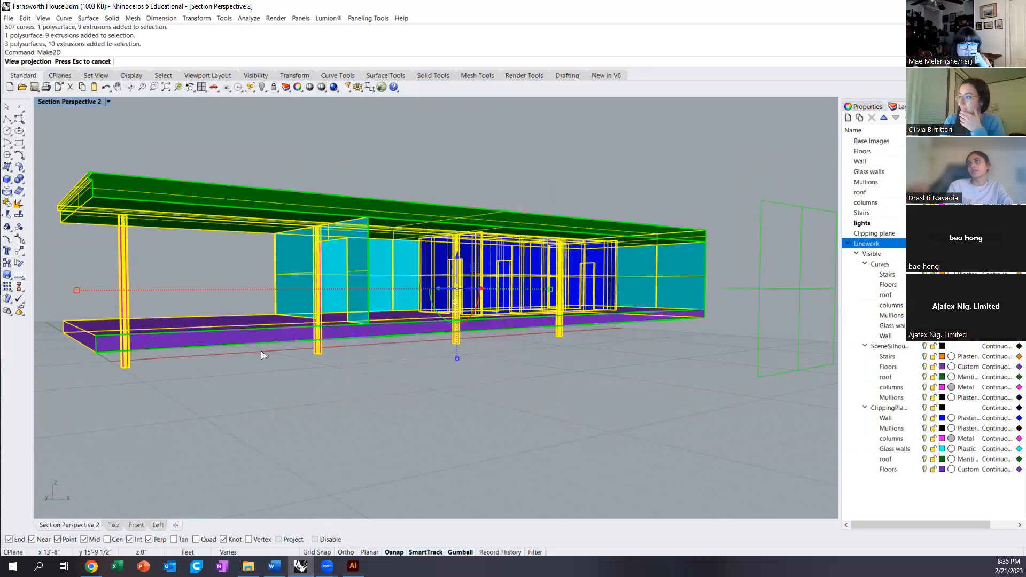
- Return to the four-view layout and select the new section perspective linework overlapping the house in the Top view
double_click(72, 102)
scroll(289, 249, "down", 3)
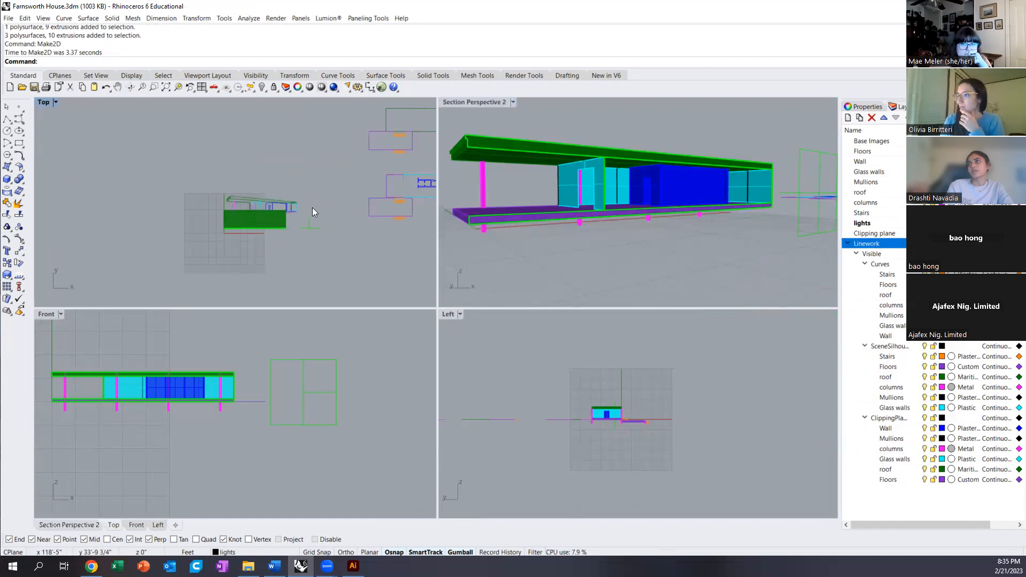
scroll(254, 204, "up", 5)
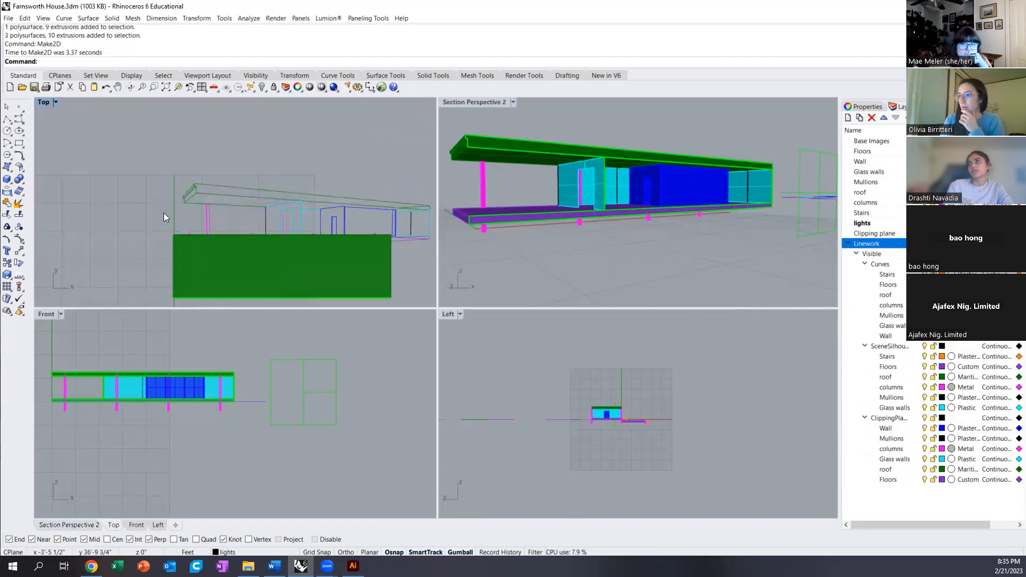
left_click_drag(129, 161, 433, 255)
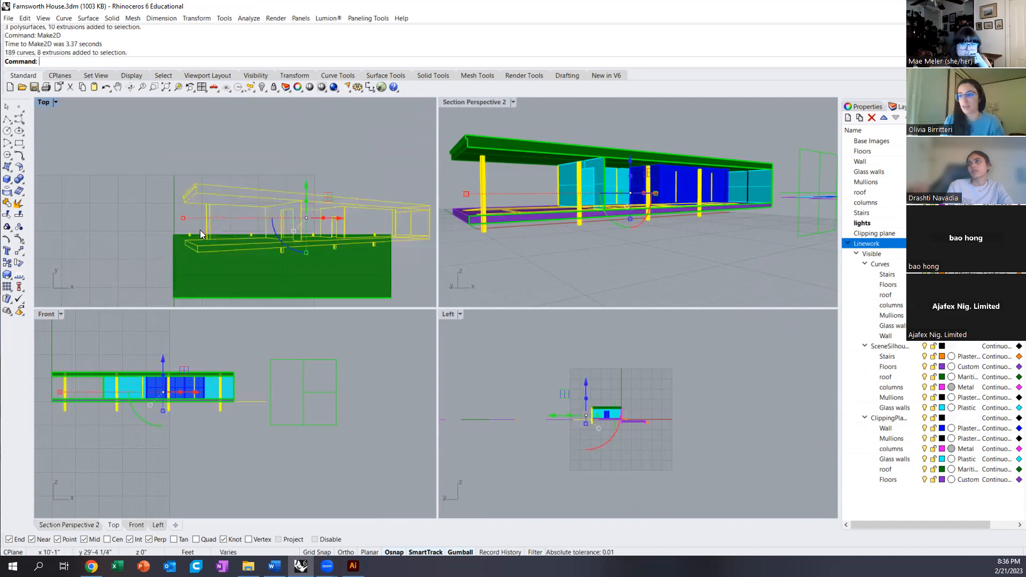
- Remove the roof, columns and remaining 3D pieces of the house from the selection, keeping only the section perspective linework selected
scroll(214, 240, "up", 3)
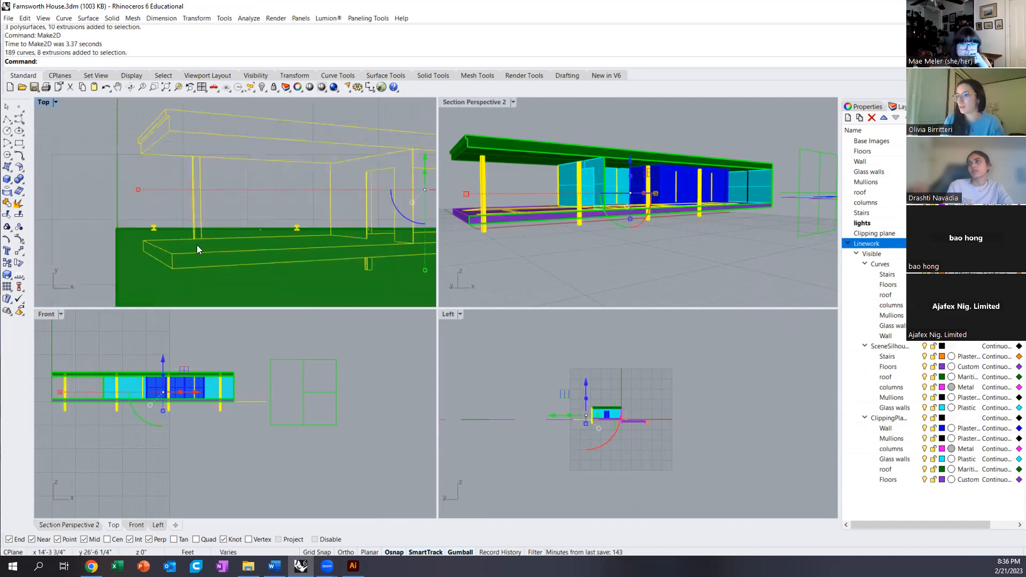
left_click(154, 230)
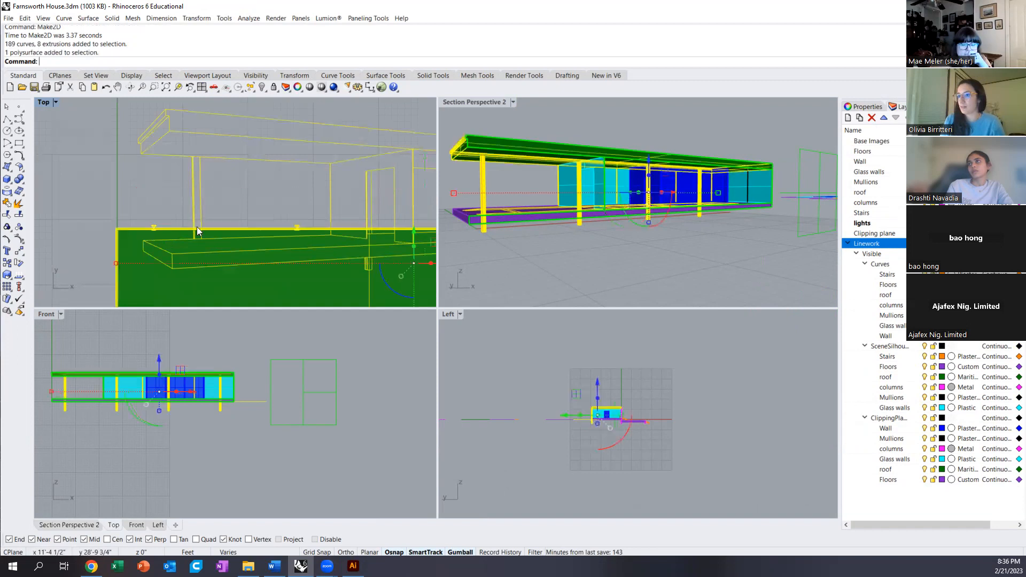
left_click(136, 229, "ctrl")
left_click(153, 226, "ctrl")
left_click(296, 227, "ctrl")
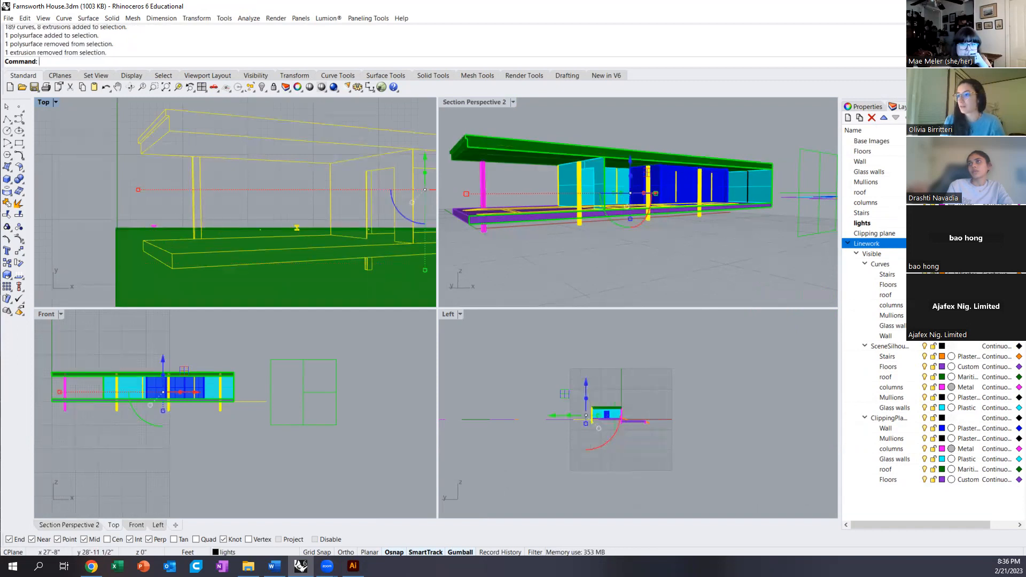
left_click(261, 229, "ctrl")
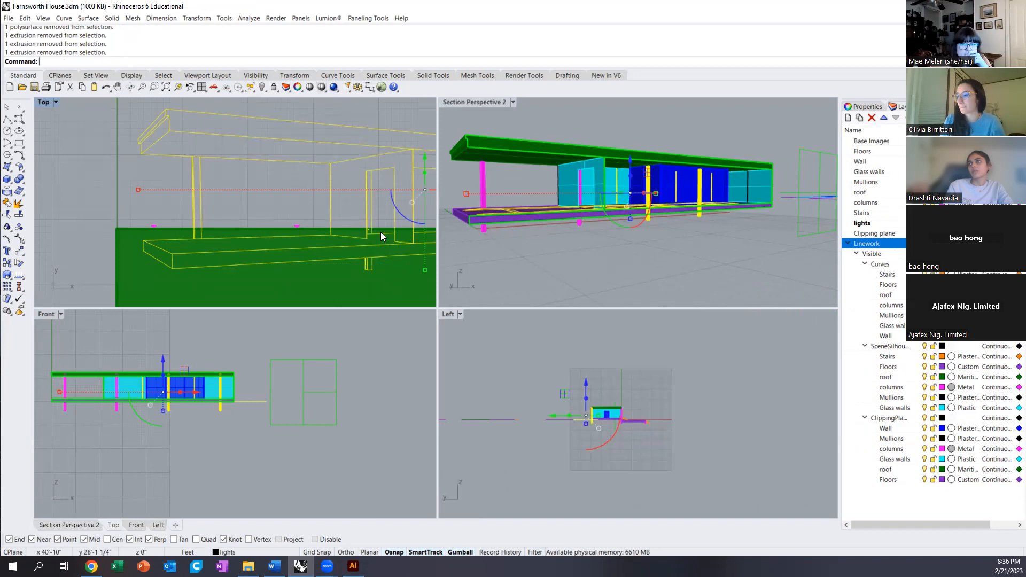
scroll(363, 227, "up", 2)
left_click(343, 221, "ctrl")
scroll(169, 237, "down", 5)
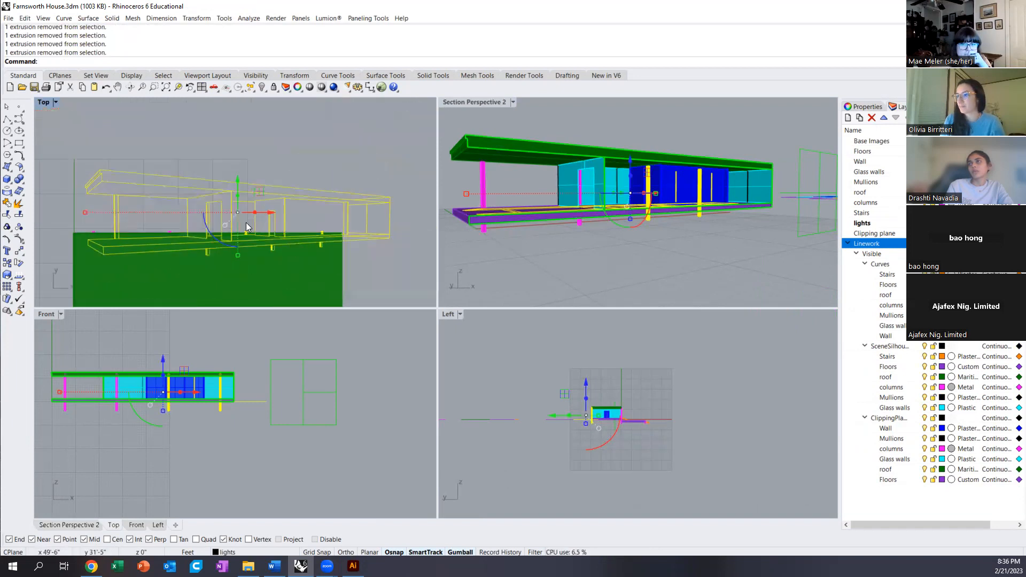
scroll(244, 235, "up", 3)
left_click(246, 245, "ctrl")
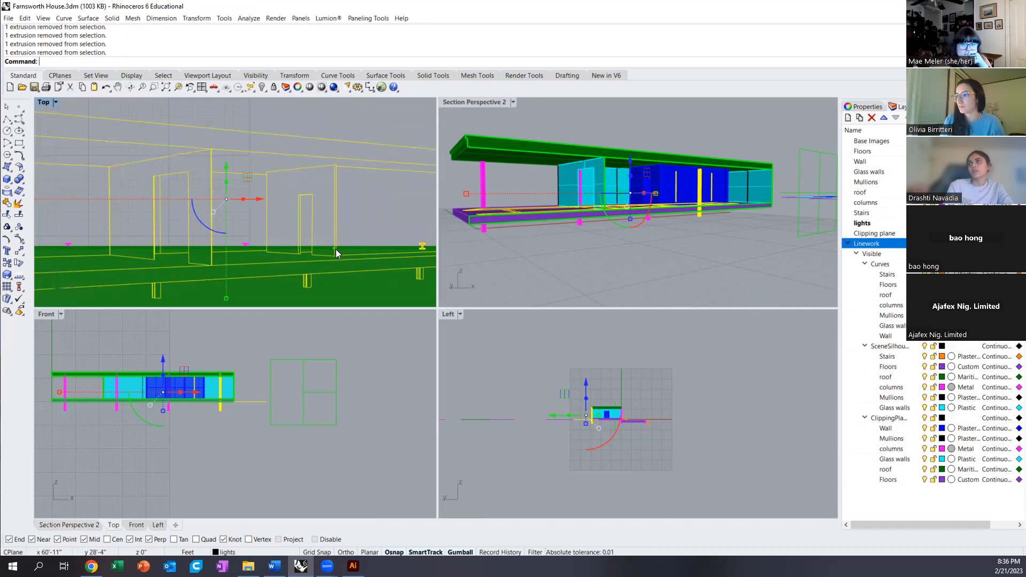
scroll(335, 249, "up", 10)
left_click(224, 256, "ctrl")
scroll(225, 256, "down", 11)
scroll(257, 255, "up", 3)
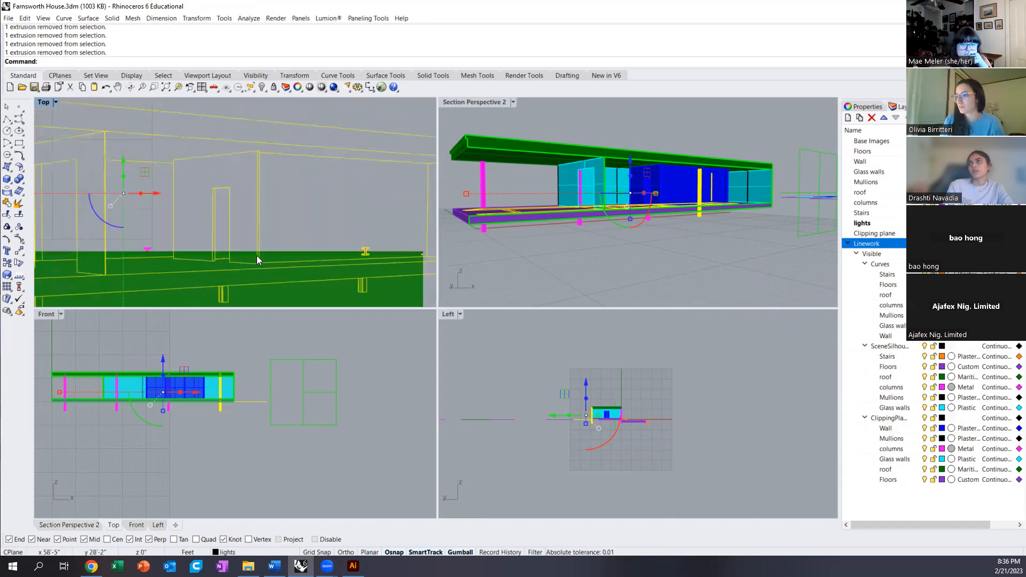
left_click(367, 249, "ctrl")
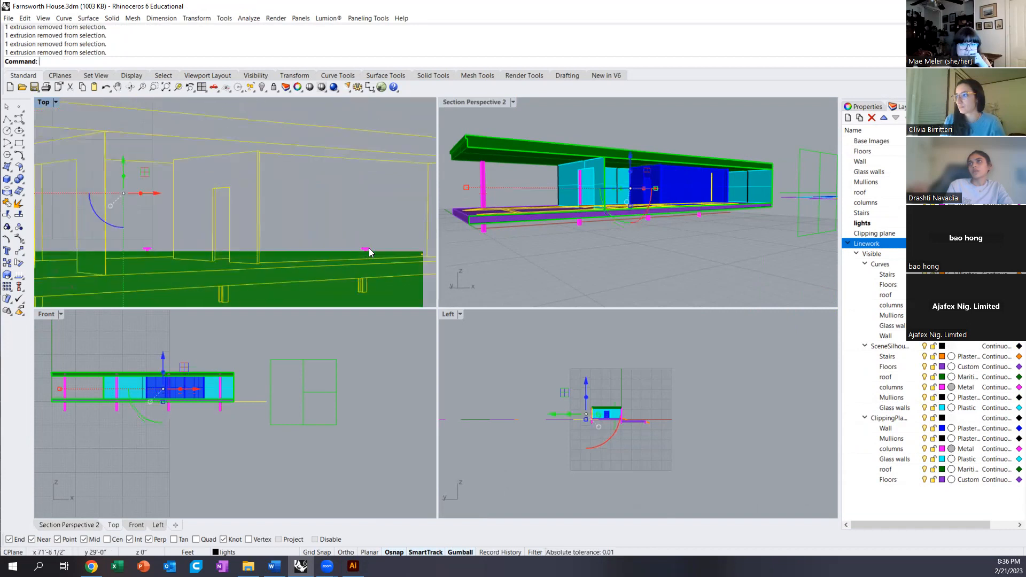
left_click(421, 255, "ctrl")
scroll(216, 222, "down", 8)
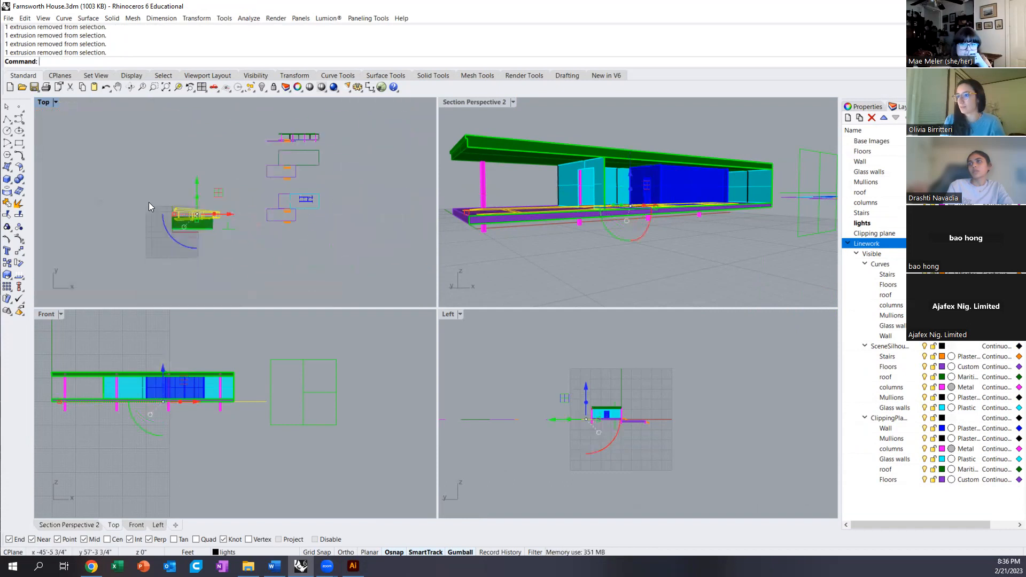
- Move the section perspective linework clear of the house, beyond the existing plan and elevation drawings, and maximize the Top view
left_click_drag(219, 192, 382, 187)
scroll(382, 155, "up", 4)
scroll(340, 173, "up", 5)
scroll(297, 188, "down", 2)
scroll(411, 154, "up", 4)
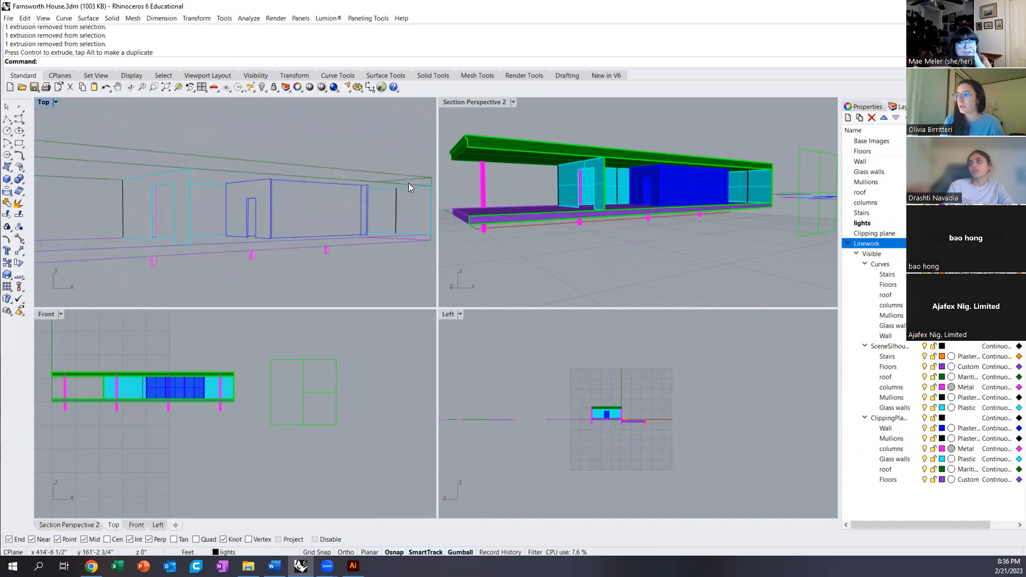
scroll(407, 185, "down", 2)
double_click(45, 102)
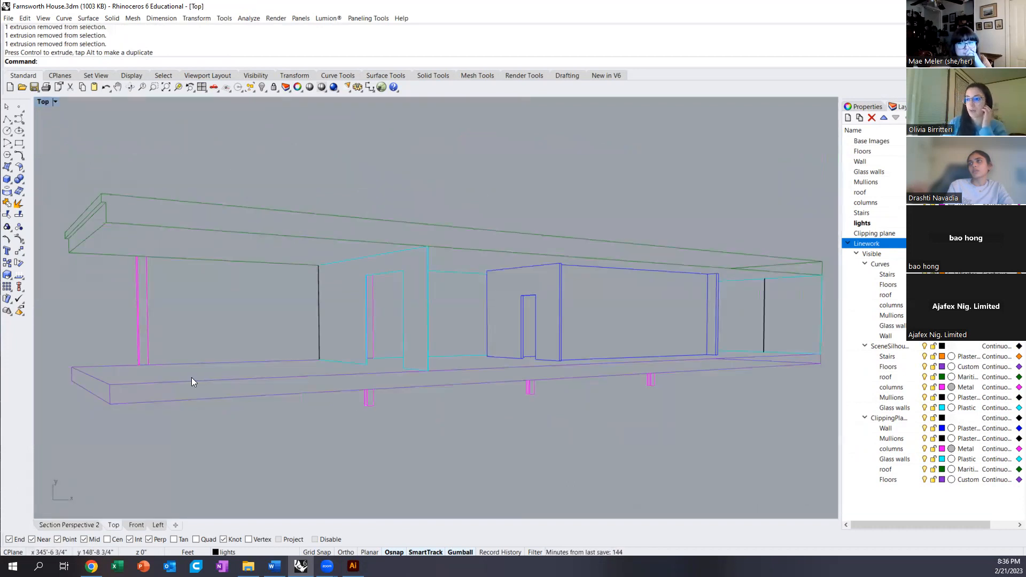
left_click(775, 362)
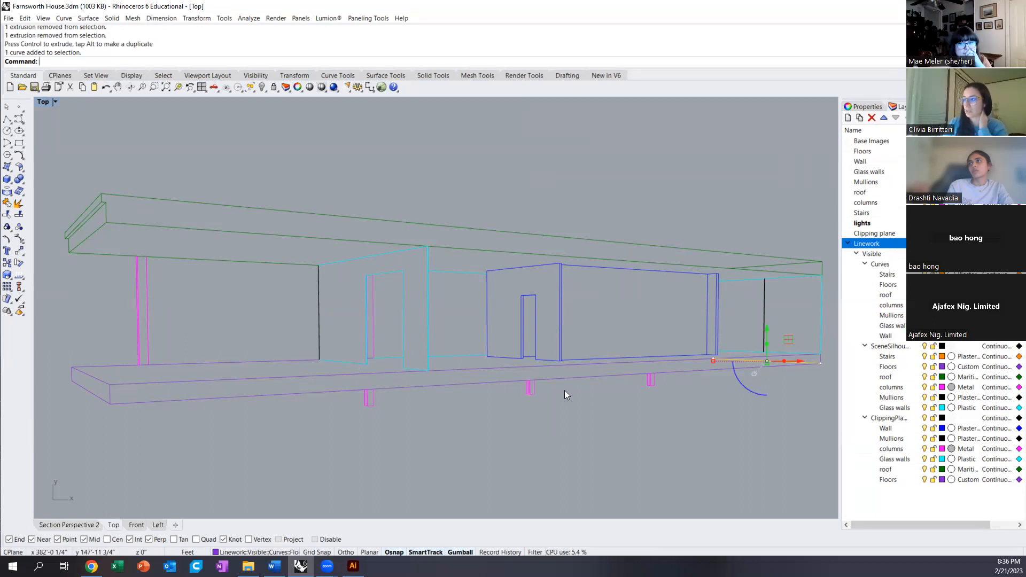
left_click(746, 420)
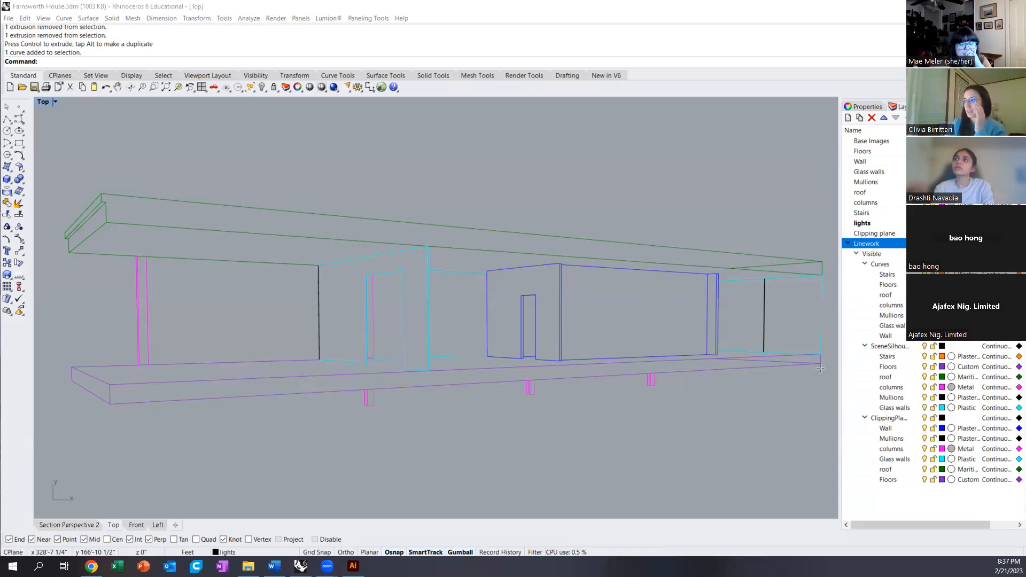
left_click_drag(819, 363, 657, 355)
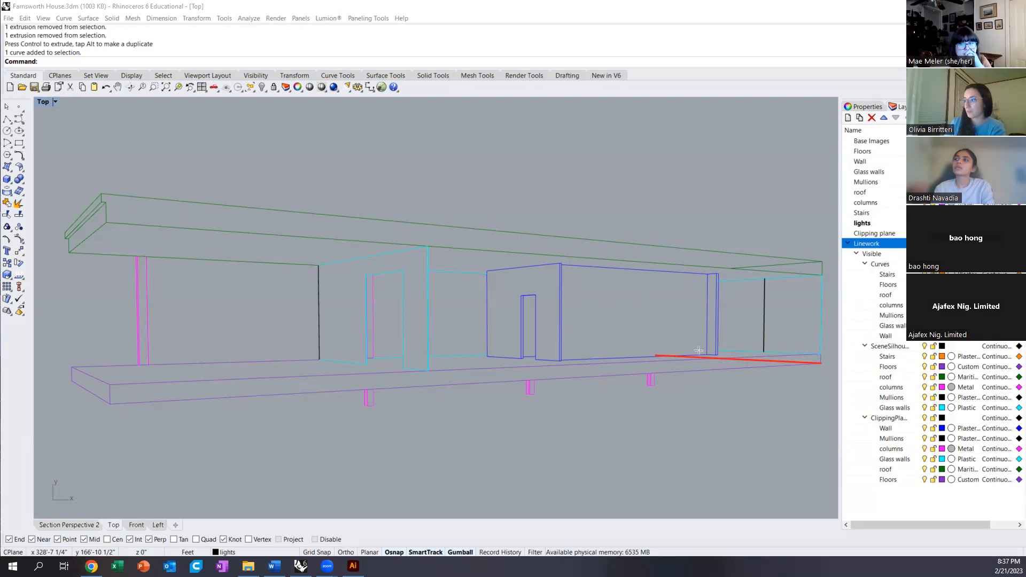
left_click_drag(654, 355, 650, 271)
left_click_drag(822, 261, 650, 271)
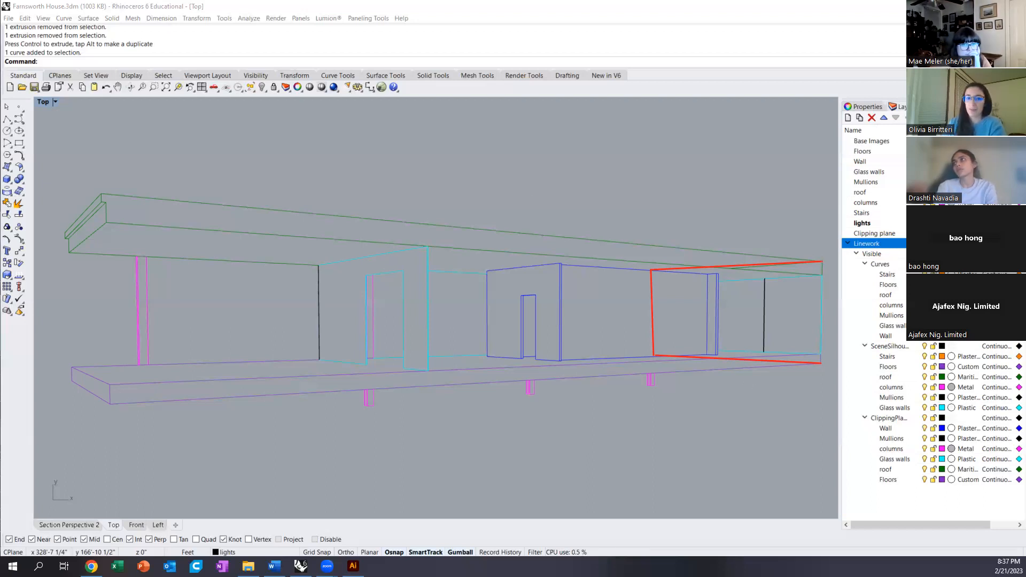
key("Escape")
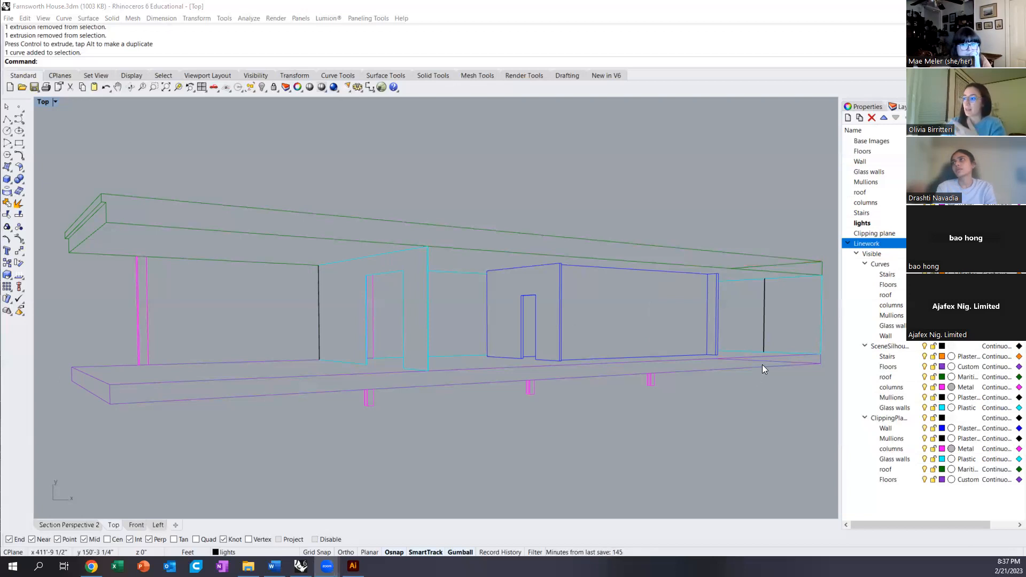
- Delete the stray diagonal clipping-plane curves across the cut ends of the floor slab and the roof in the section perspective linework
left_click(780, 362)
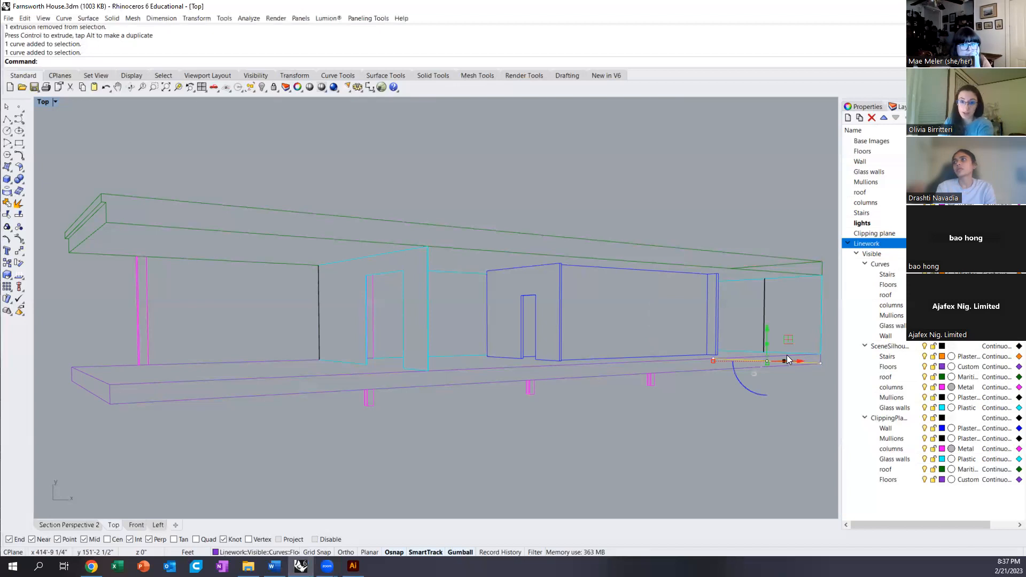
key("Delete")
left_click(793, 263)
key("Delete")
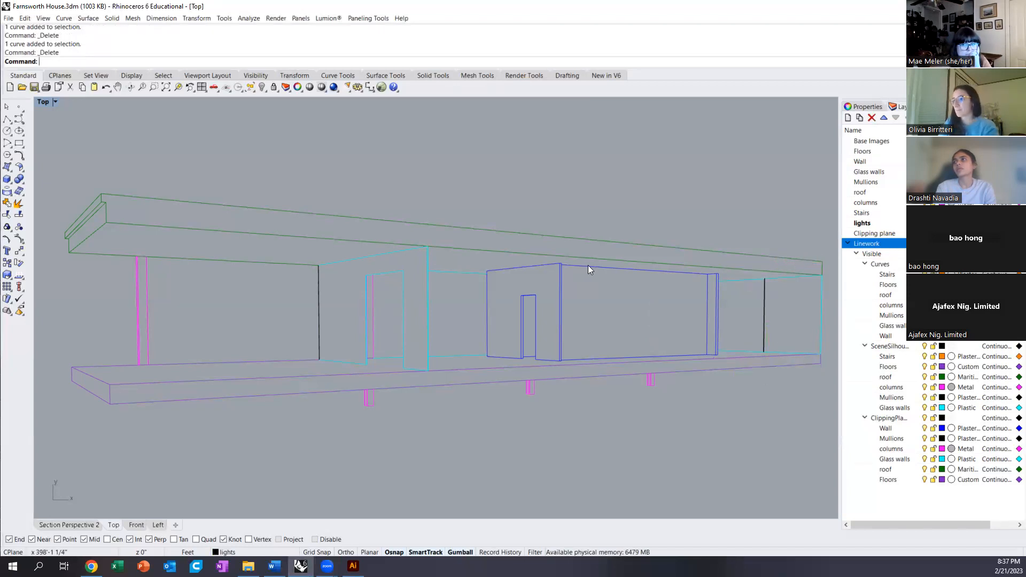
- Examine the cleaned section perspective alongside the elevation and plan linework in the Top view
scroll(531, 336, "down", 2)
scroll(531, 337, "down", 3)
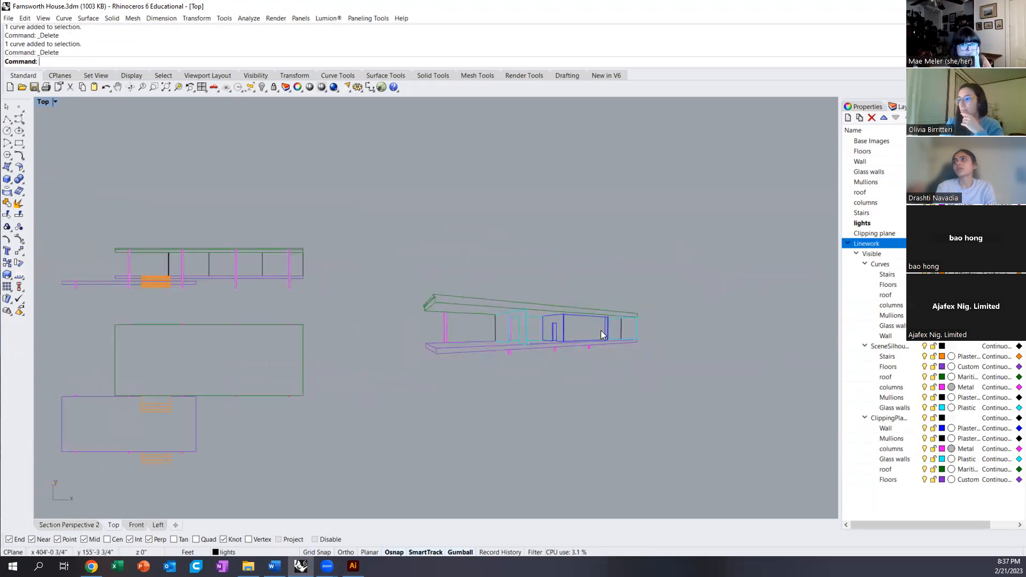
scroll(454, 299, "up", 1)
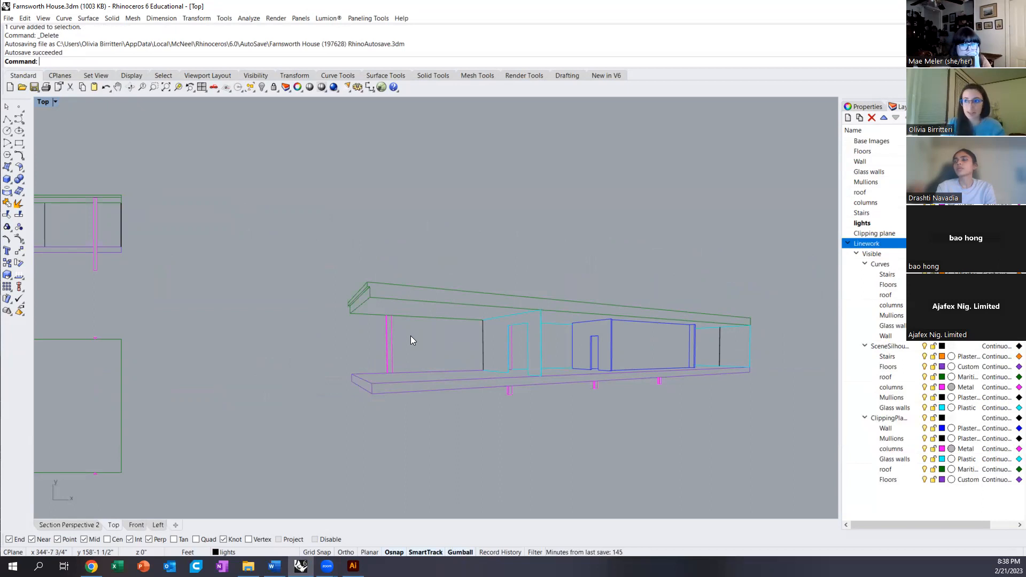
scroll(425, 300, "down", 5)
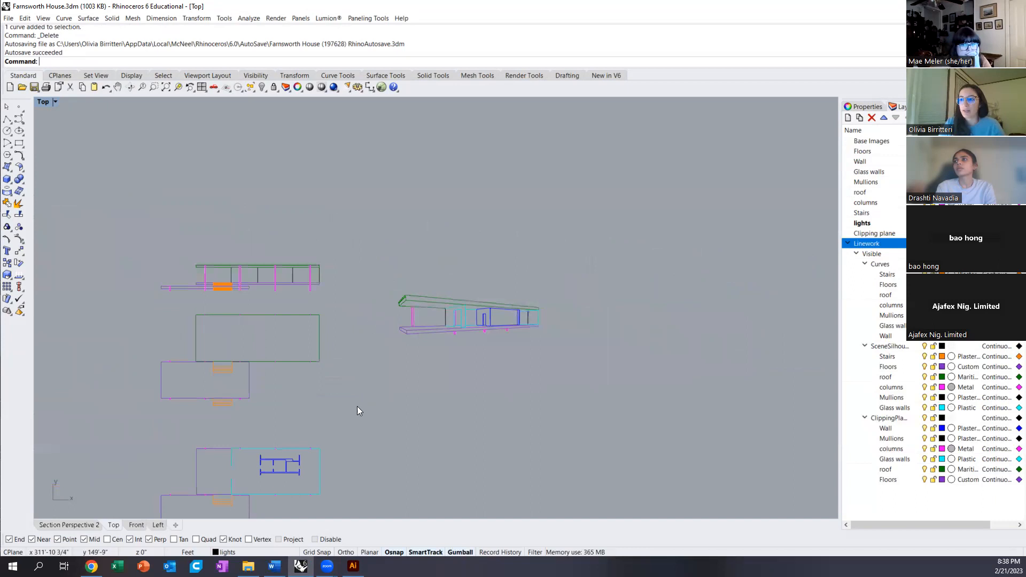
right_click_drag(373, 433, 434, 289)
scroll(445, 292, "down", 3)
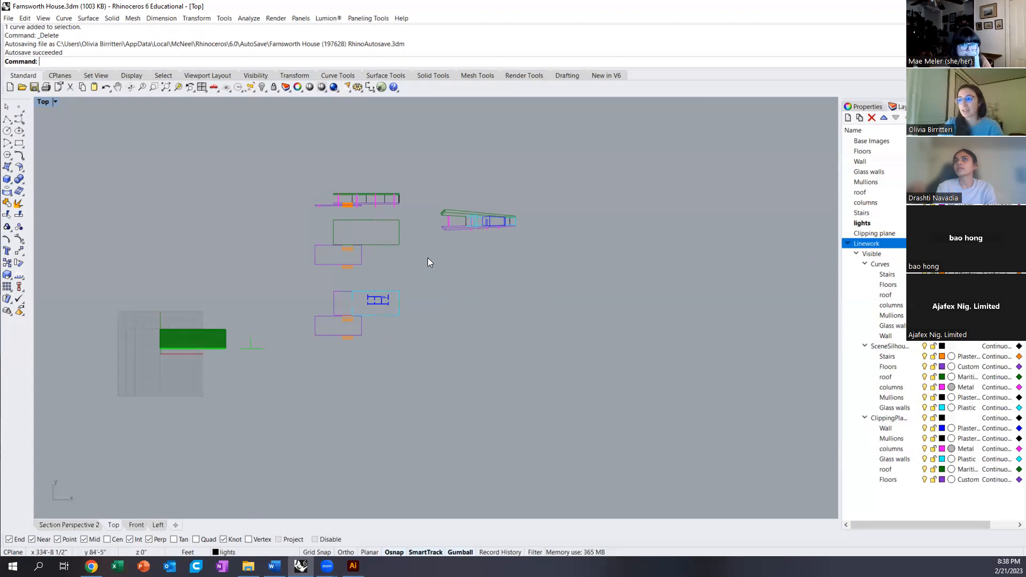
scroll(427, 262, "up", 5)
right_click_drag(424, 238, 424, 289)
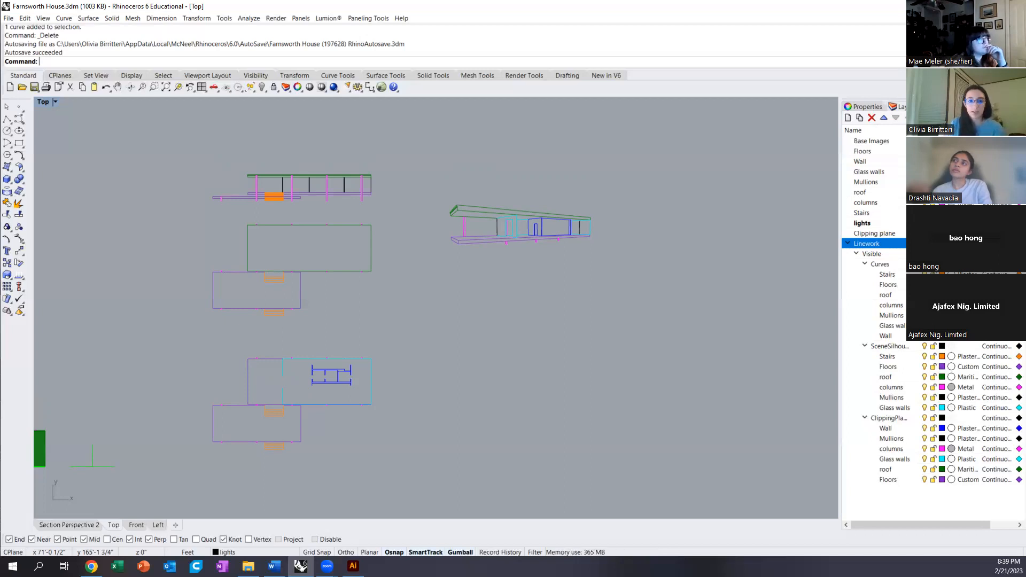
- Check the individual outline curves of the roof plan linework, and clear the selection
left_click(246, 237)
left_click(278, 266)
left_click(308, 225)
left_click(342, 262)
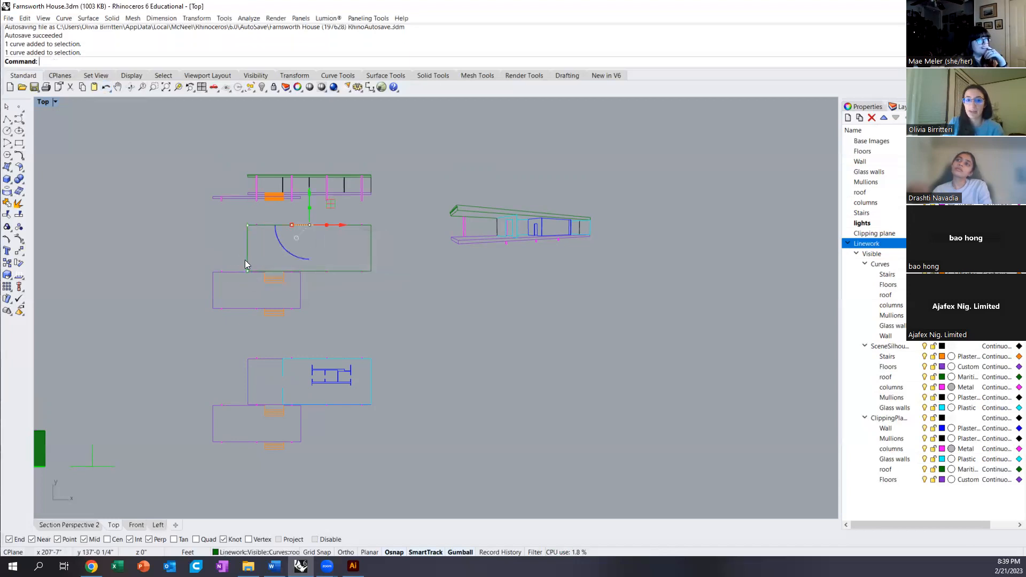
scroll(488, 366, "down", 8)
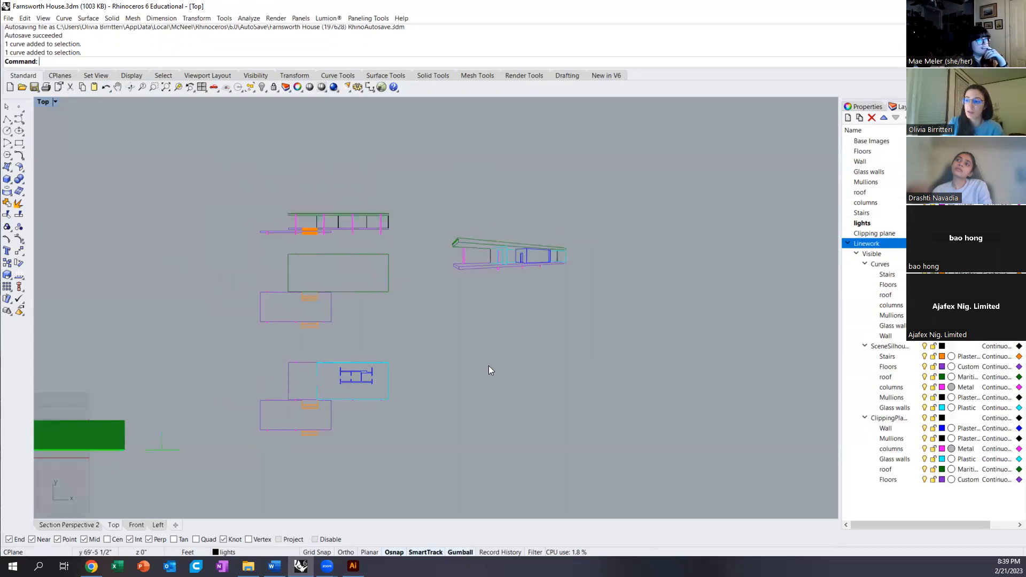
scroll(288, 423, "up", 6)
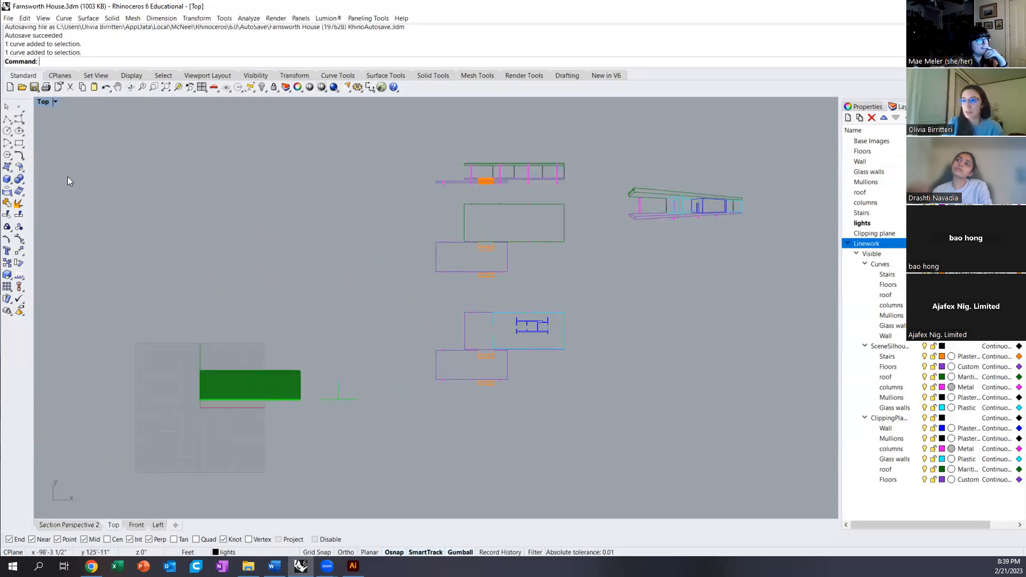
- Return to the four-view layout and examine the roof's stepped edge profile at the end of the house in the Front view
double_click(44, 102)
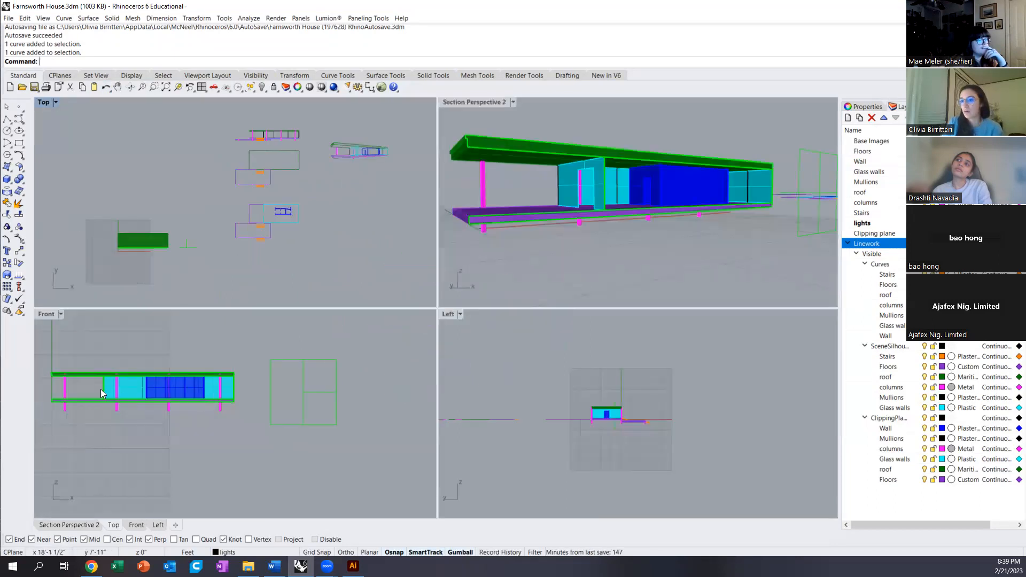
scroll(101, 389, "up", 3)
right_click_drag(156, 456, 207, 456)
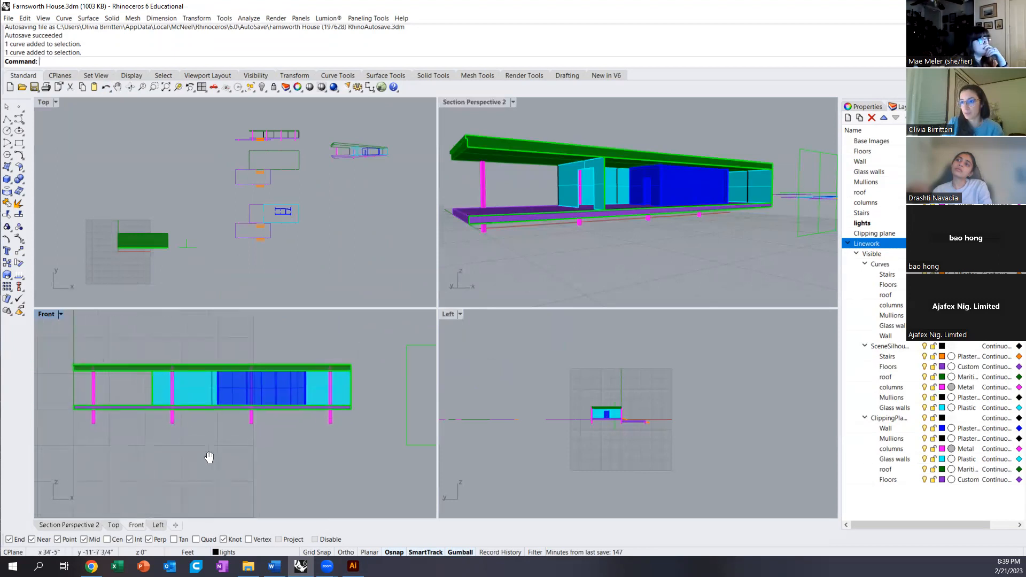
scroll(73, 371, "up", 3)
scroll(74, 371, "up", 2)
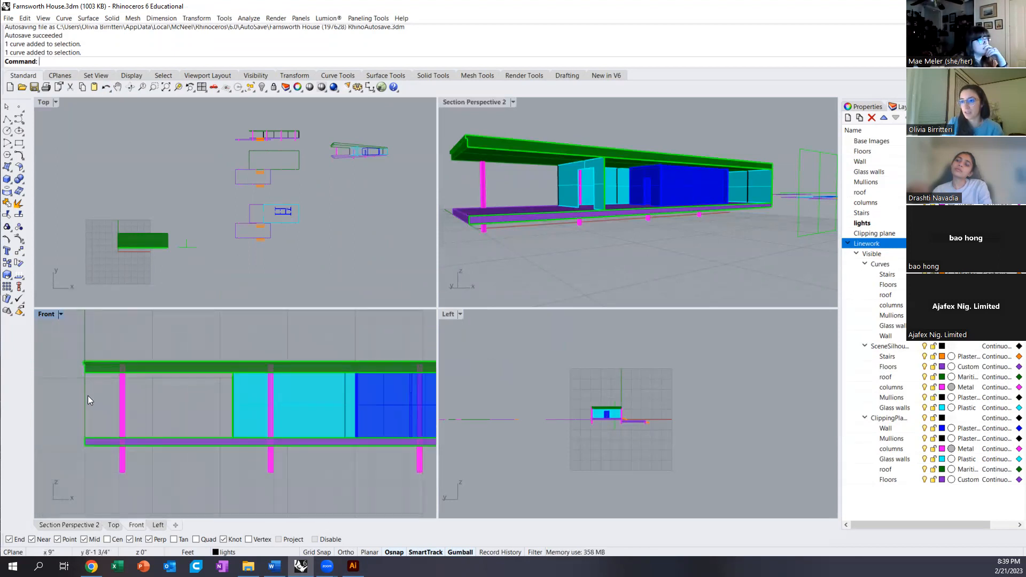
scroll(82, 370, "up", 3)
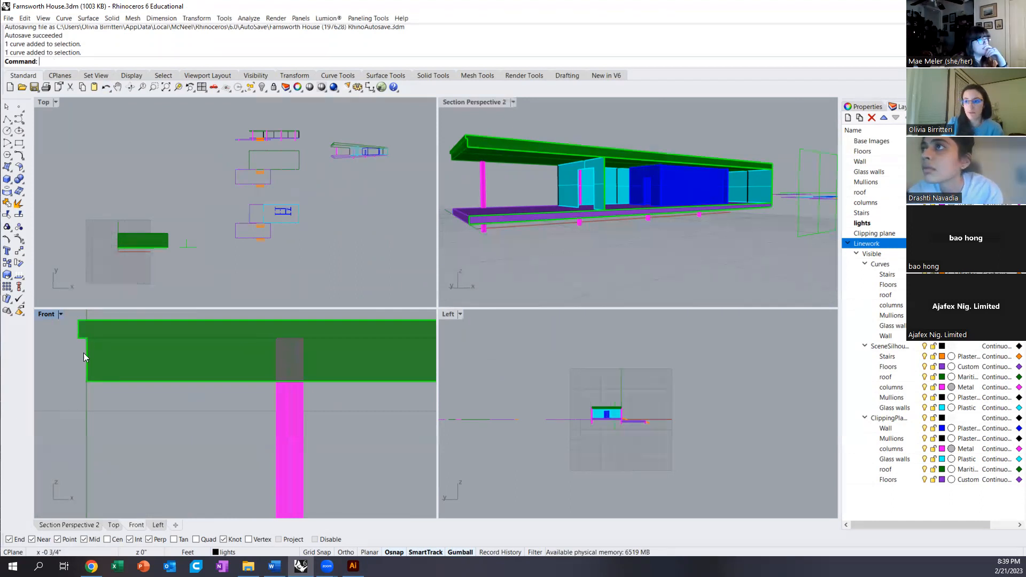
scroll(84, 353, "down", 4)
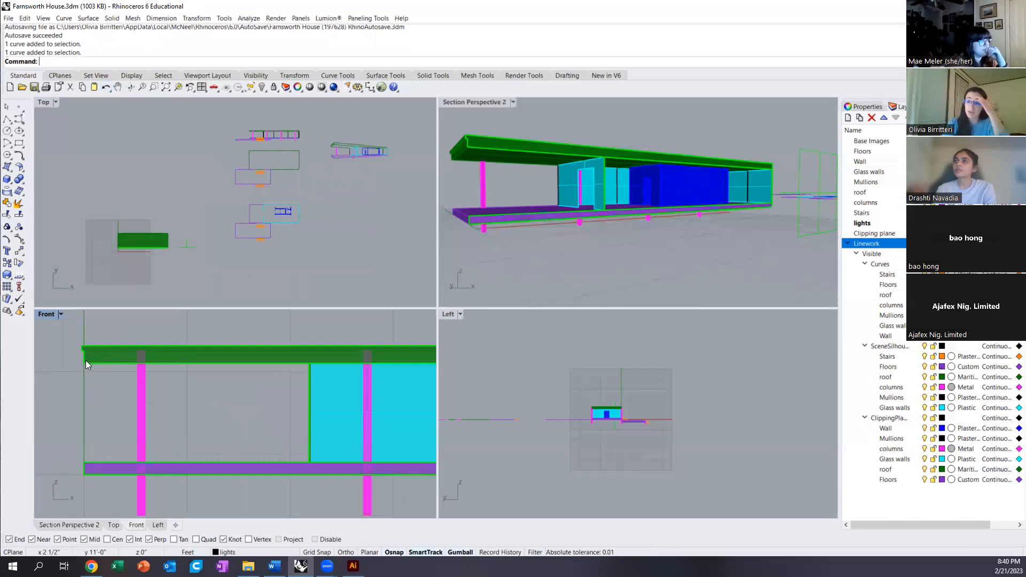
scroll(85, 360, "up", 3)
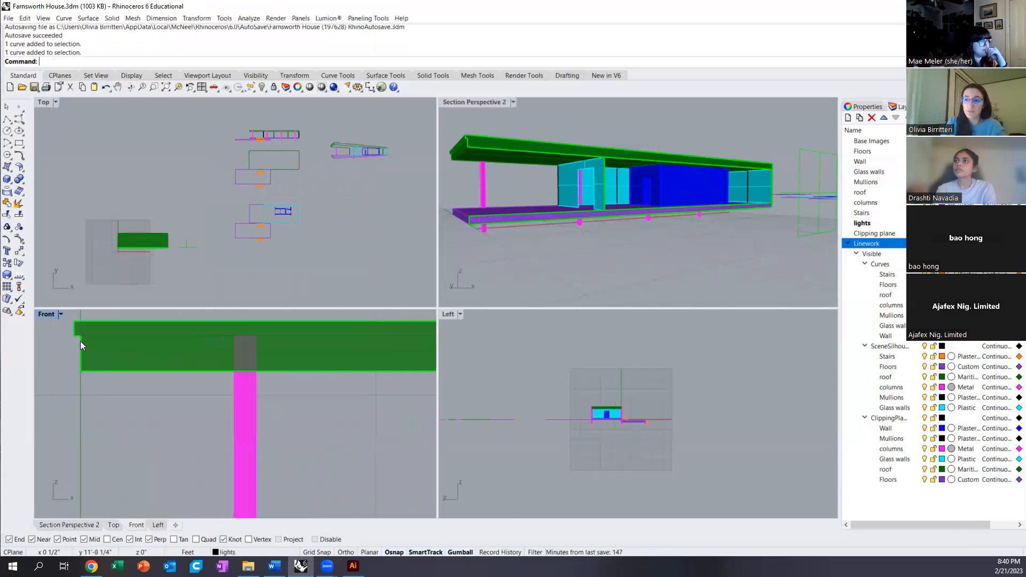
scroll(79, 368, "down", 5)
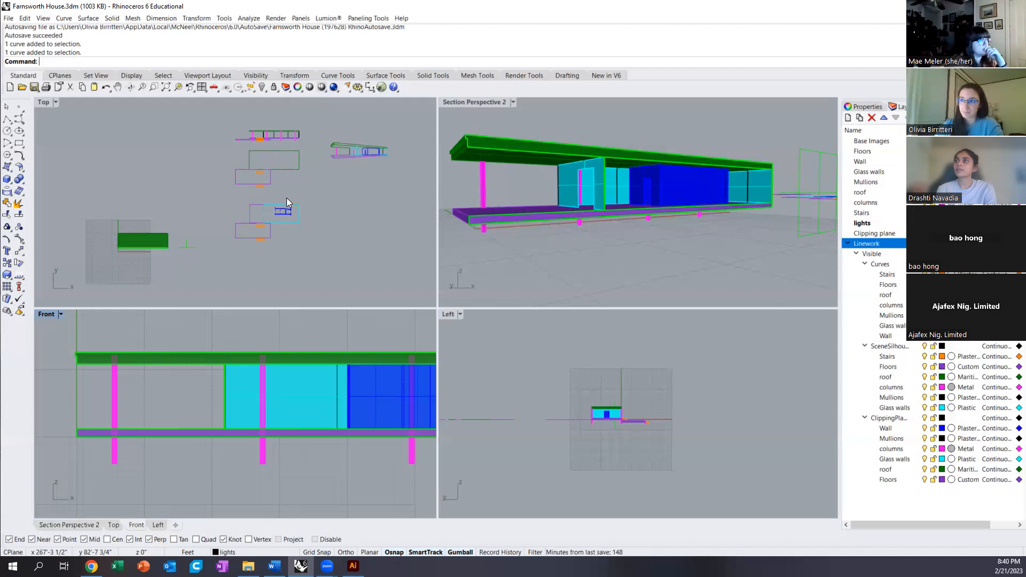
scroll(250, 193, "up", 2)
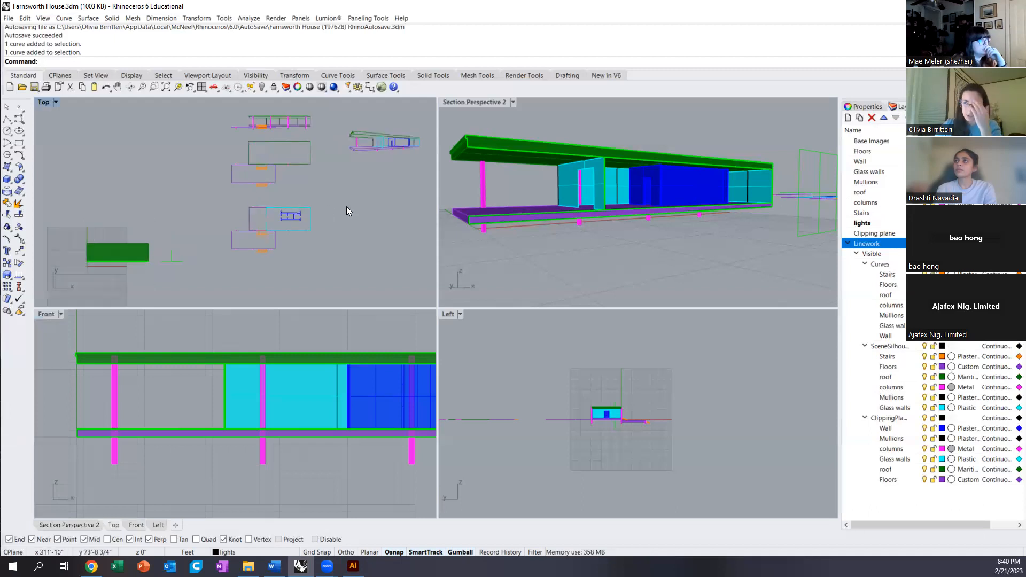
scroll(338, 192, "up", 2)
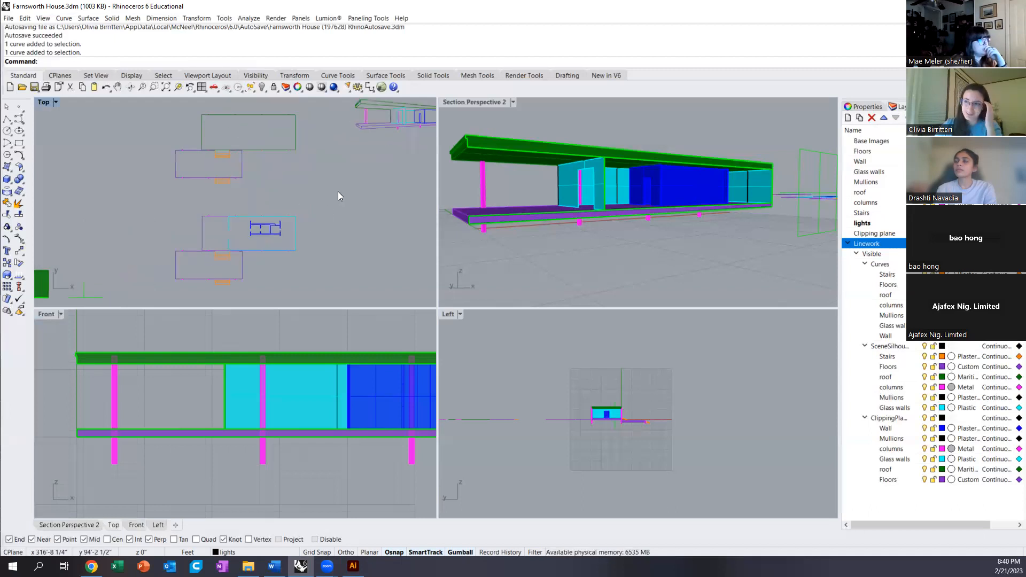
scroll(338, 191, "down", 1)
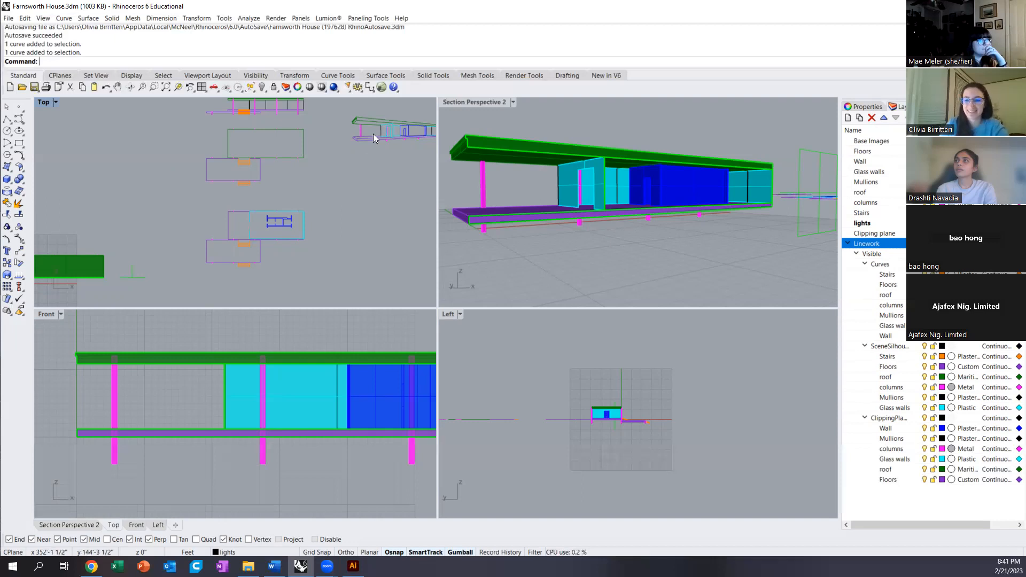
scroll(332, 202, "down", 3)
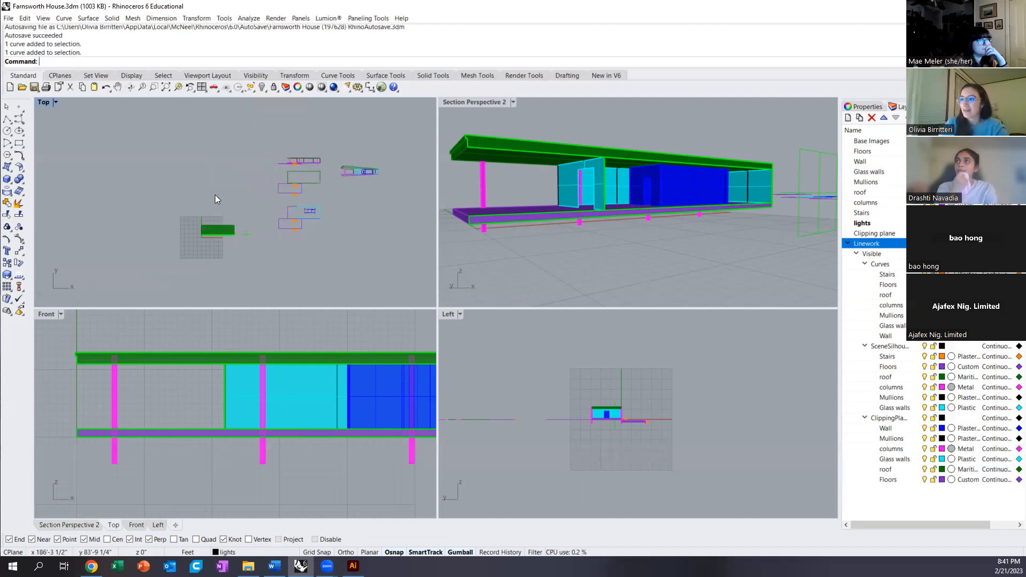